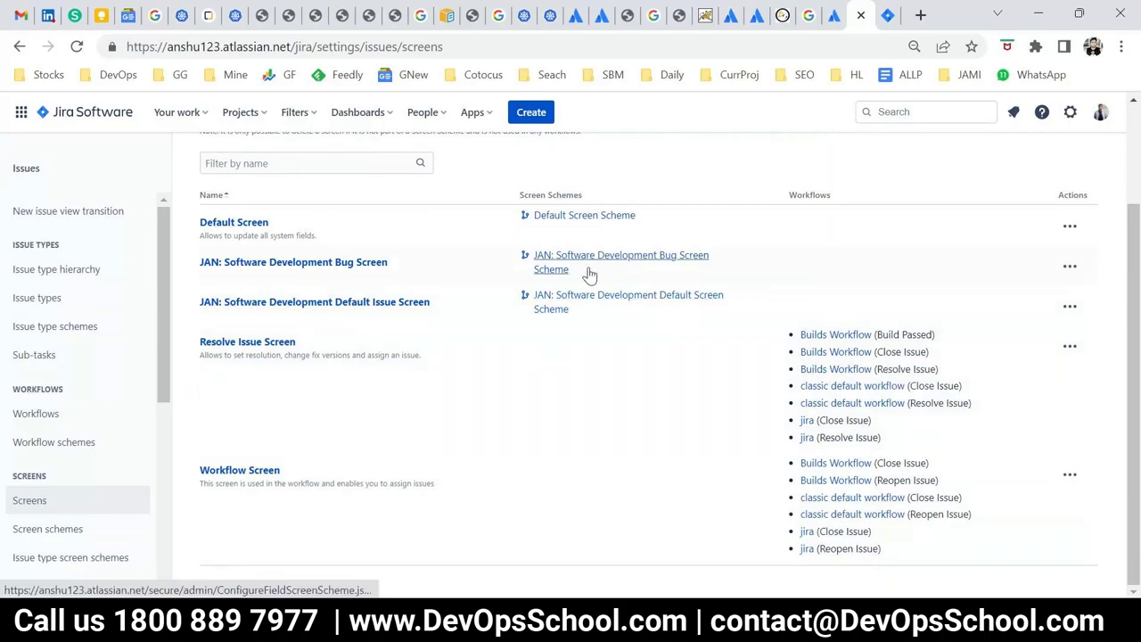
Step: Open the Default Screen's configuration and move the Country field up to directly below Security Level
scroll(446, 321, "up", 2)
left_click(233, 352)
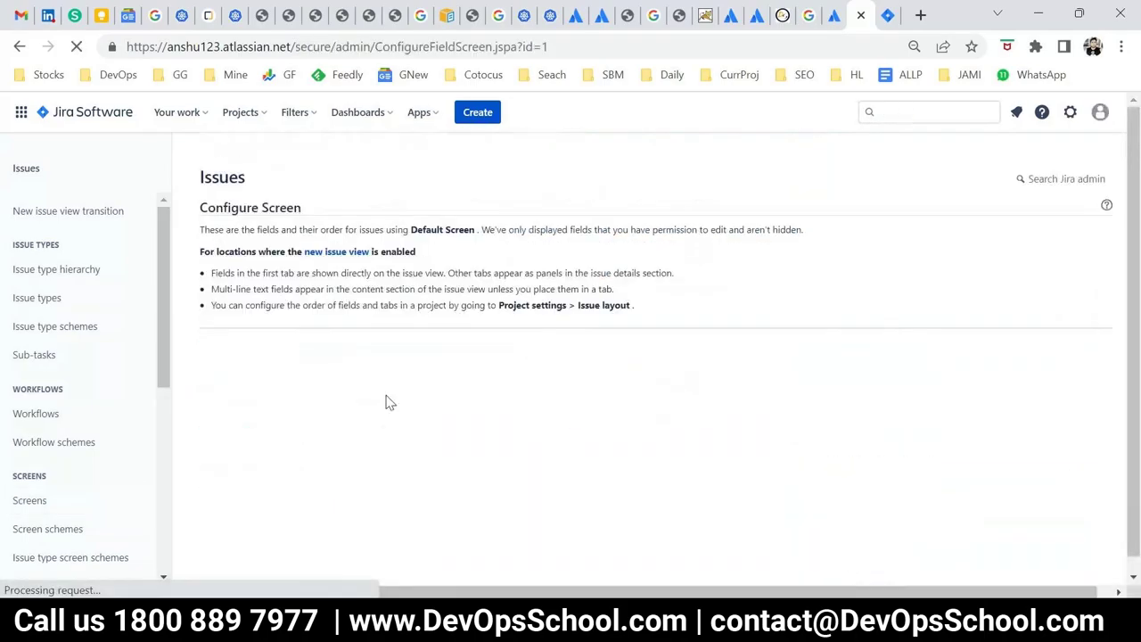
scroll(328, 443, "down", 3)
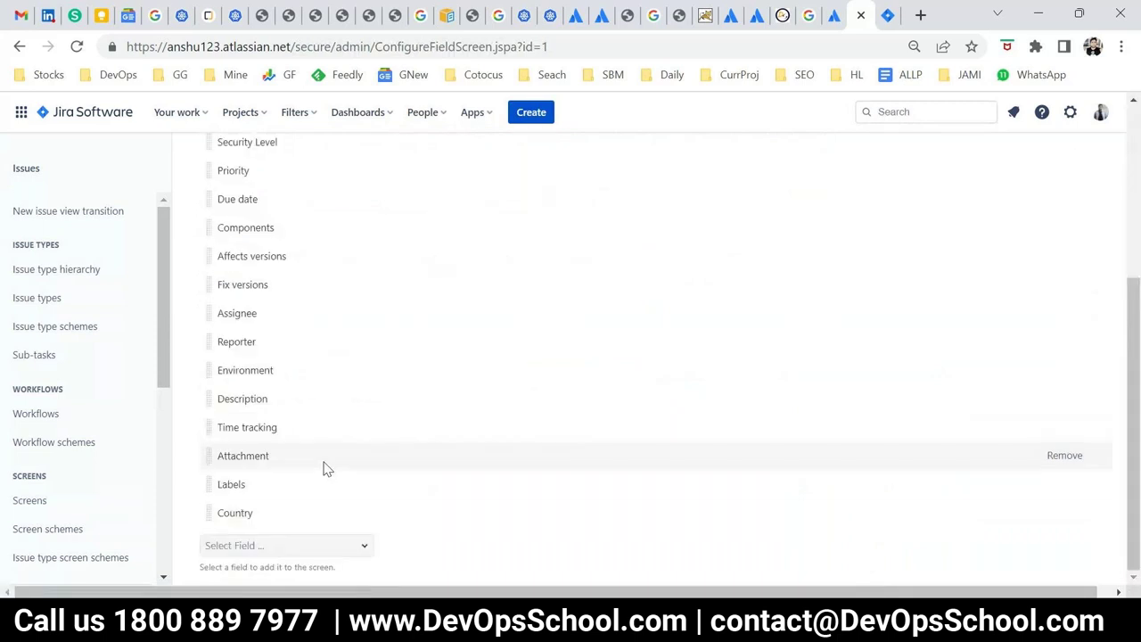
left_click_drag(211, 512, 205, 462)
Step: Examine the Country field's position and its options in the new issue form, then cancel the form
left_click(535, 113)
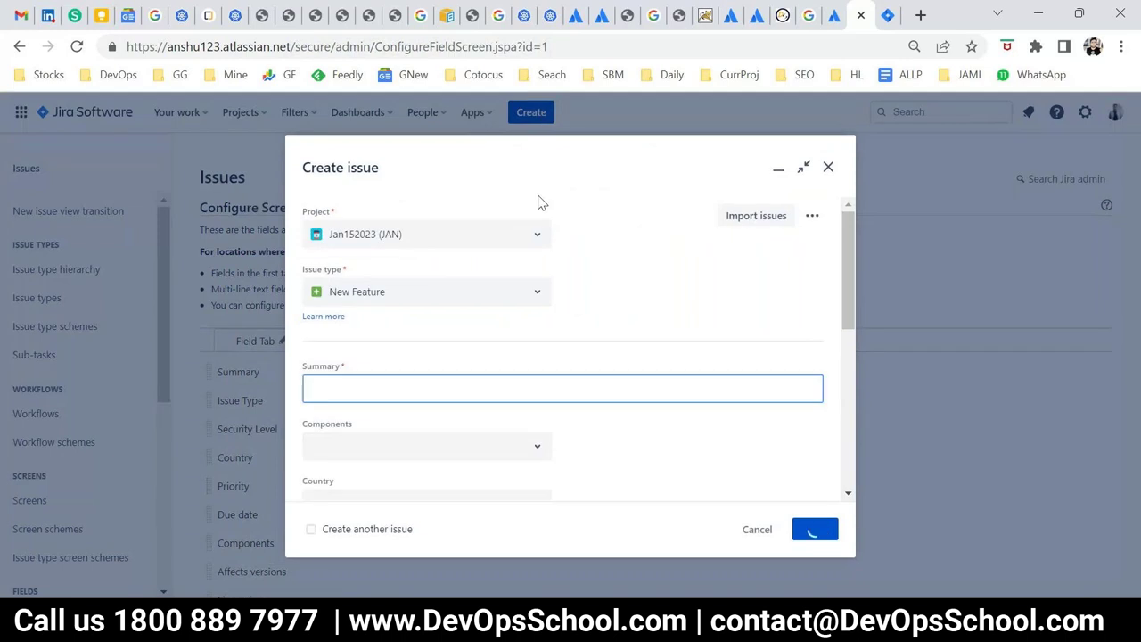
scroll(530, 418, "down", 2)
left_click(450, 426)
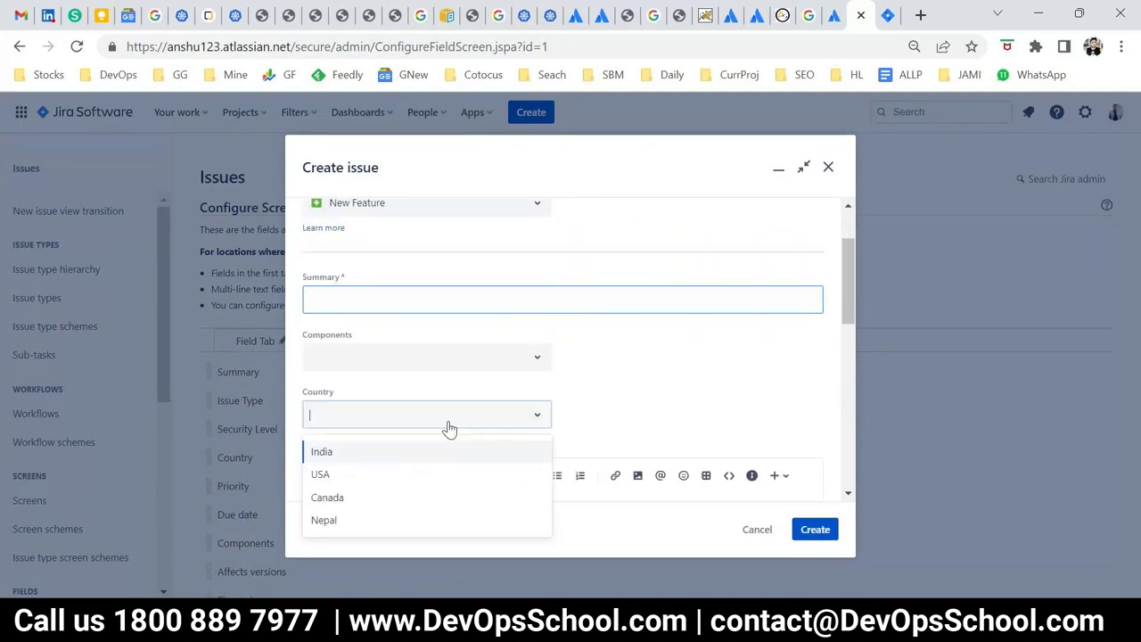
left_click(690, 398)
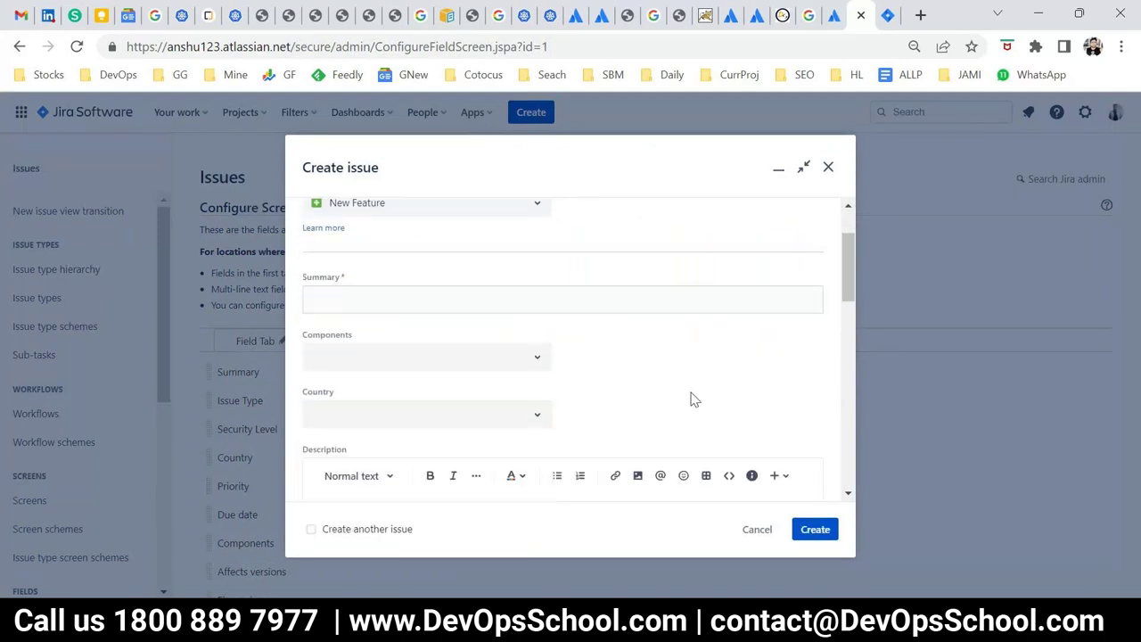
left_click(753, 532)
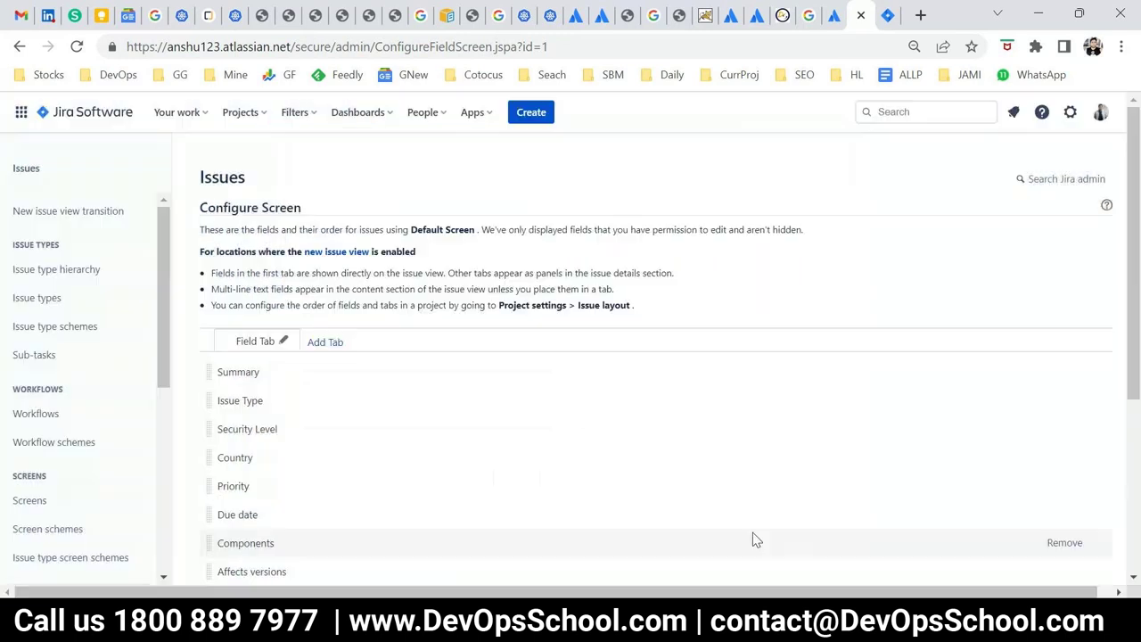
Step: Open issue DEV-1 from the assigned work and bring its Story workflow into the workflow editor, dismissing the welcome tip
left_click(32, 502)
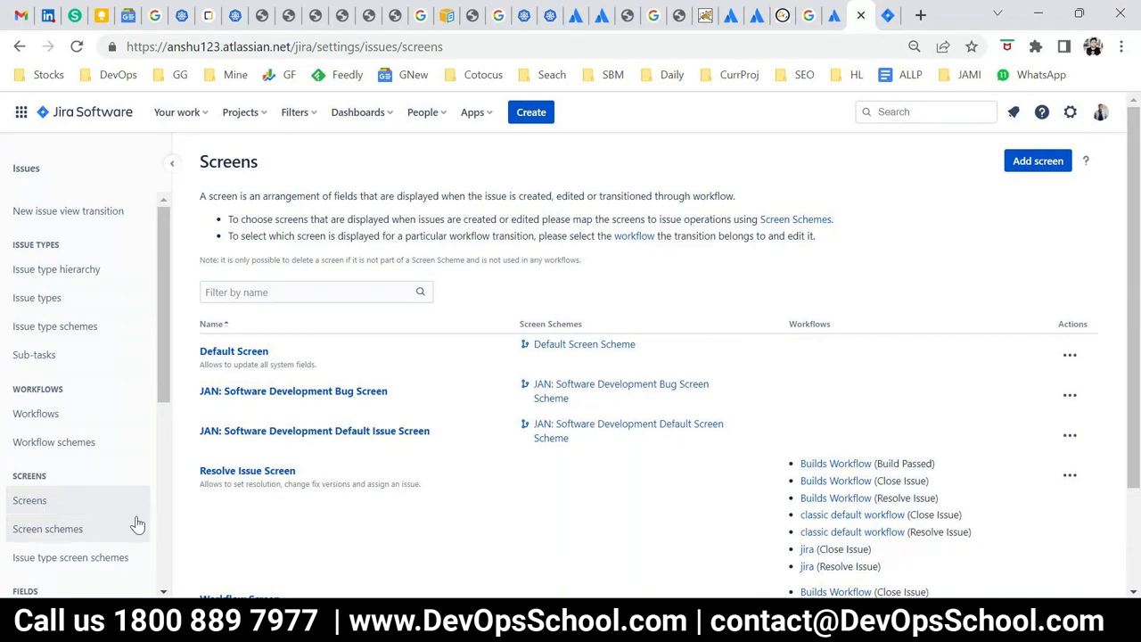
left_click(194, 117)
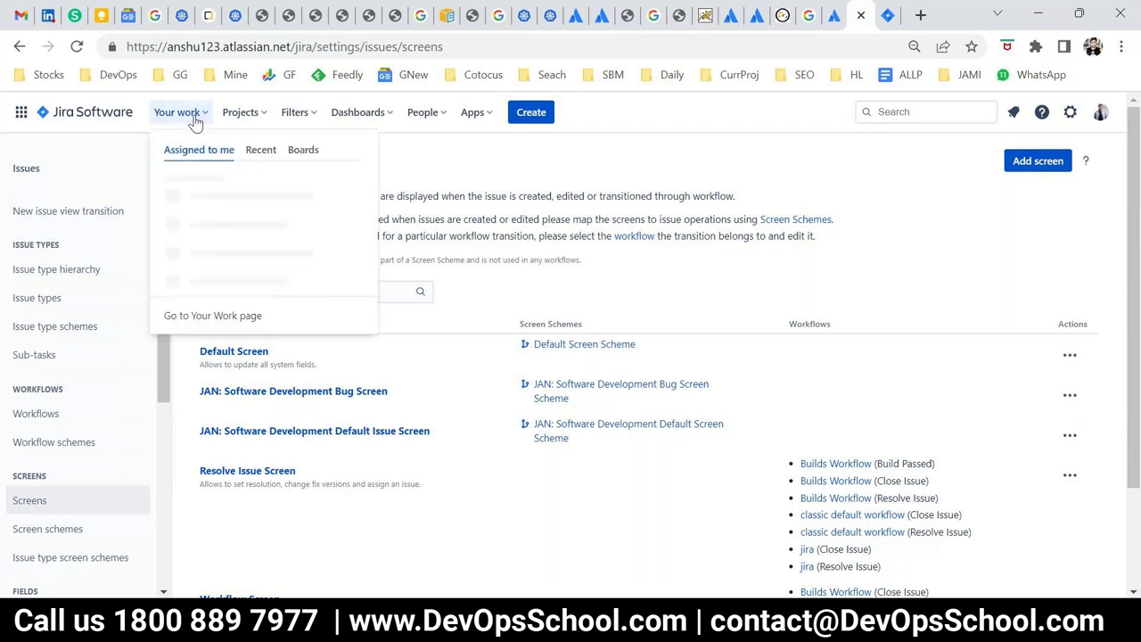
left_click(214, 223)
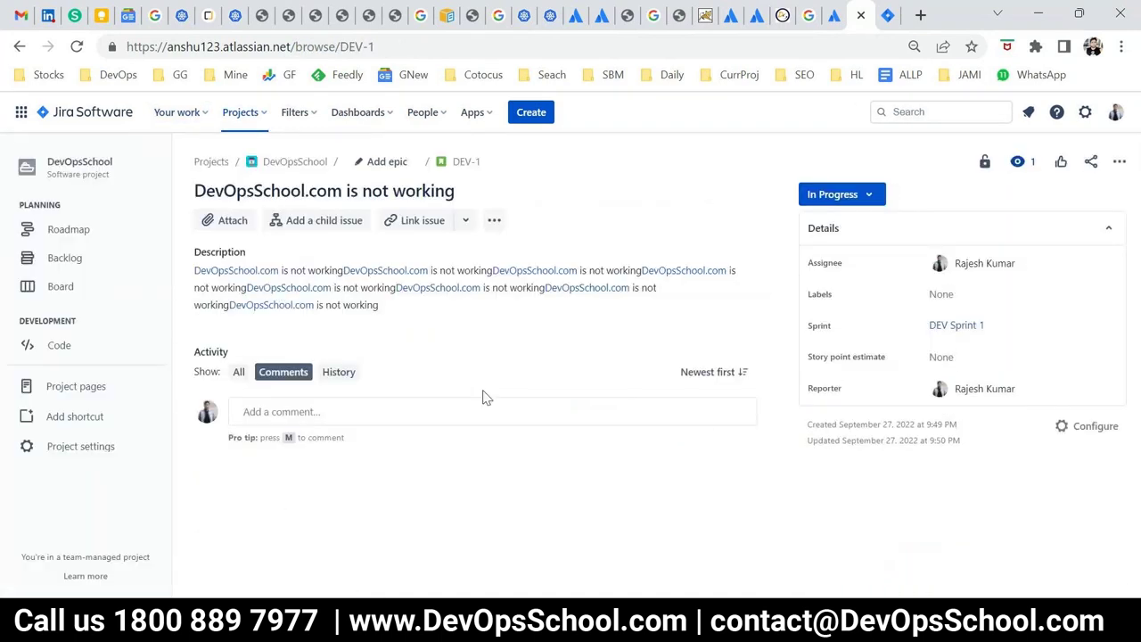
left_click(841, 233)
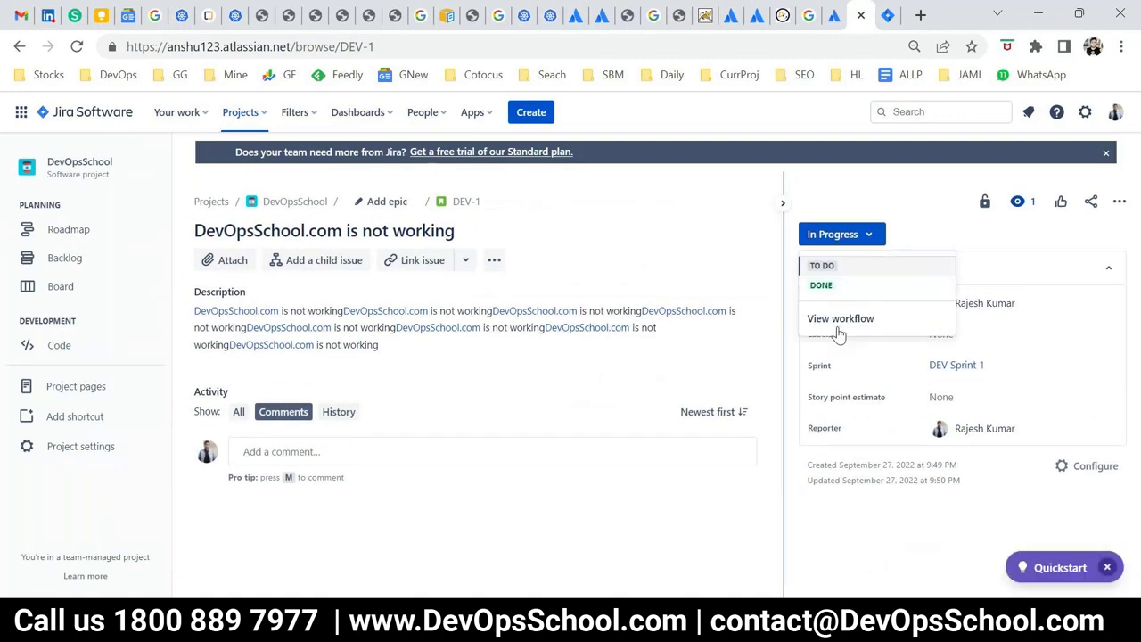
left_click(838, 323)
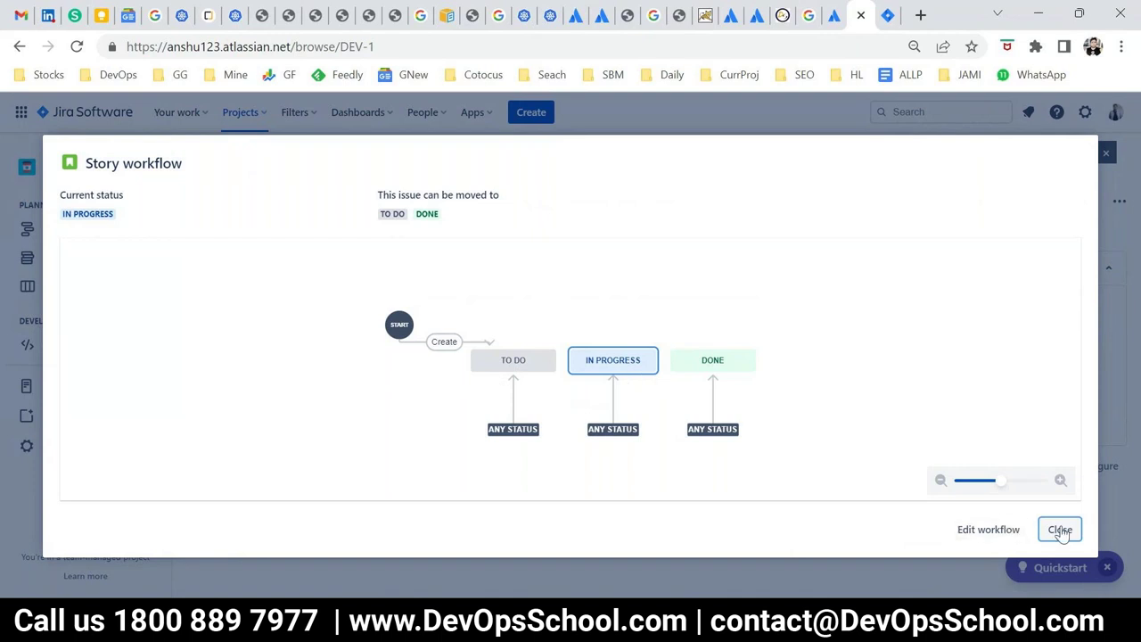
left_click(985, 531)
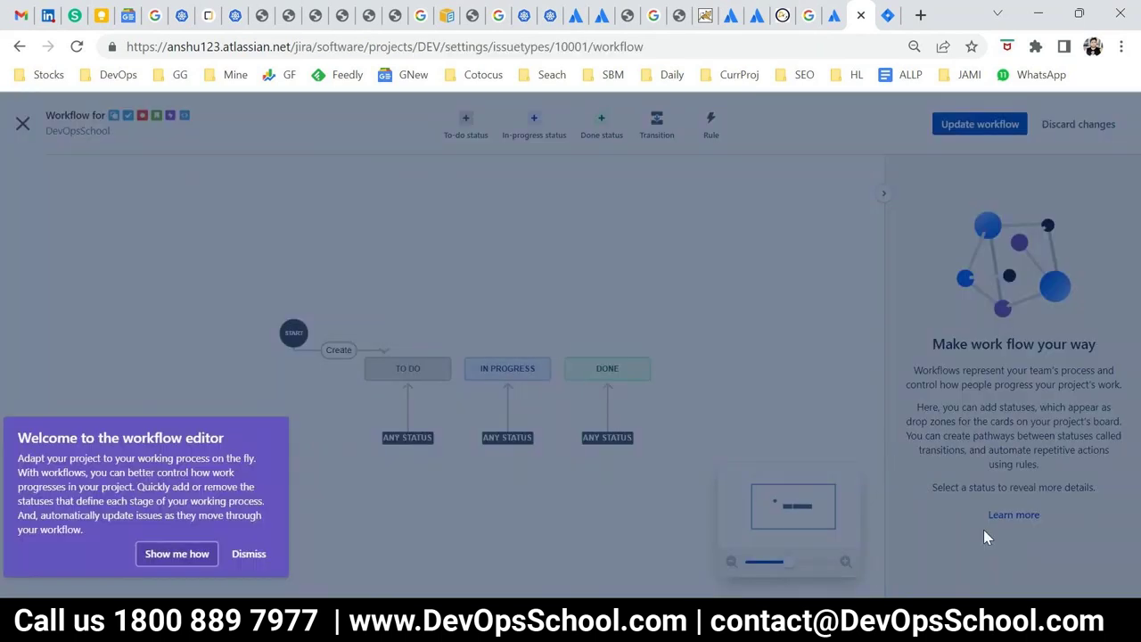
left_click(247, 555)
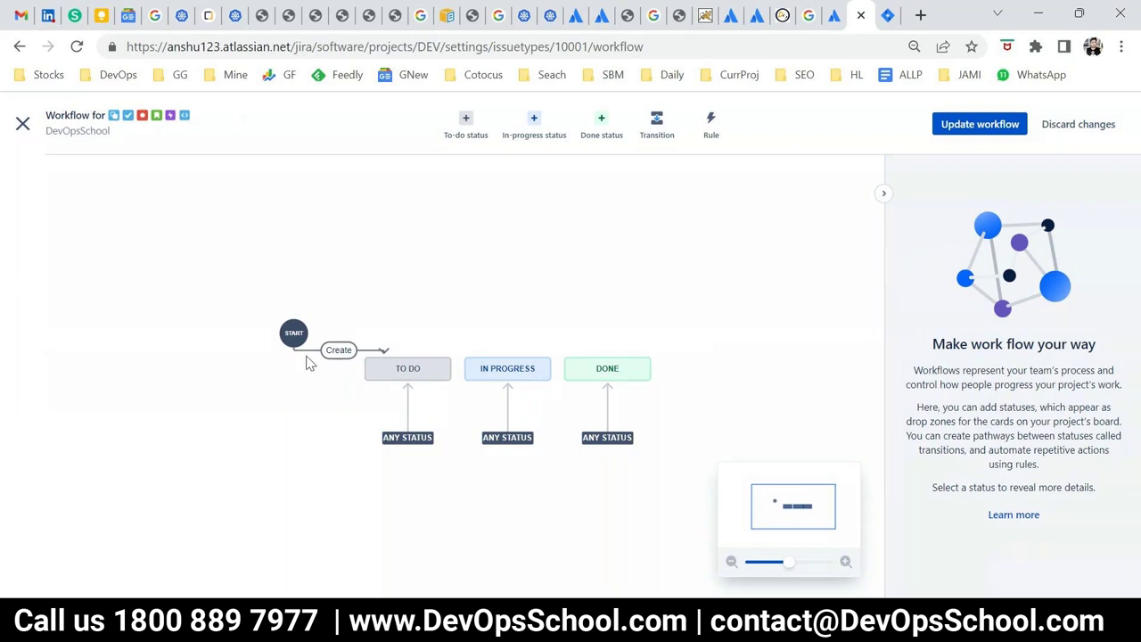
Step: Spread the Start, To Do, In Progress and Done nodes apart on the workflow canvas
left_click_drag(290, 337, 105, 238)
left_click_drag(408, 366, 204, 317)
left_click_drag(591, 369, 713, 261)
left_click_drag(525, 368, 619, 404)
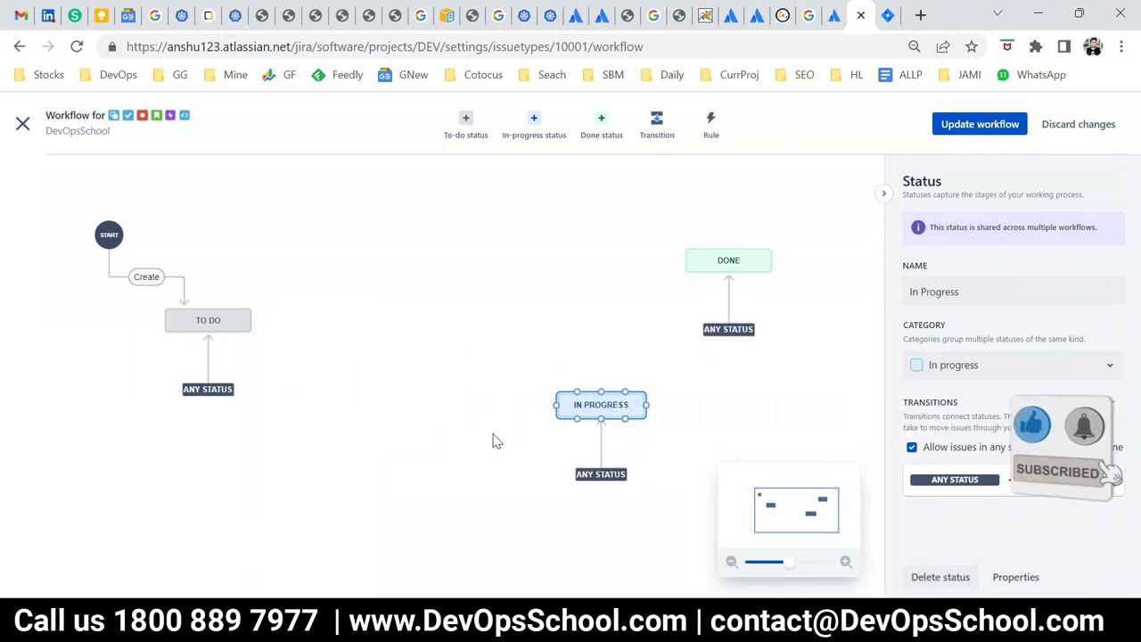
left_click(465, 129)
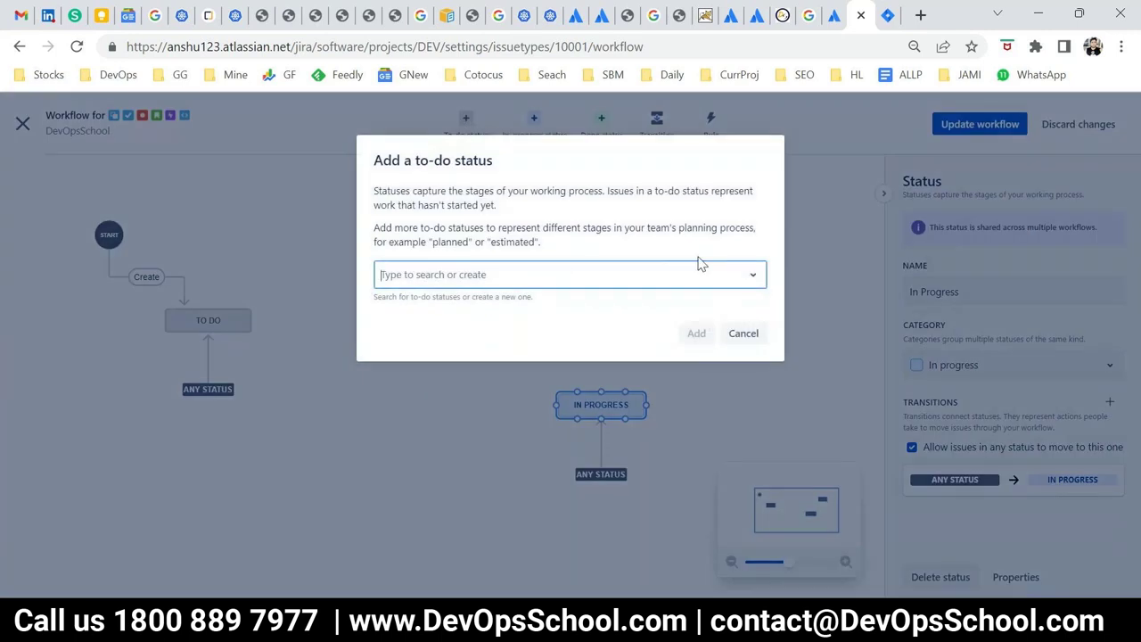
left_click(701, 266)
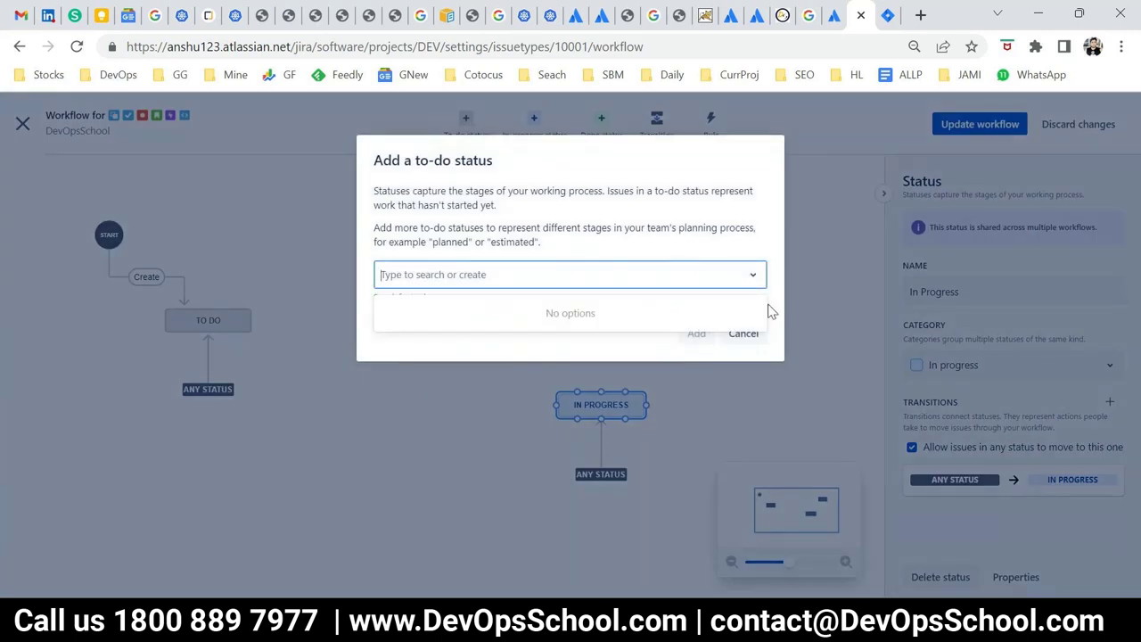
left_click(710, 281)
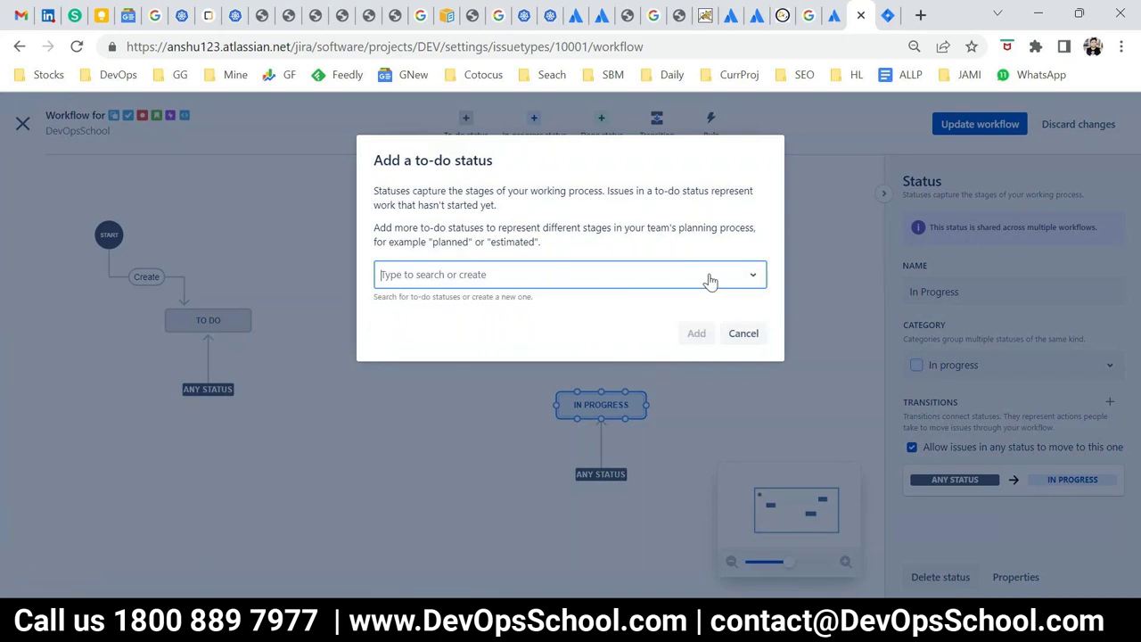
type("OnHOld")
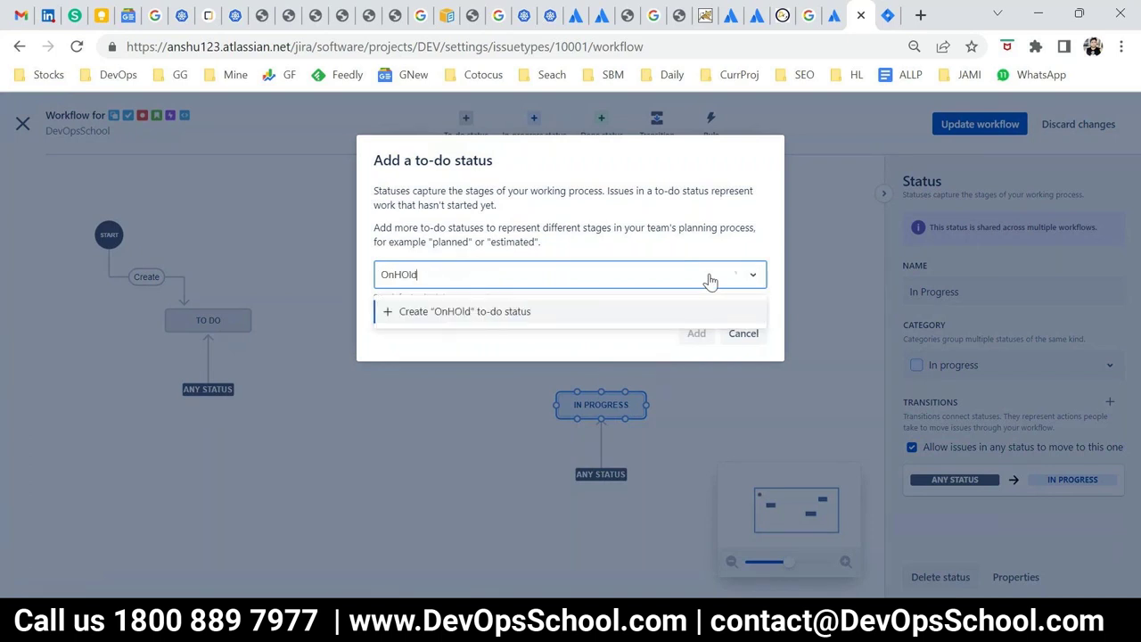
key("BackSpace")
key("BackSpace")
key("BackSpace")
type("old")
key("ctrl+a")
type("c")
key("BackSpace")
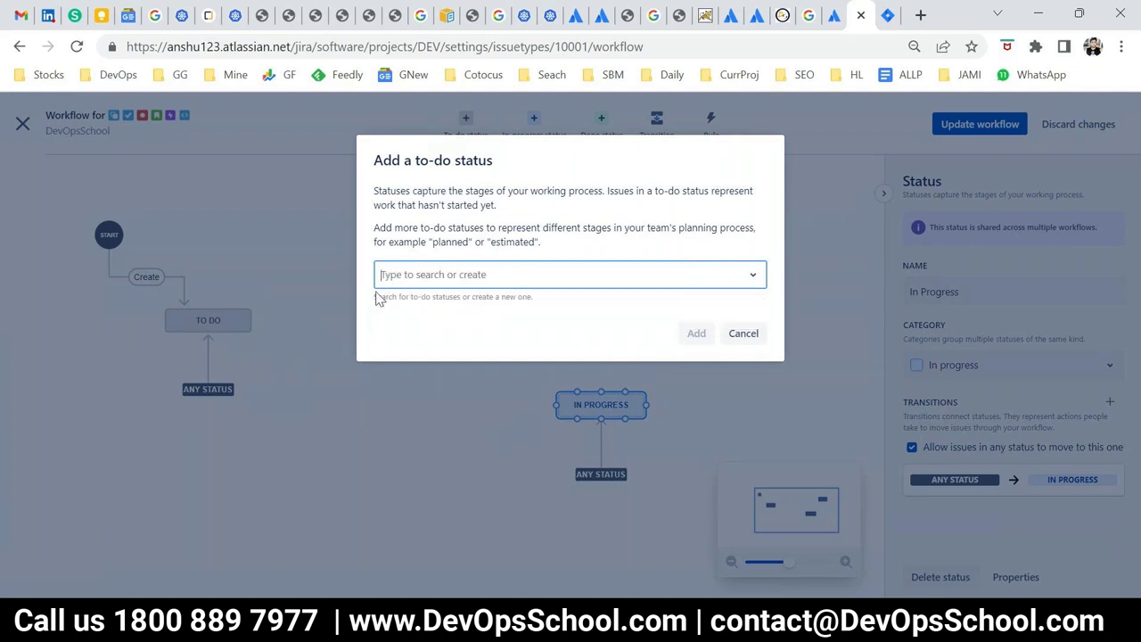
key("Escape")
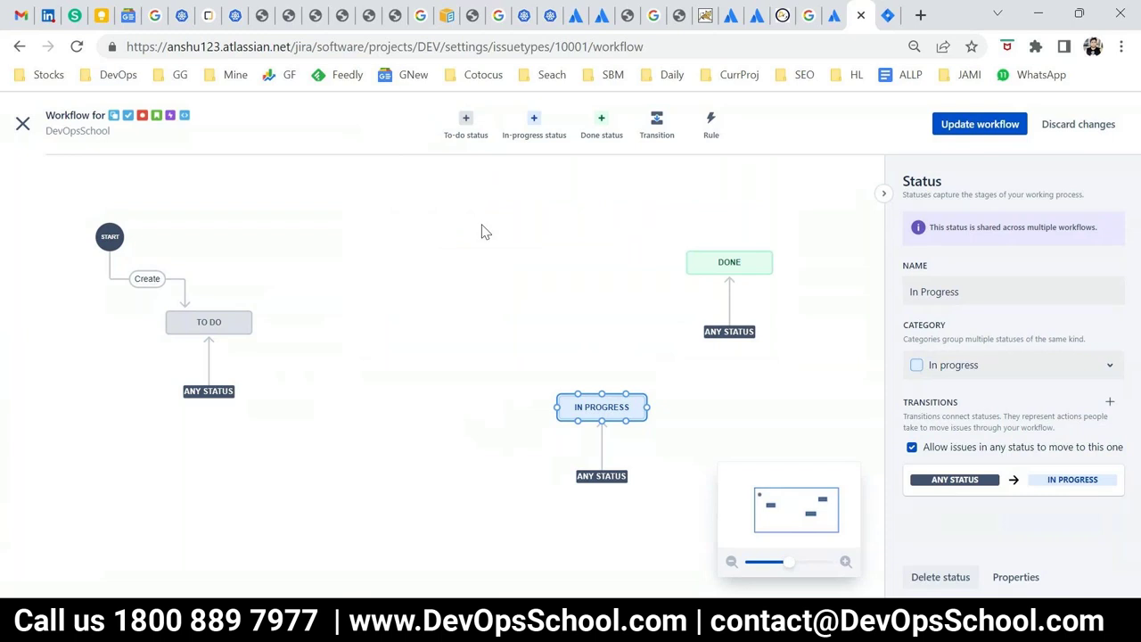
Step: Add a new to-do status named onHOld and place it between To Do and In Progress on the canvas
left_click(466, 123)
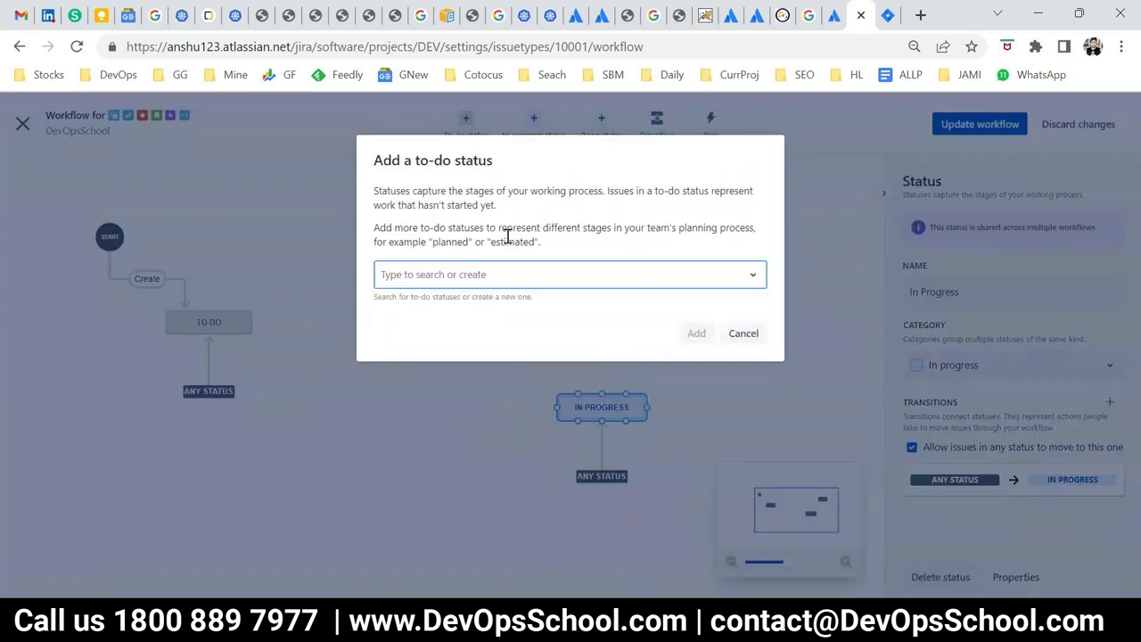
type("onHOld")
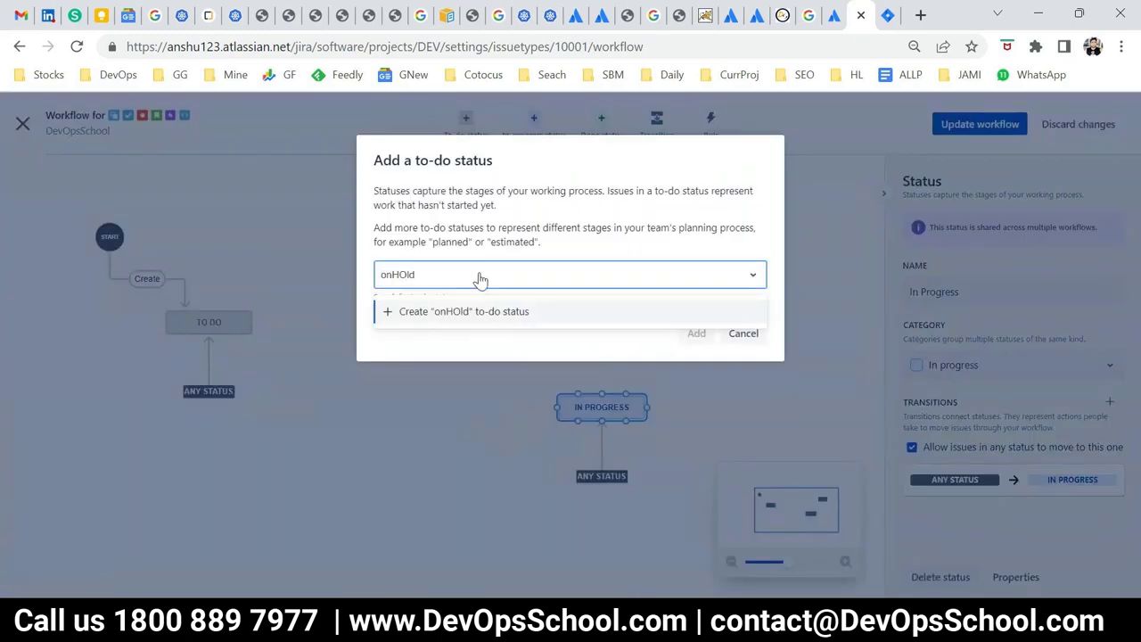
left_click(459, 311)
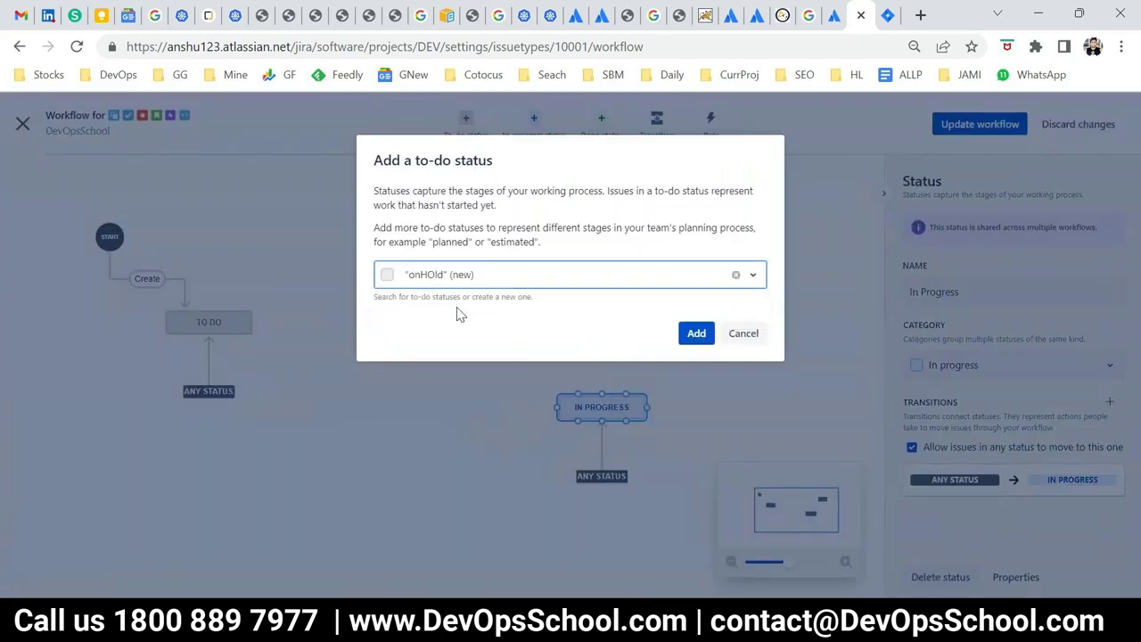
left_click(696, 334)
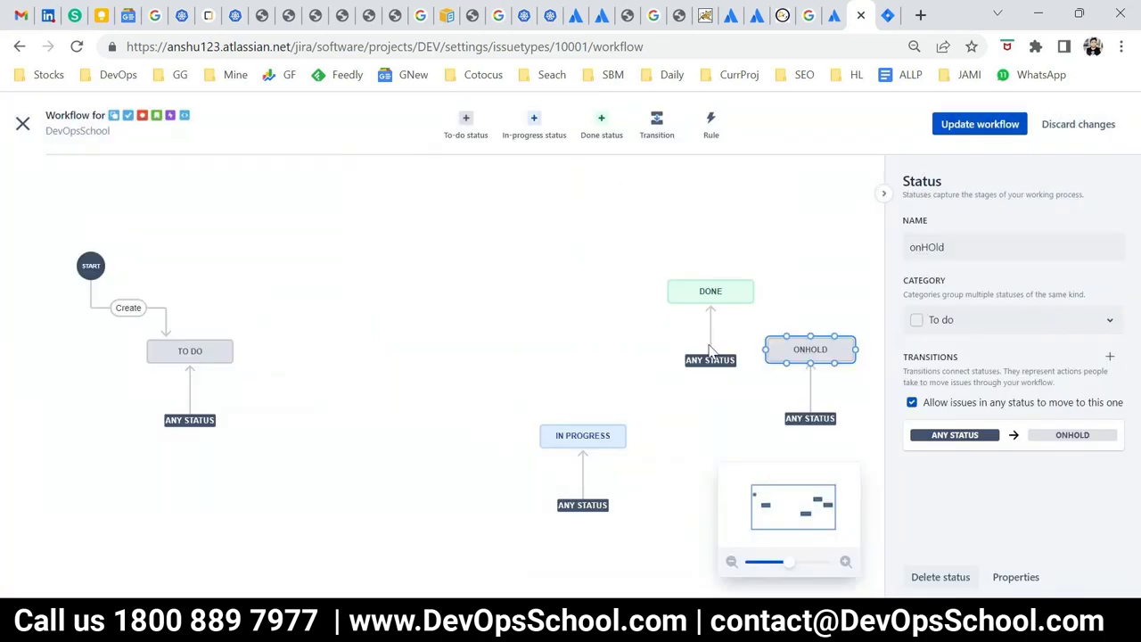
left_click_drag(808, 351, 364, 323)
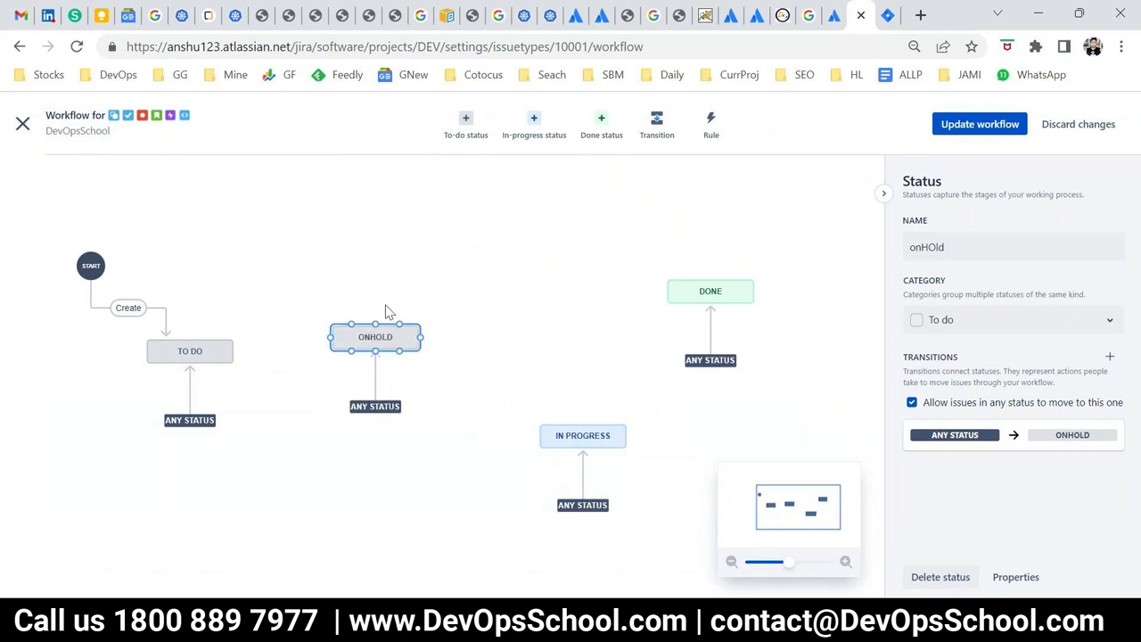
Step: Save the updated workflow for all the preselected issue types, then leave the board column review and close the workflow editor
left_click(992, 129)
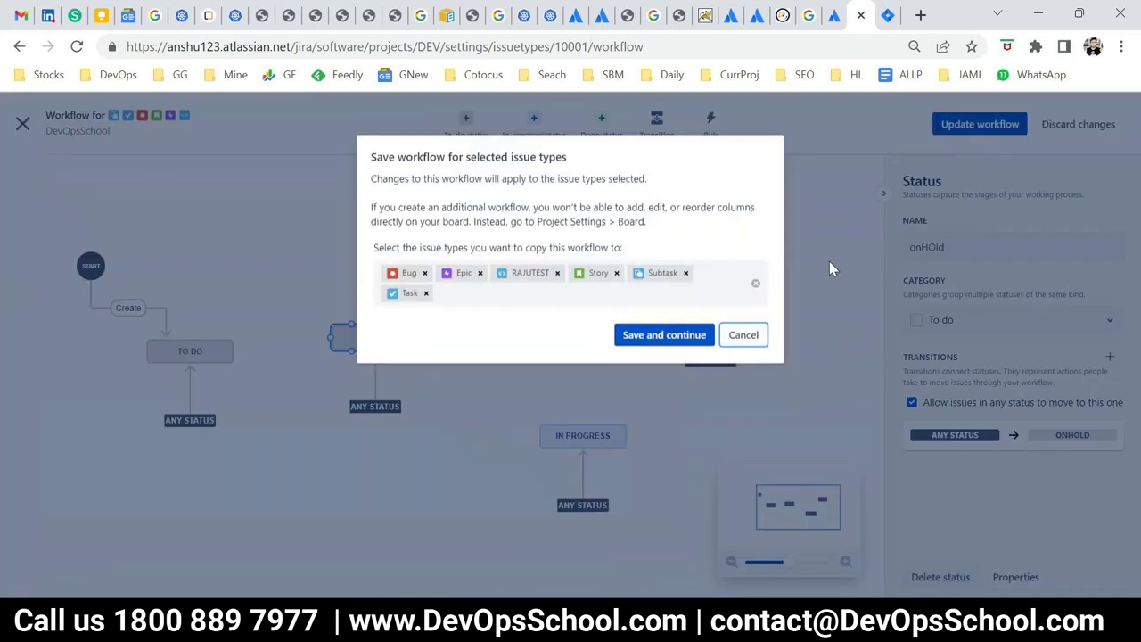
left_click(674, 342)
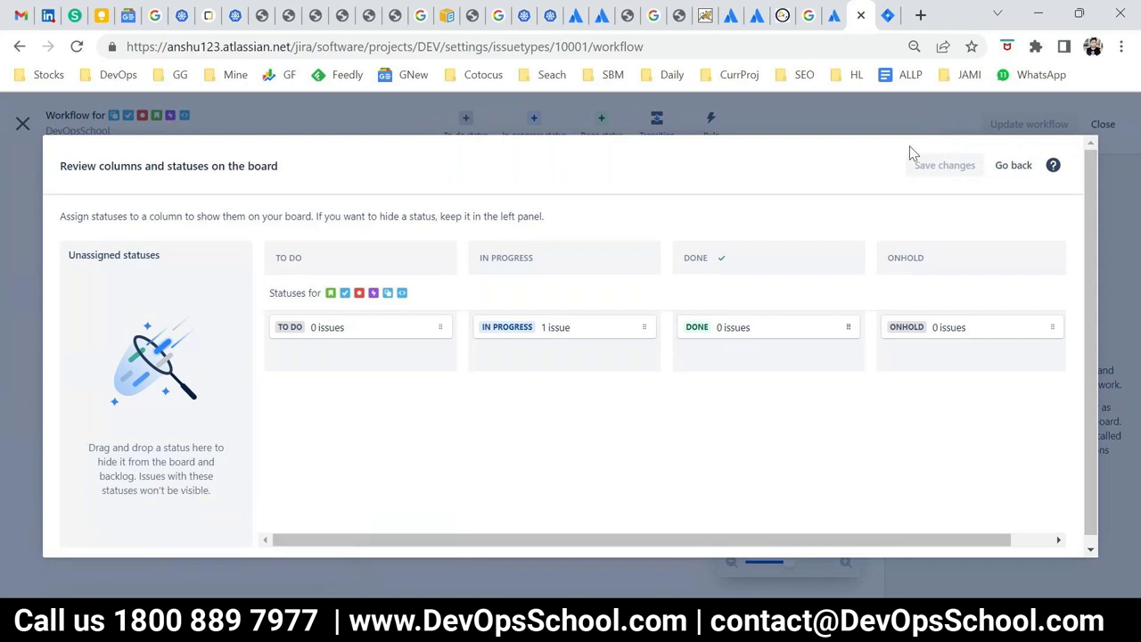
left_click(1014, 165)
left_click(23, 124)
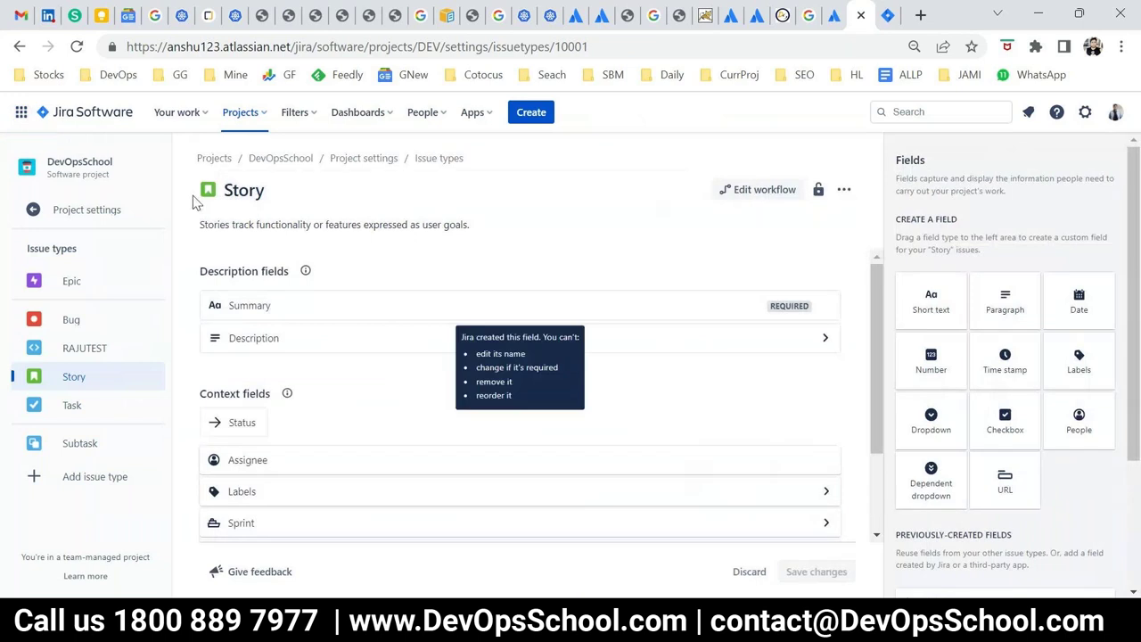
Step: Reopen issue DEV-1 and examine the updated Story workflow diagram
left_click(158, 119)
left_click(206, 207)
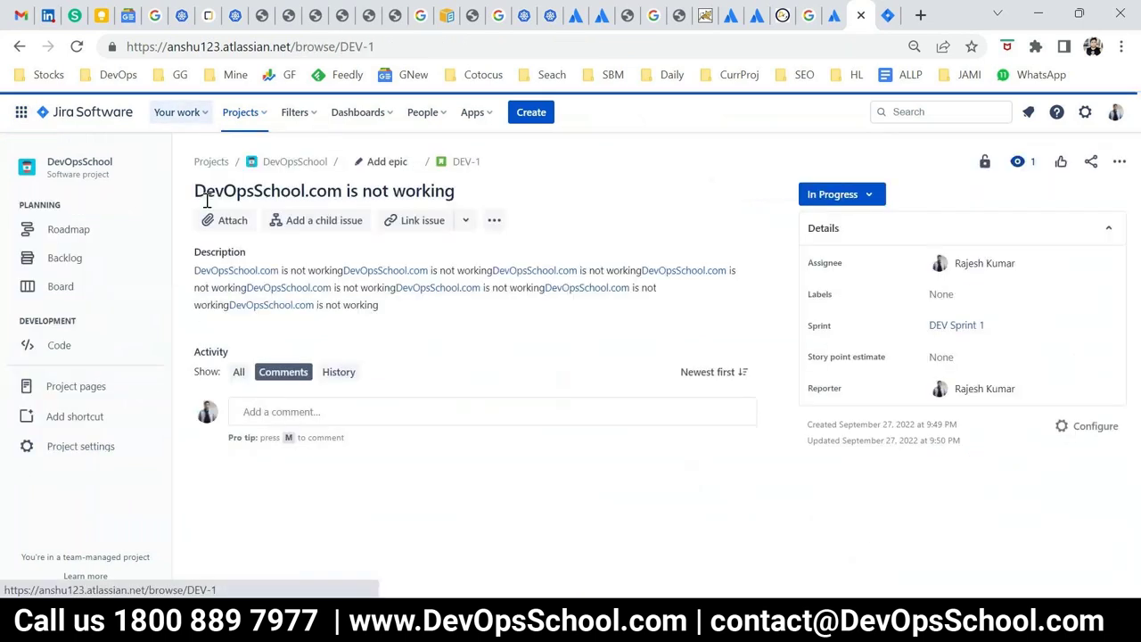
left_click(833, 232)
left_click(837, 337)
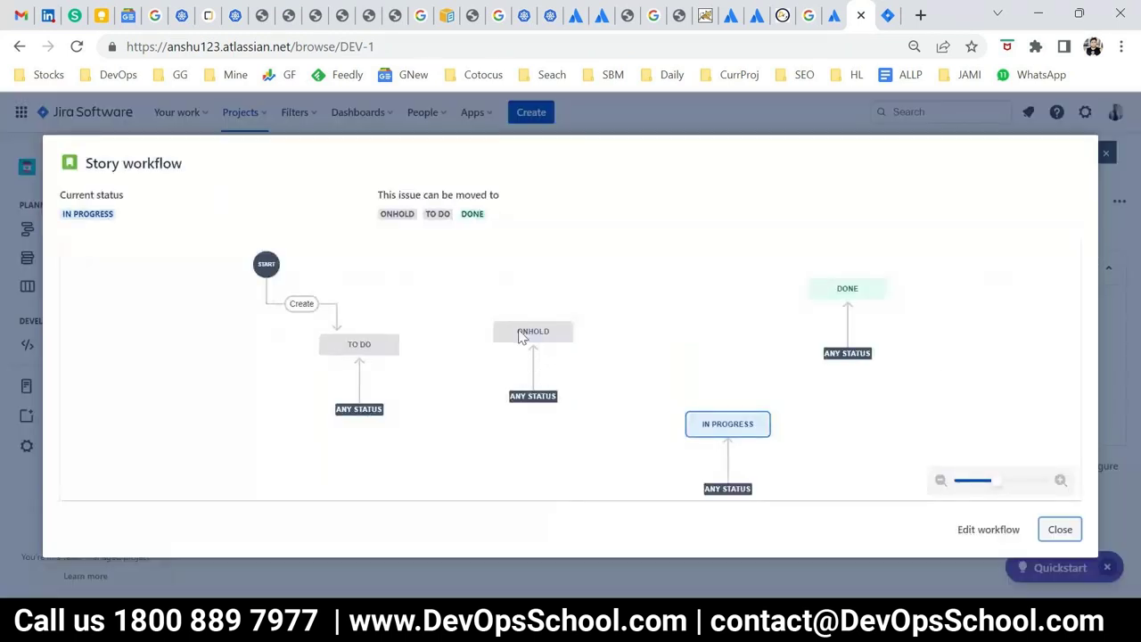
left_click(1061, 530)
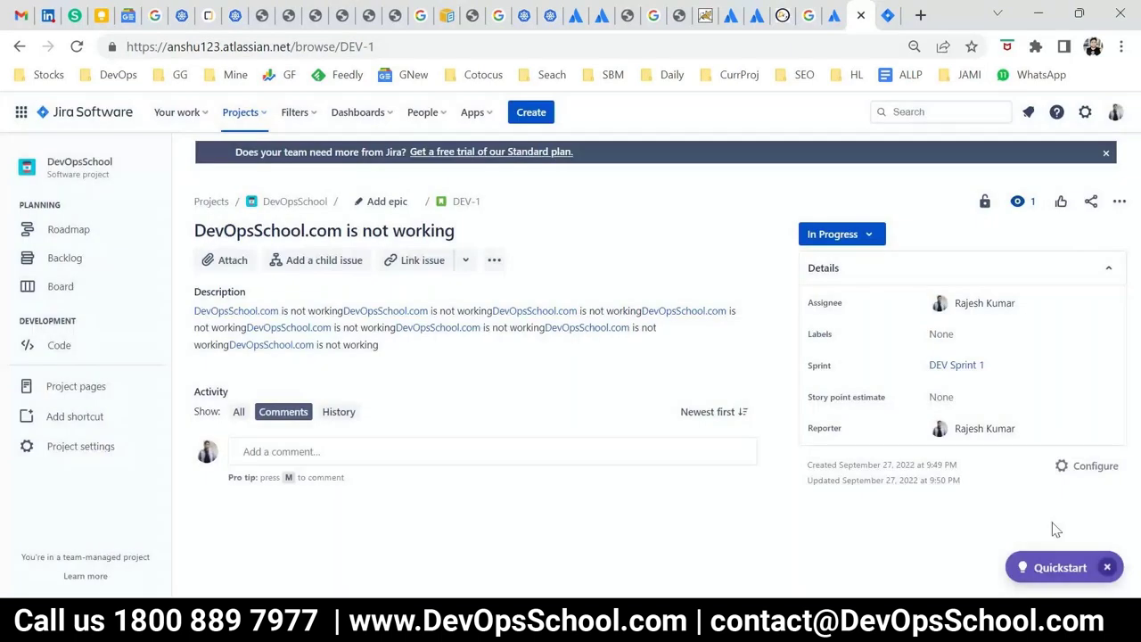
Step: Change the status of issue DEV-1 to onHOld
left_click(833, 233)
left_click(824, 266)
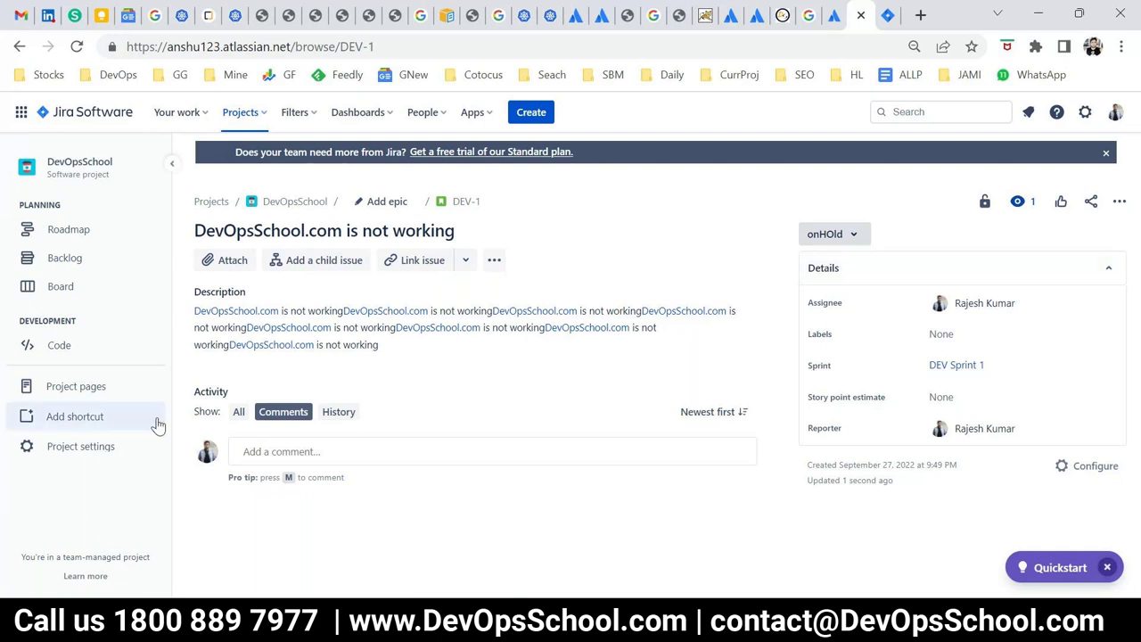
Step: View the DevOpsSchool project settings, then switch to the browser tab with Custom fields and select the site domain in its address
left_click(72, 448)
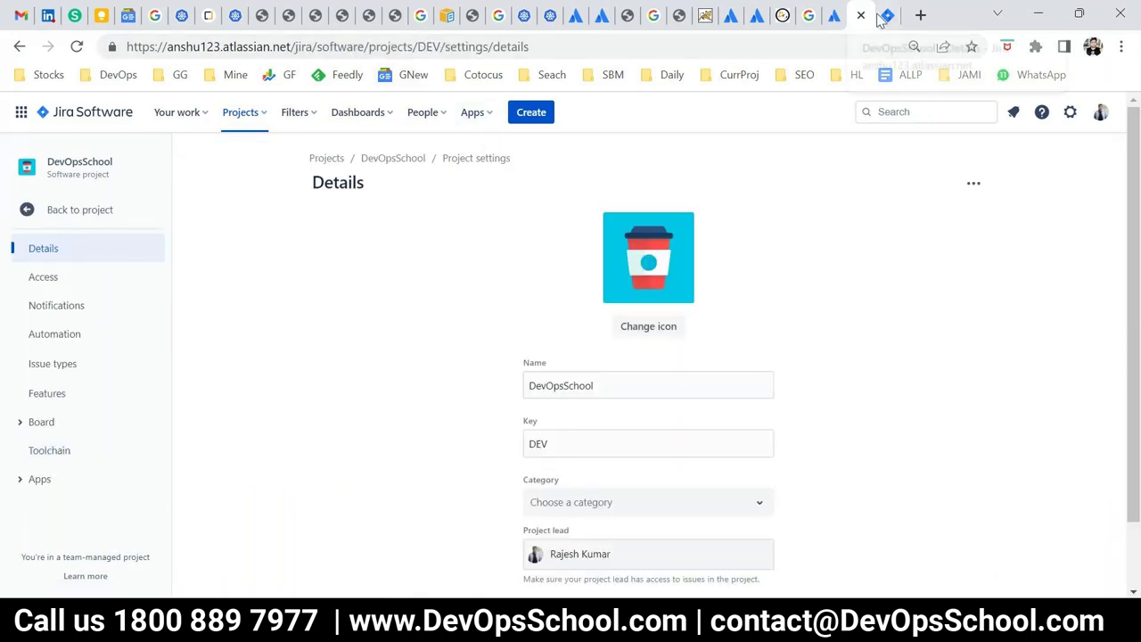
key("ctrl+Tab")
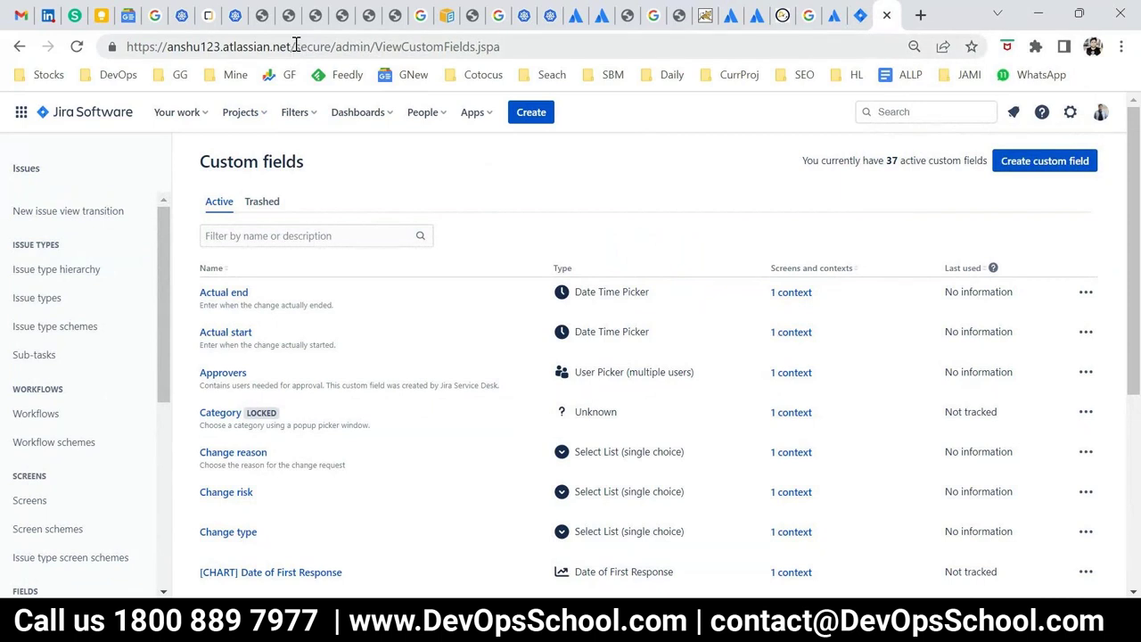
left_click_drag(295, 46, 172, 51)
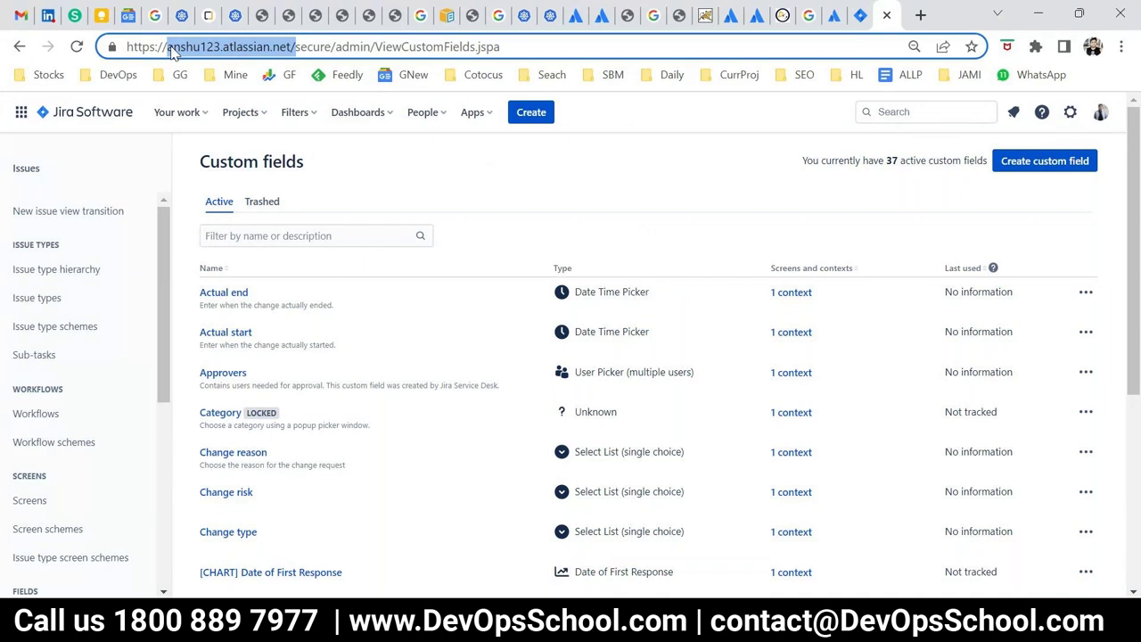
Step: View the Jira administration settings categories, then close them and select the site domain in the page address
left_click(1069, 111)
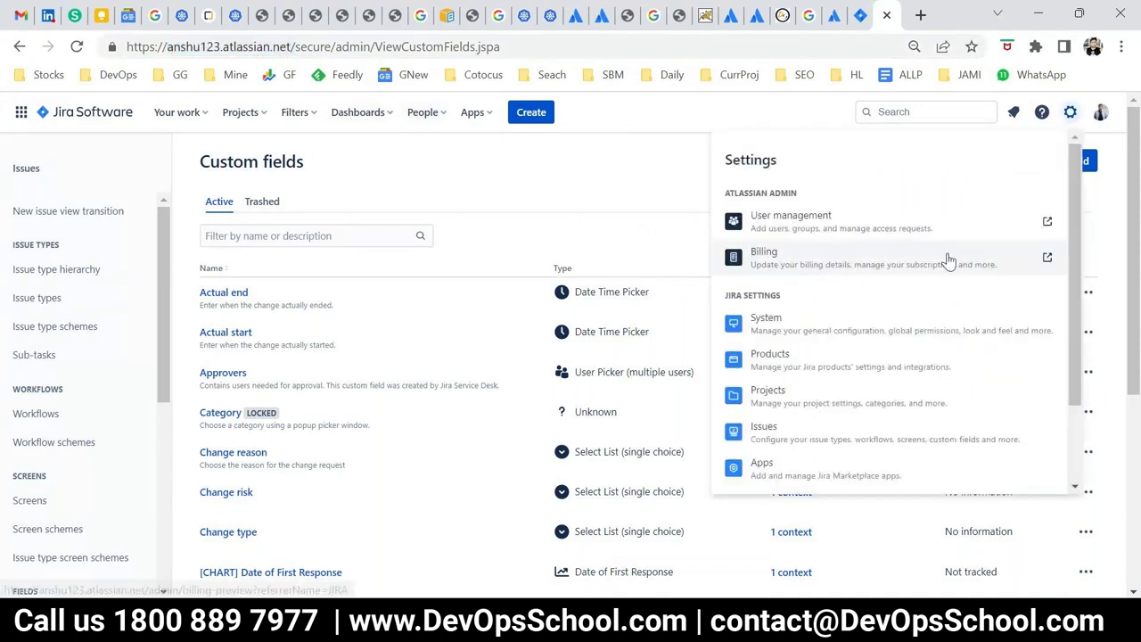
scroll(948, 268, "down", 1)
scroll(948, 276, "up", 1)
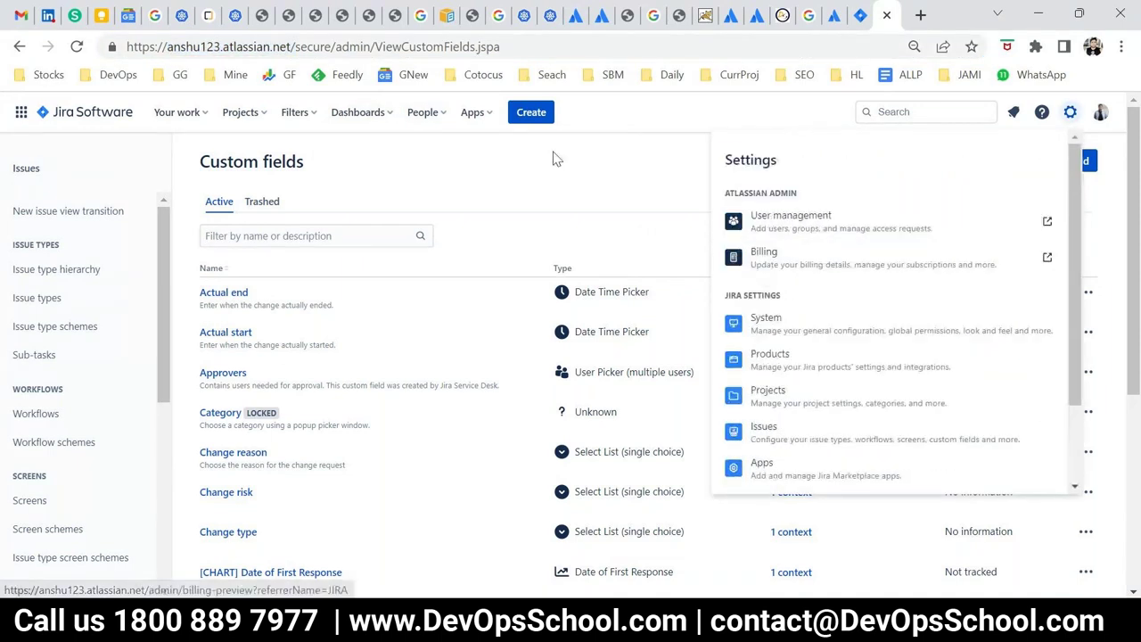
left_click(556, 158)
left_click_drag(278, 49, 172, 54)
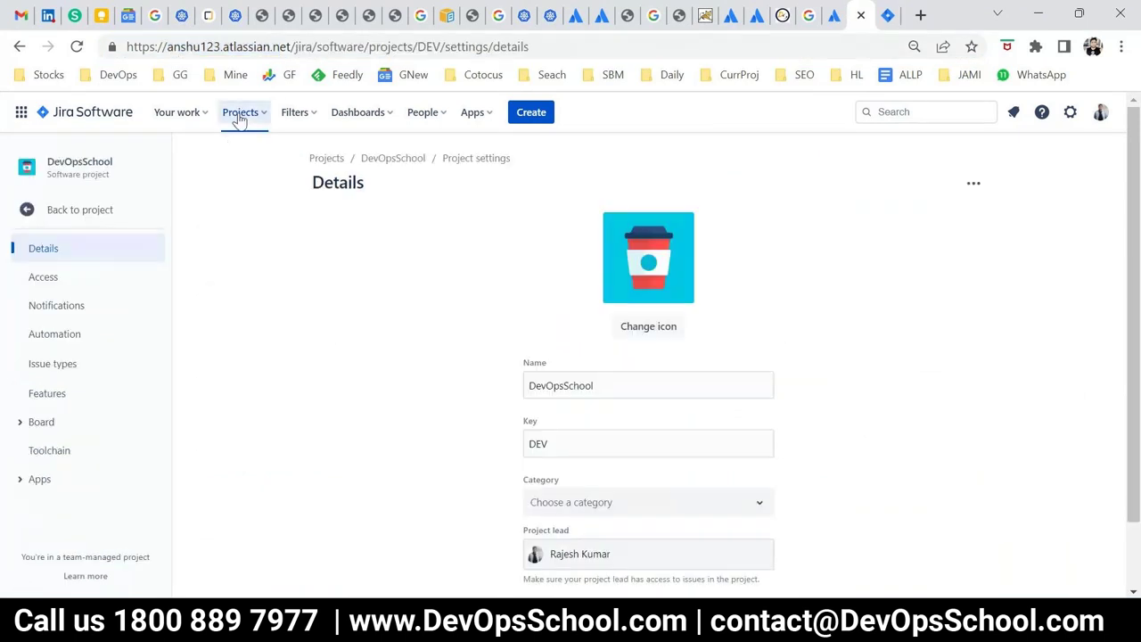
Step: View the recent projects list and the DevOpsSchool project's navigation, then return to the project settings details
left_click(242, 114)
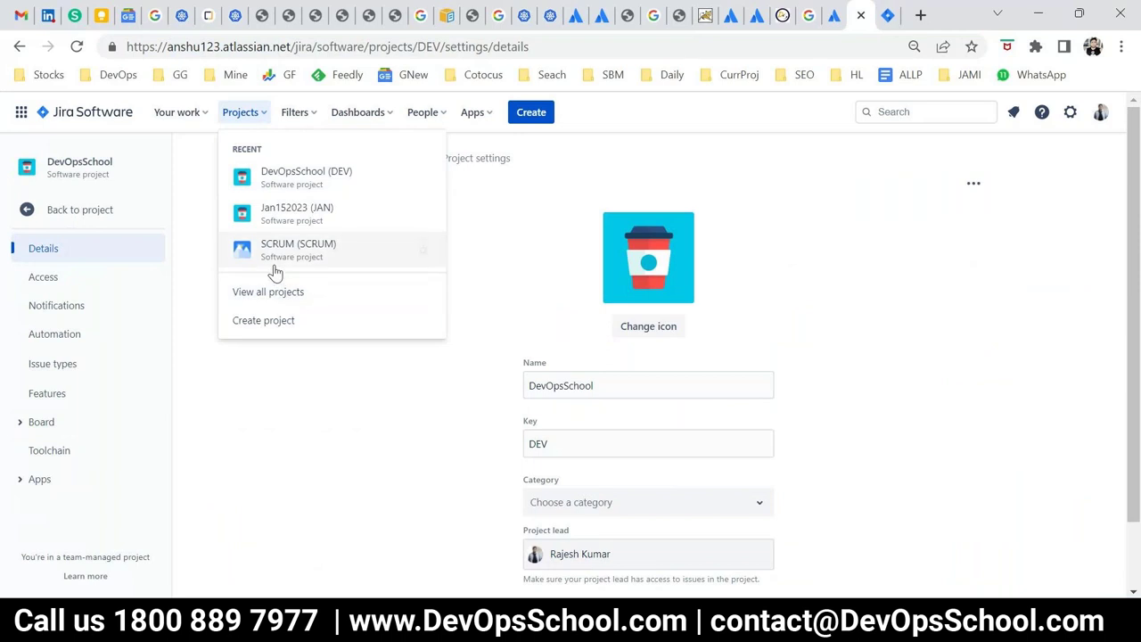
key("Escape")
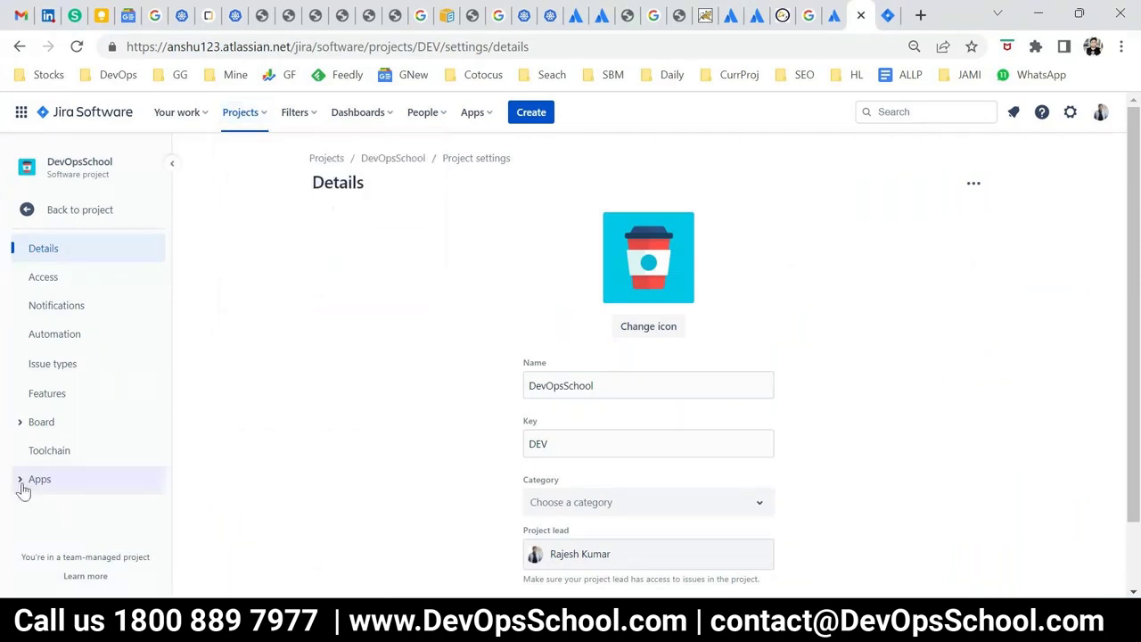
scroll(35, 427, "down", 1)
scroll(53, 294, "up", 1)
left_click(81, 219)
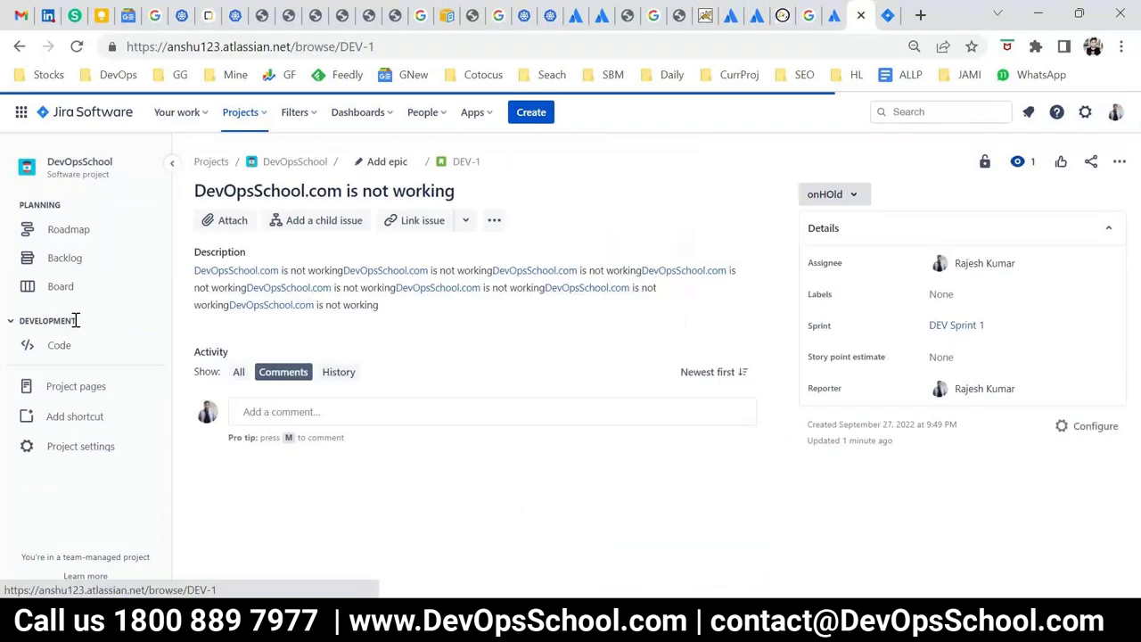
key("alt+Left")
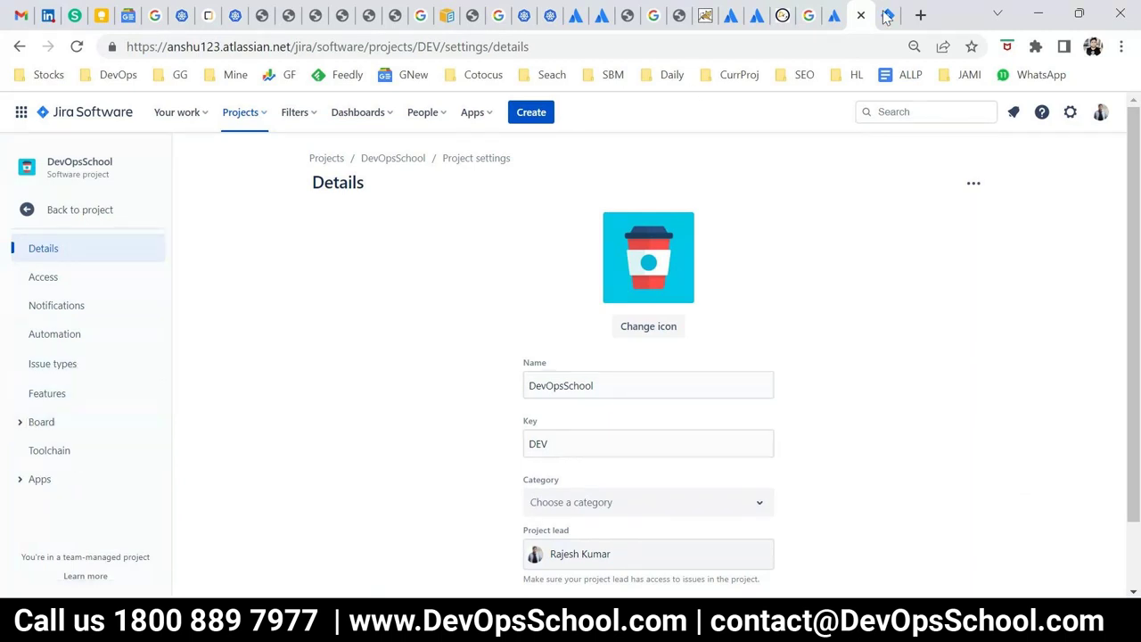
Step: Switch to the browser tab with Custom fields and examine the issue administration sections from issue types through permission schemes
key("ctrl+Tab")
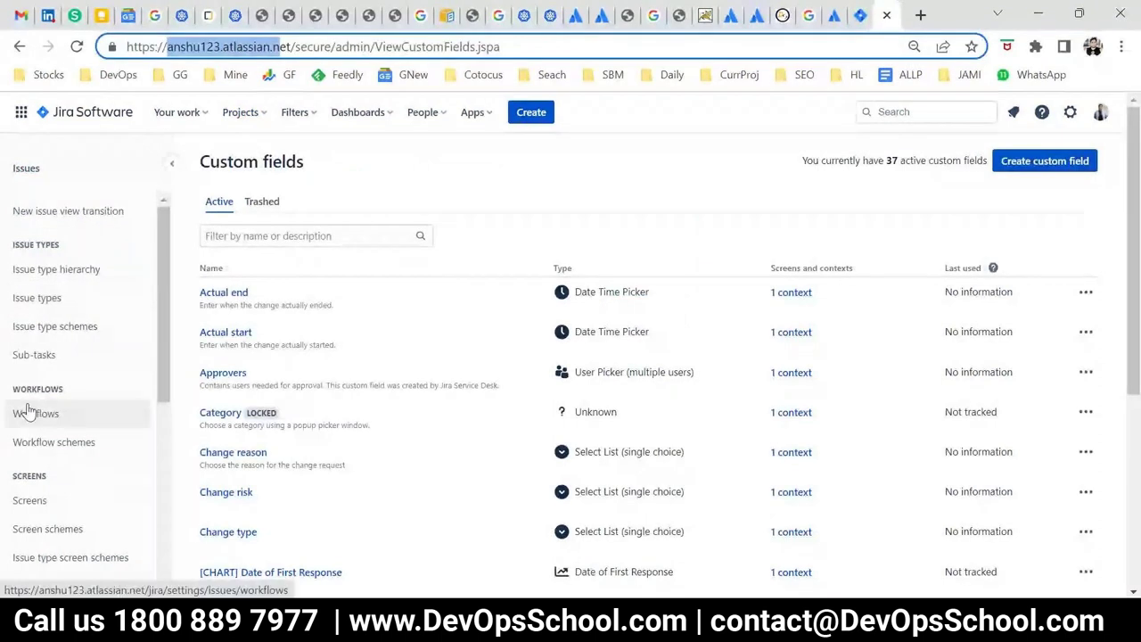
scroll(41, 464, "down", 4)
scroll(51, 497, "up", 4)
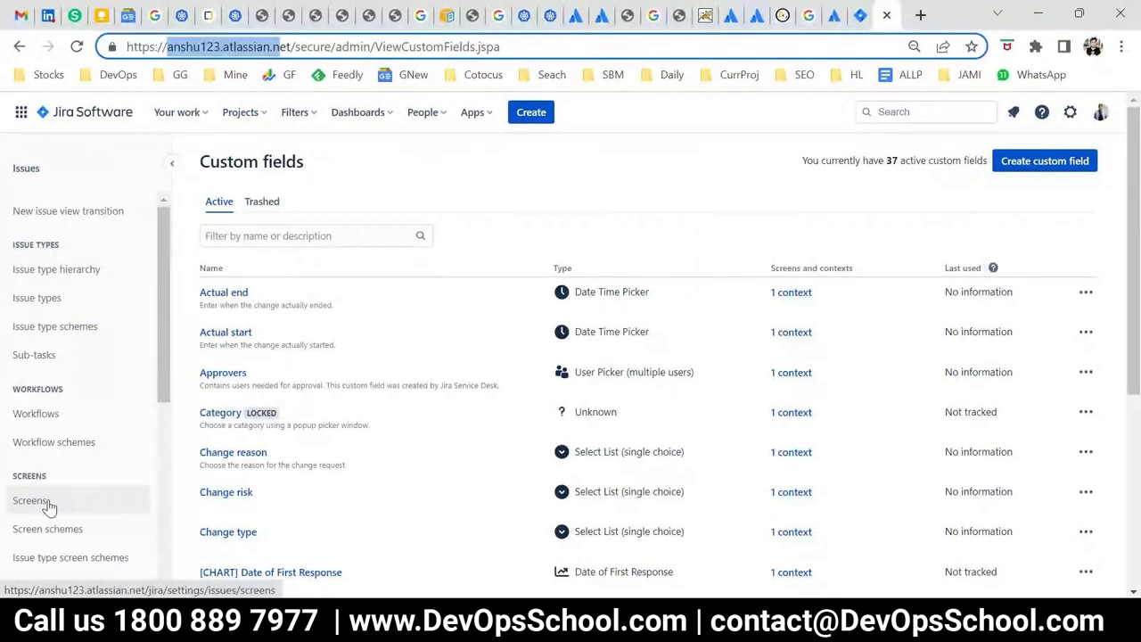
scroll(52, 499, "down", 3)
scroll(54, 483, "down", 2)
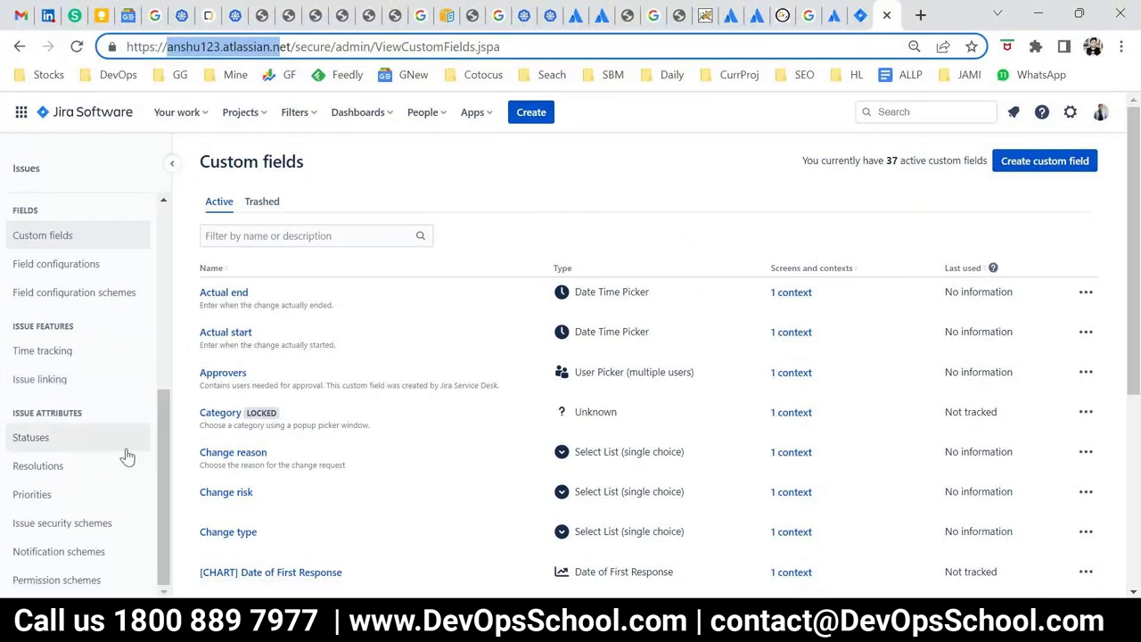
scroll(161, 526, "down", 2)
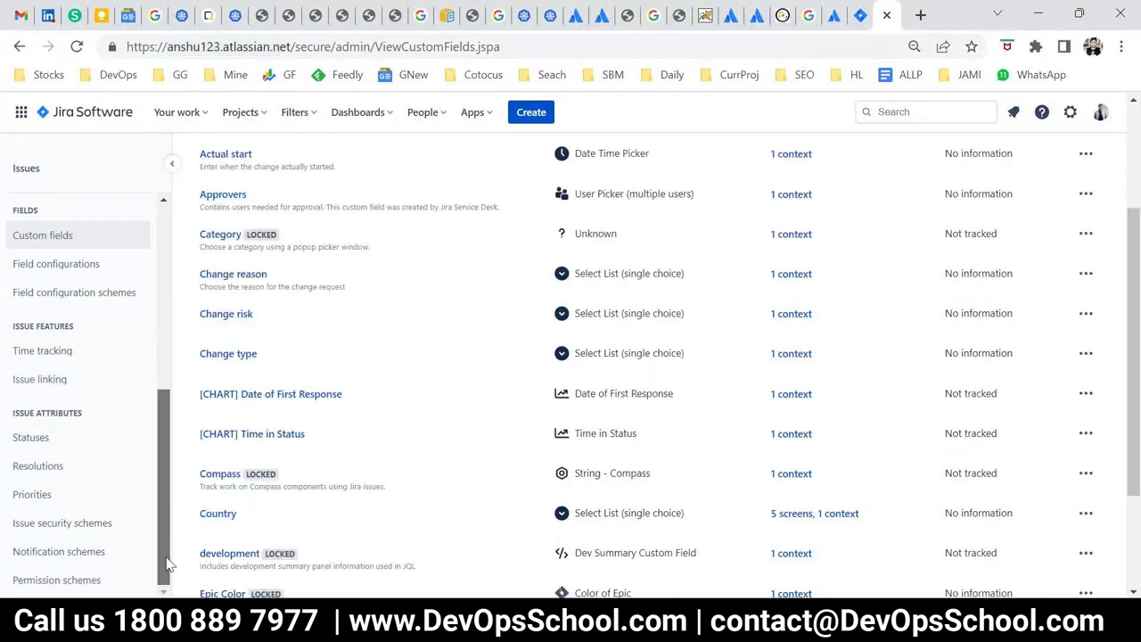
scroll(84, 535, "up", 2)
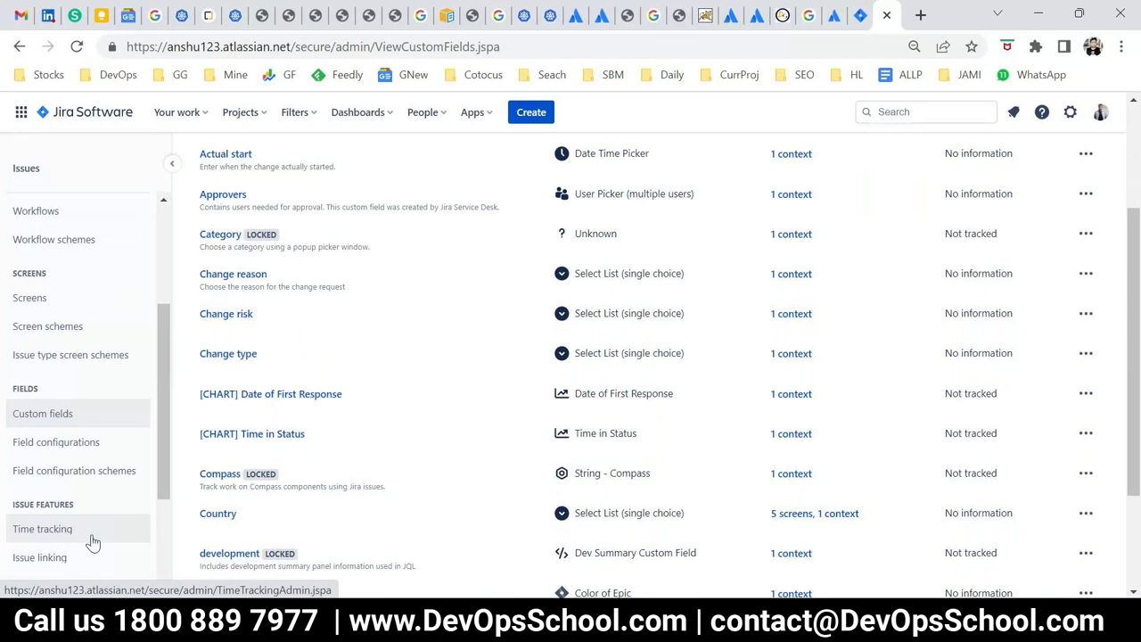
scroll(104, 547, "up", 2)
scroll(105, 549, "down", 3)
scroll(112, 551, "down", 1)
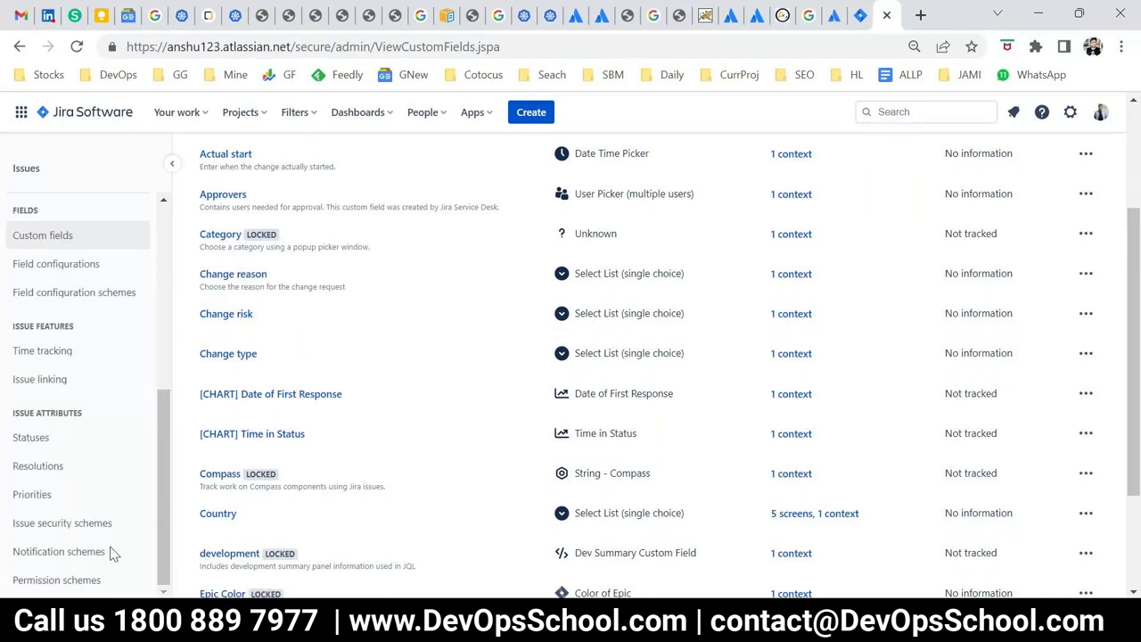
scroll(116, 549, "up", 4)
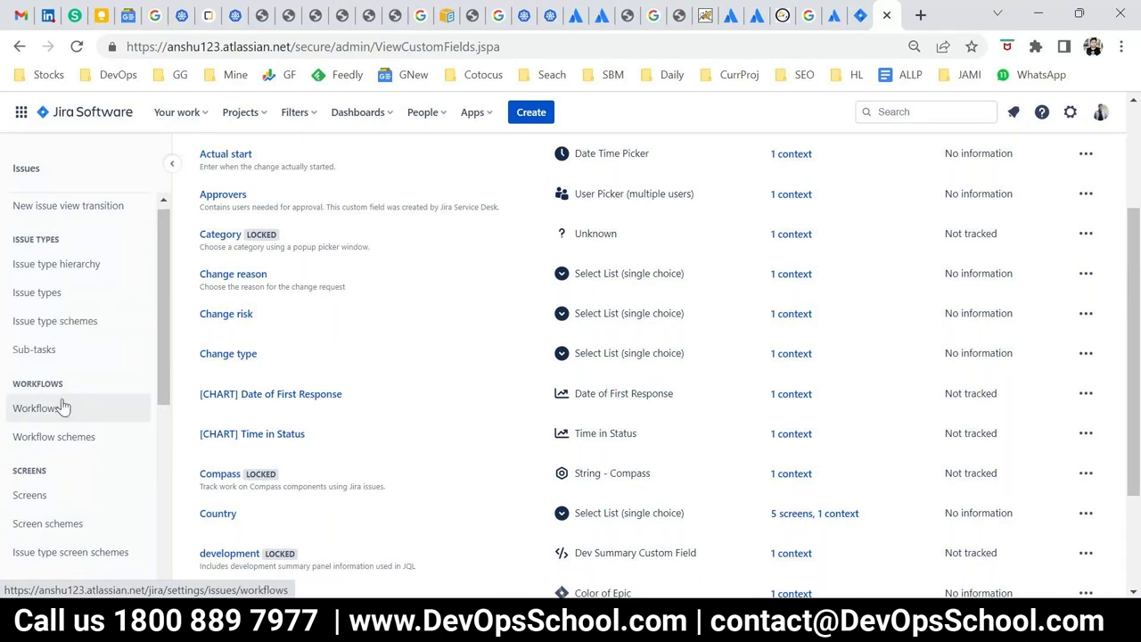
scroll(72, 419, "down", 3)
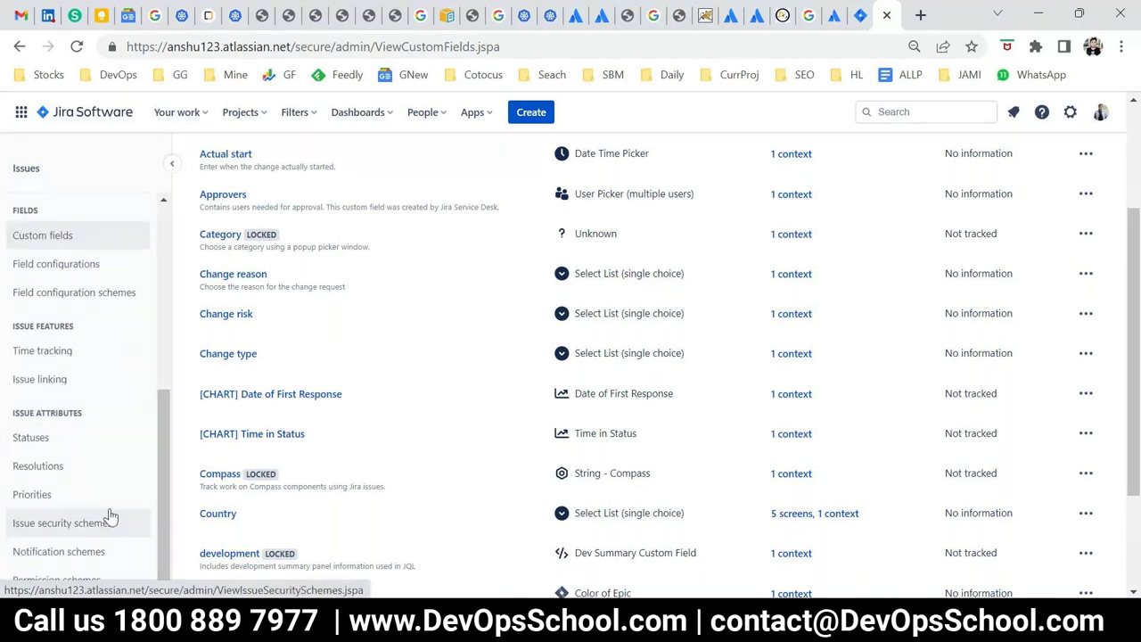
Step: View the notification schemes and the form for adding a notification scheme, then cancel the form
left_click(78, 564)
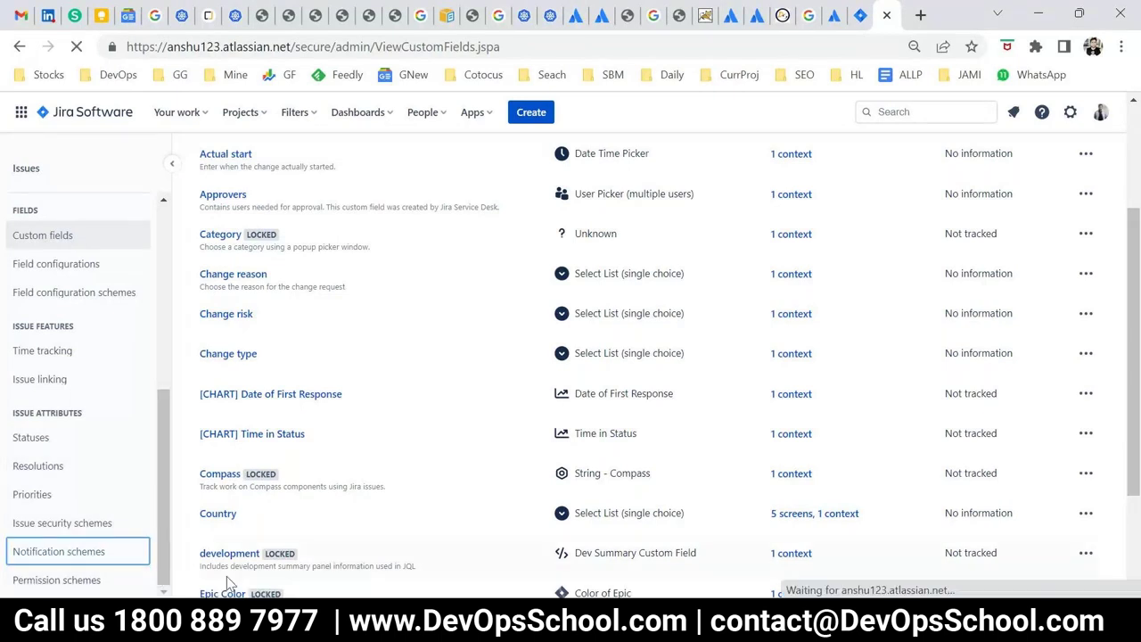
left_click(257, 349)
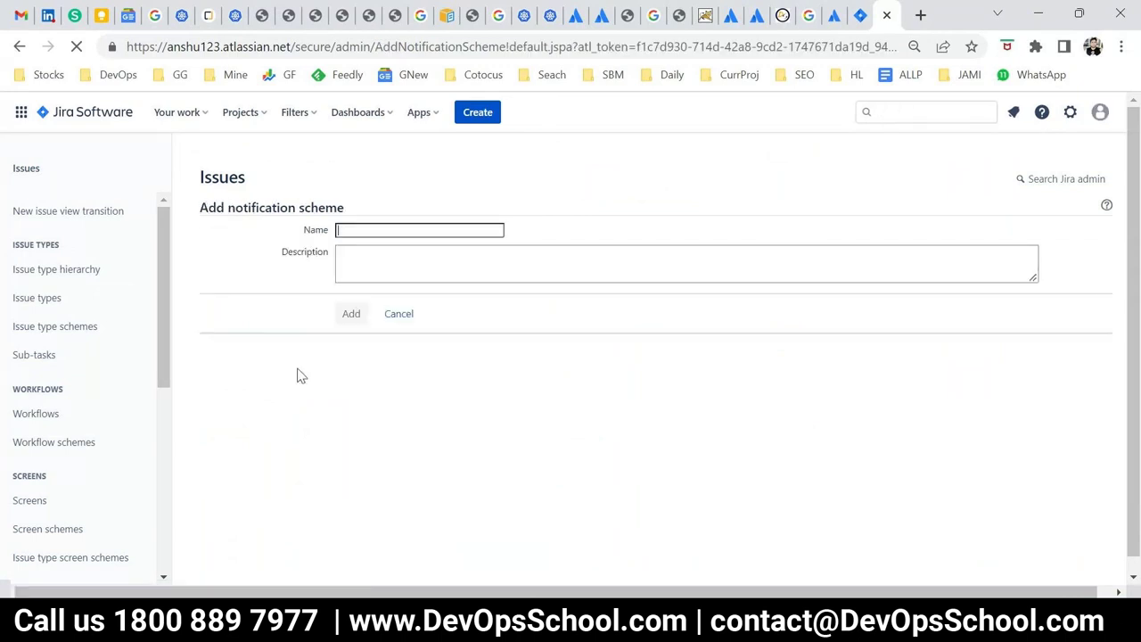
left_click(398, 314)
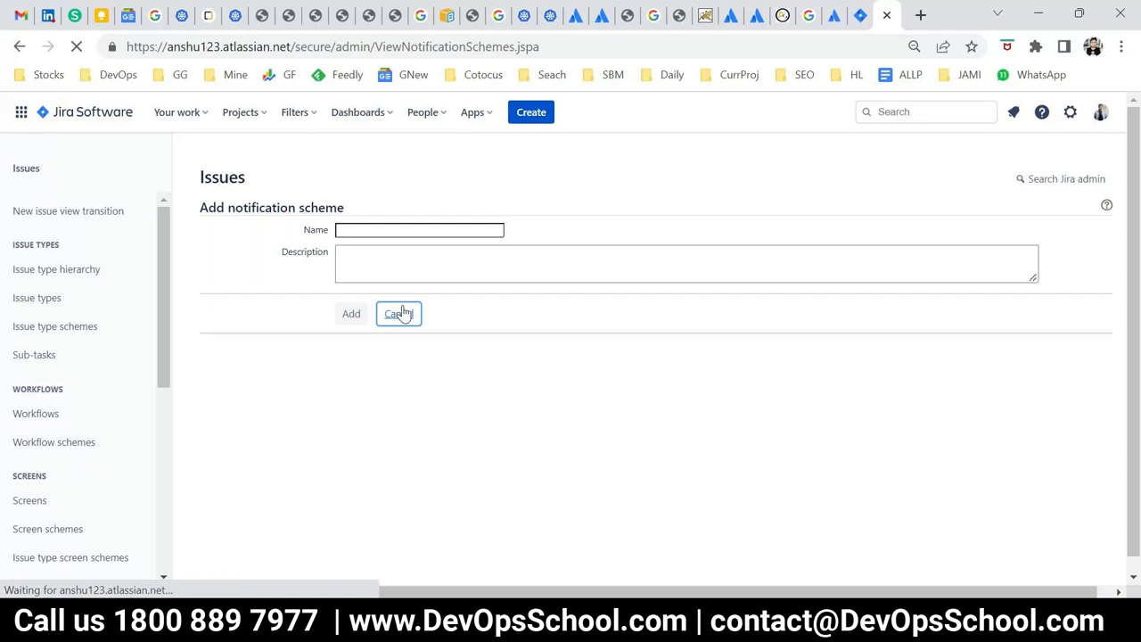
Step: Examine the event notifications of the Default Notification Scheme, then return to the list of notification schemes
left_click(300, 285)
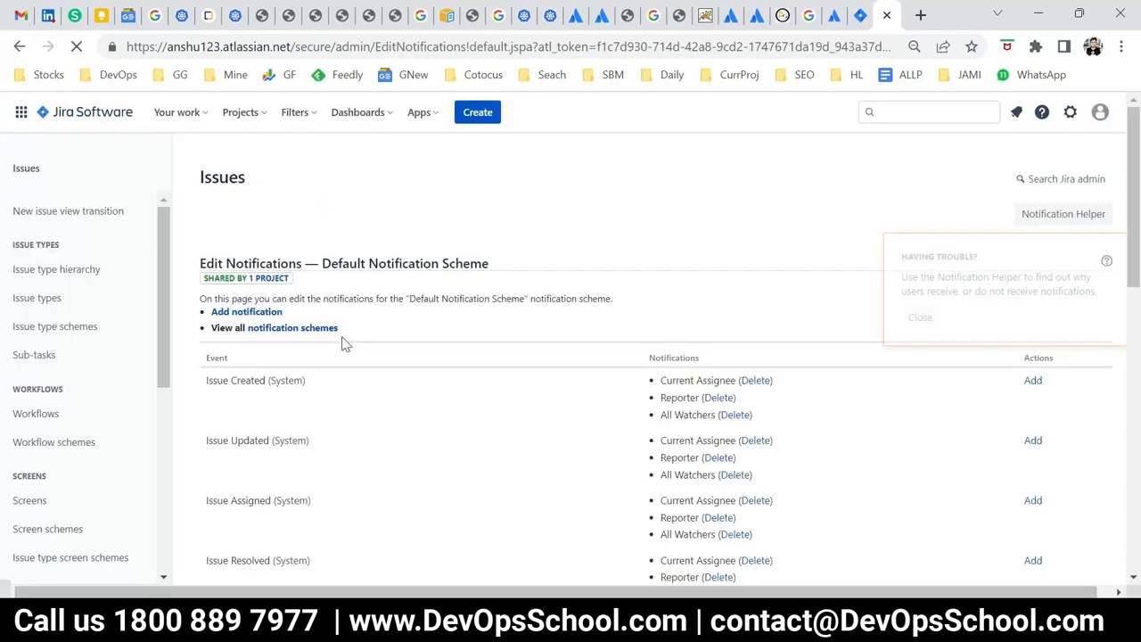
scroll(346, 344, "down", 3)
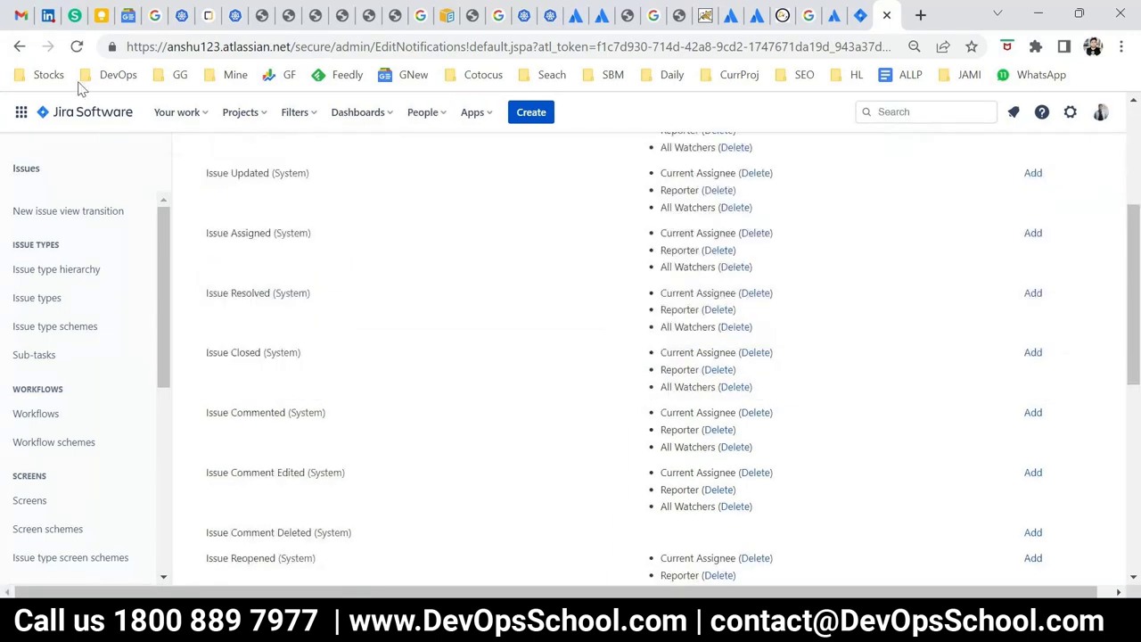
left_click(20, 46)
scroll(56, 520, "down", 5)
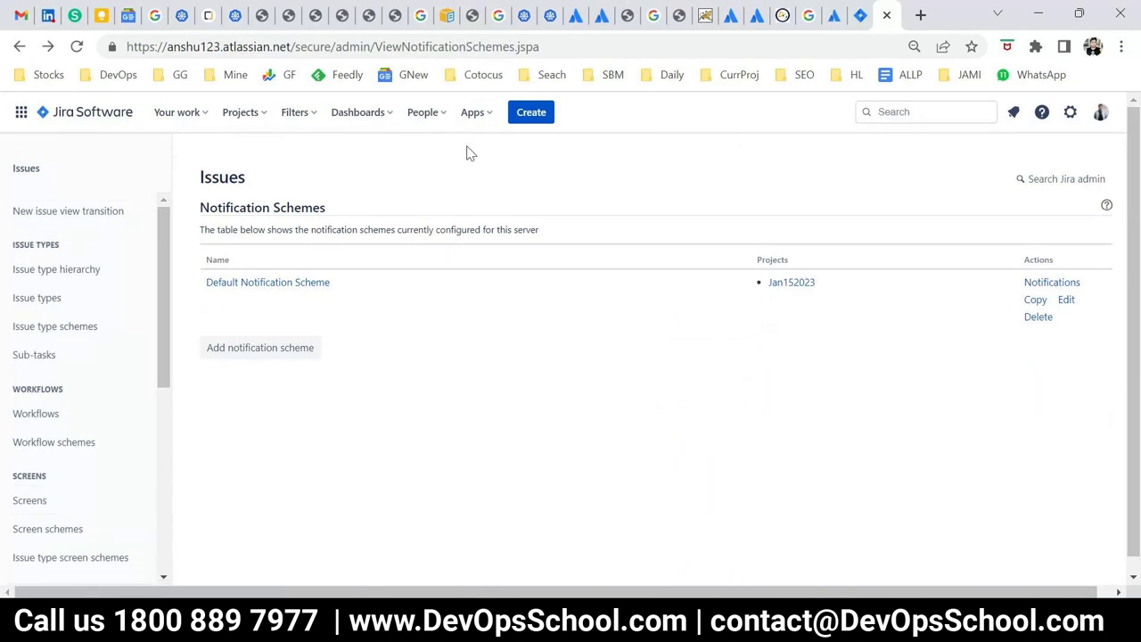
Step: Explore more apps in the Atlassian Marketplace and browse the new and noteworthy apps and the staff picks
left_click(476, 119)
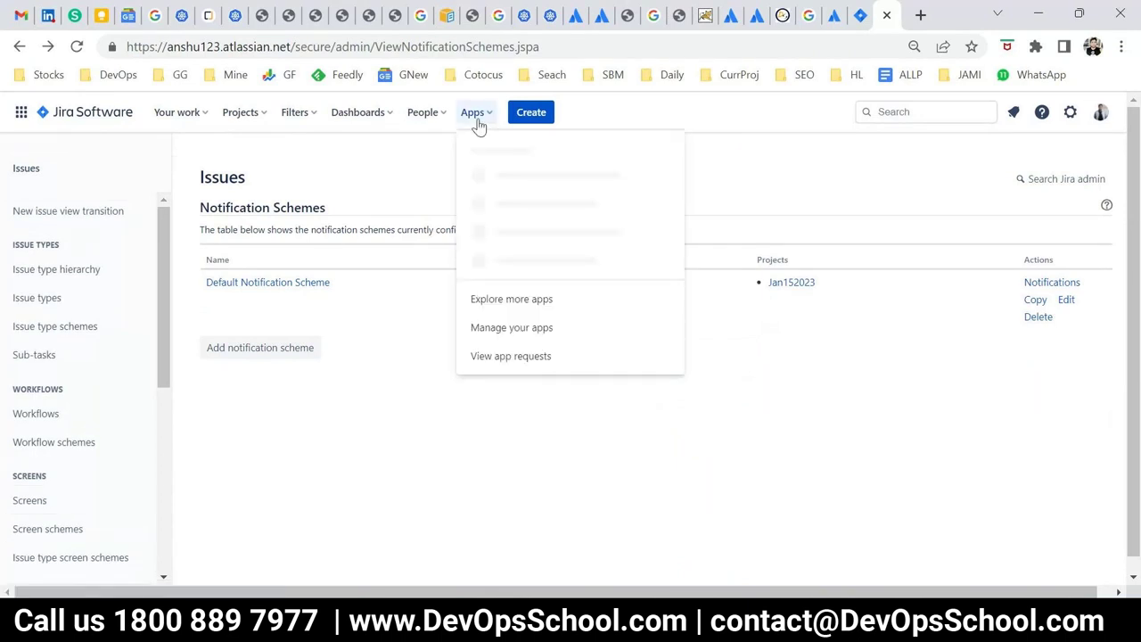
left_click(496, 299)
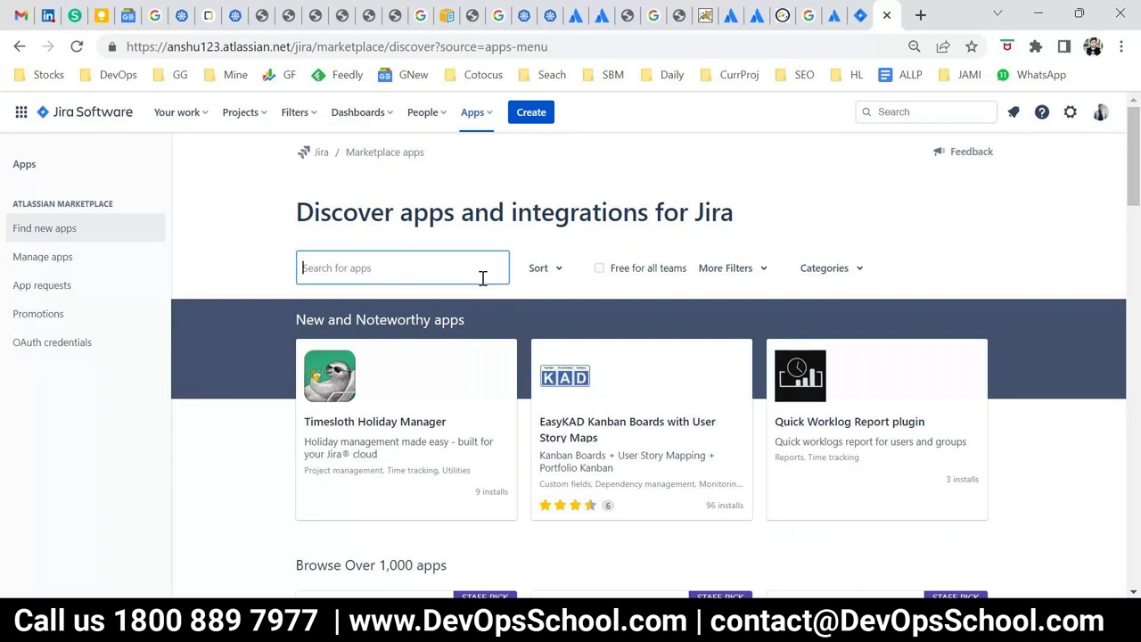
left_click_drag(413, 214, 578, 218)
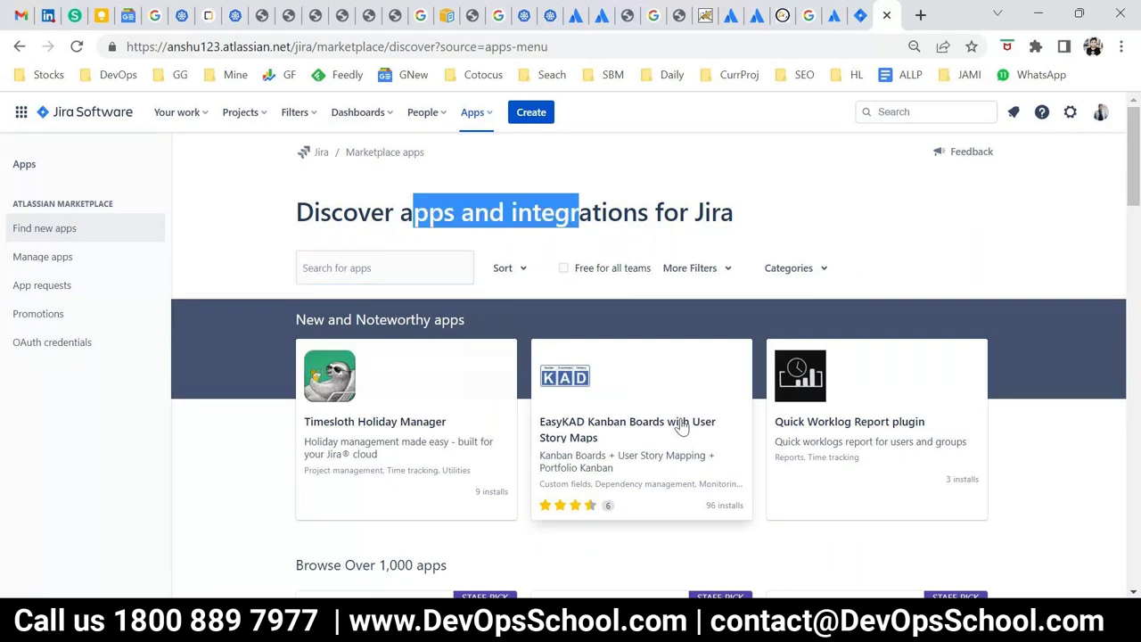
scroll(640, 432, "down", 1)
scroll(640, 432, "down", 1)
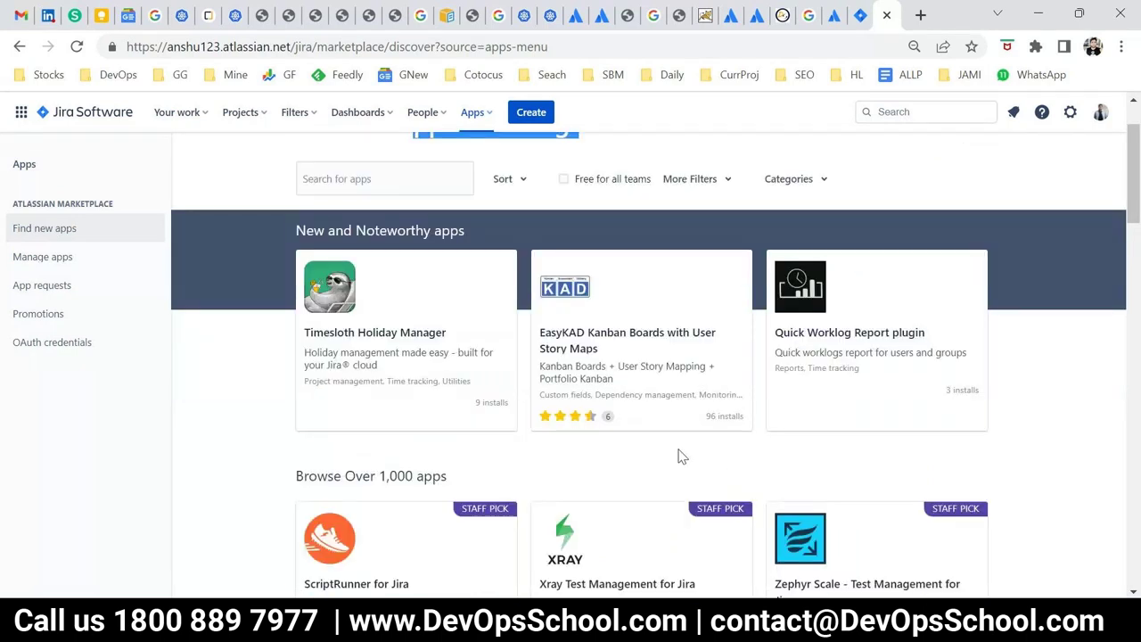
scroll(680, 456, "down", 1)
scroll(706, 448, "down", 7)
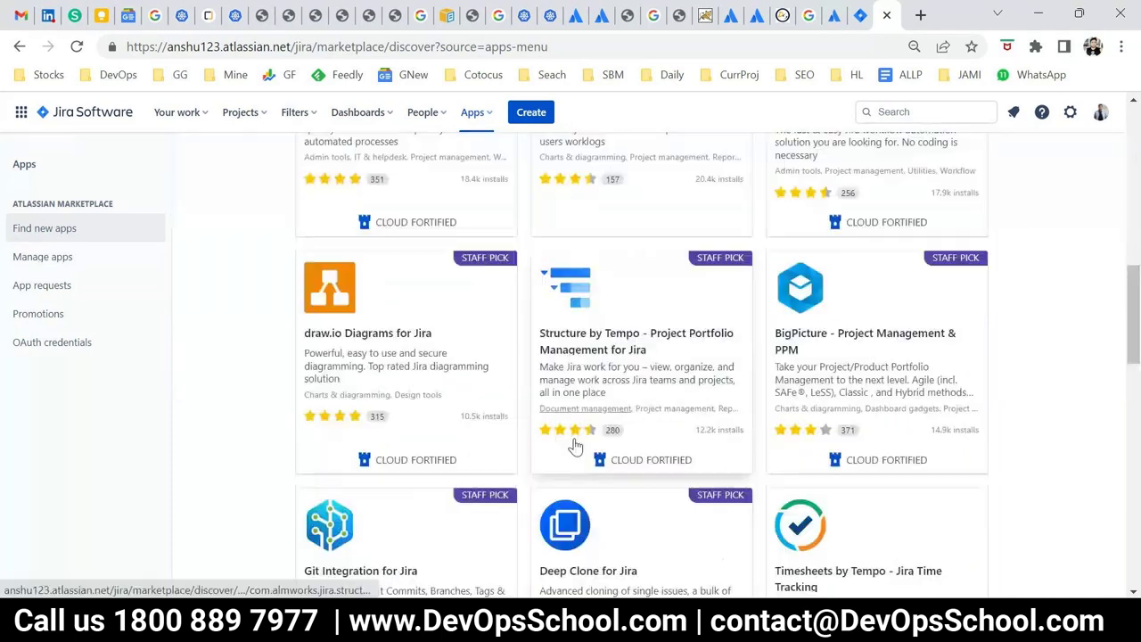
scroll(575, 446, "down", 2)
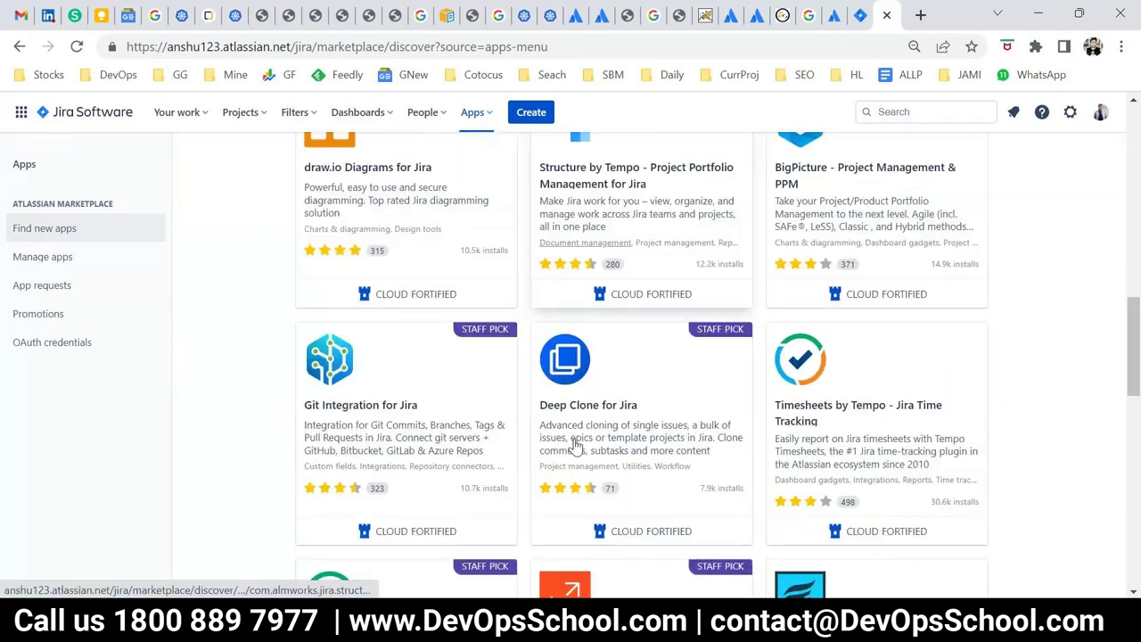
scroll(575, 445, "down", 7)
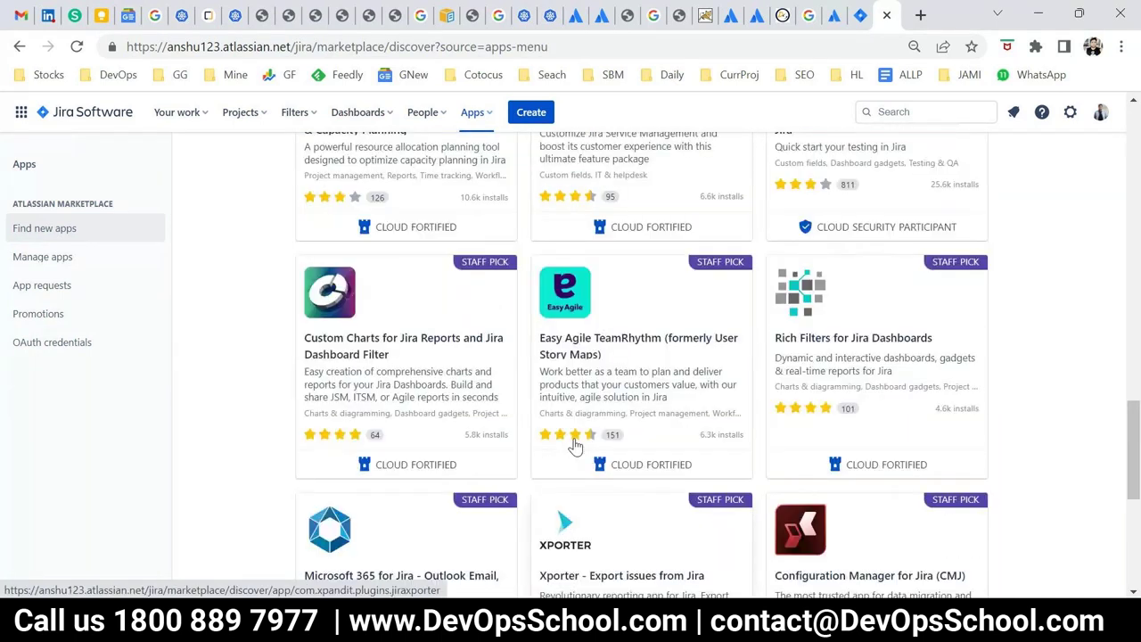
scroll(575, 446, "up", 8)
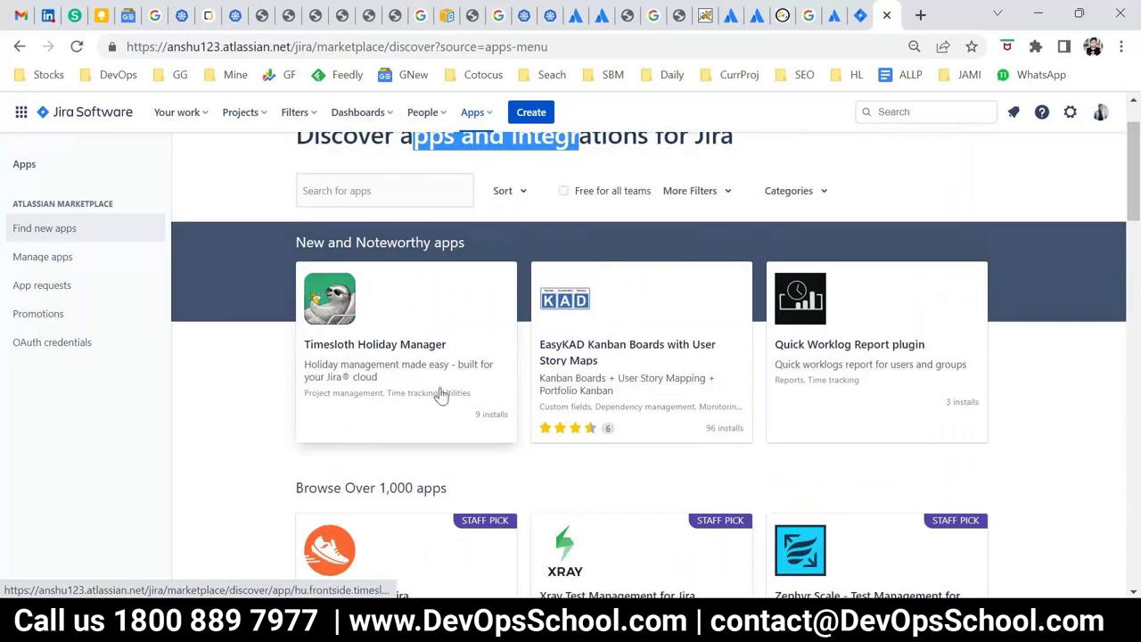
scroll(419, 357, "up", 2)
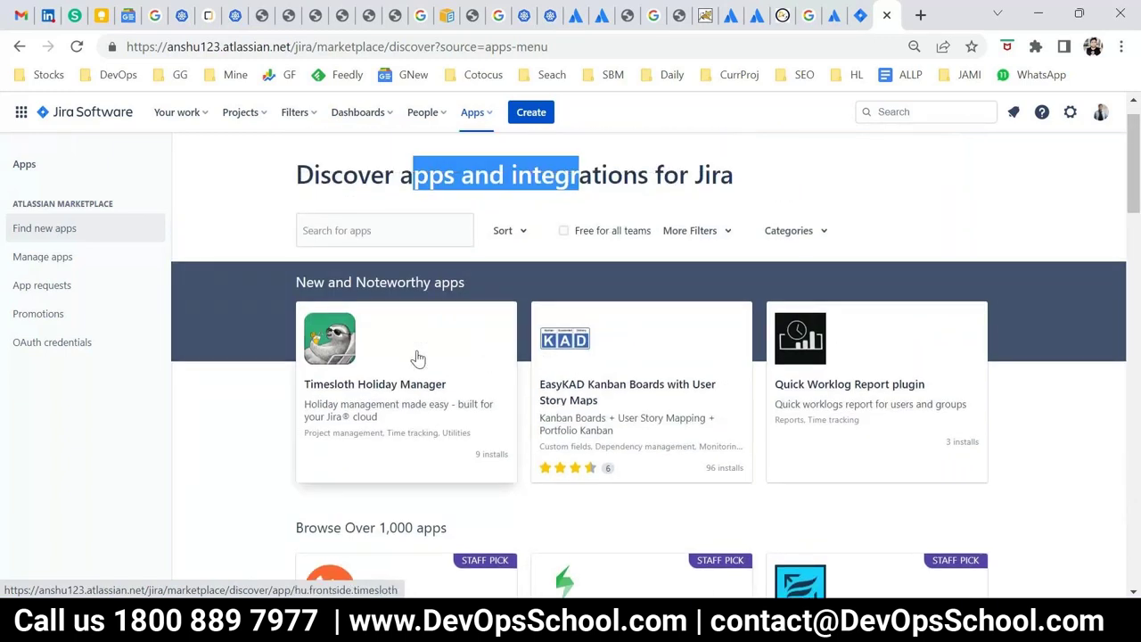
Step: Filter the Marketplace apps to those free for all teams and browse the results
left_click(564, 267)
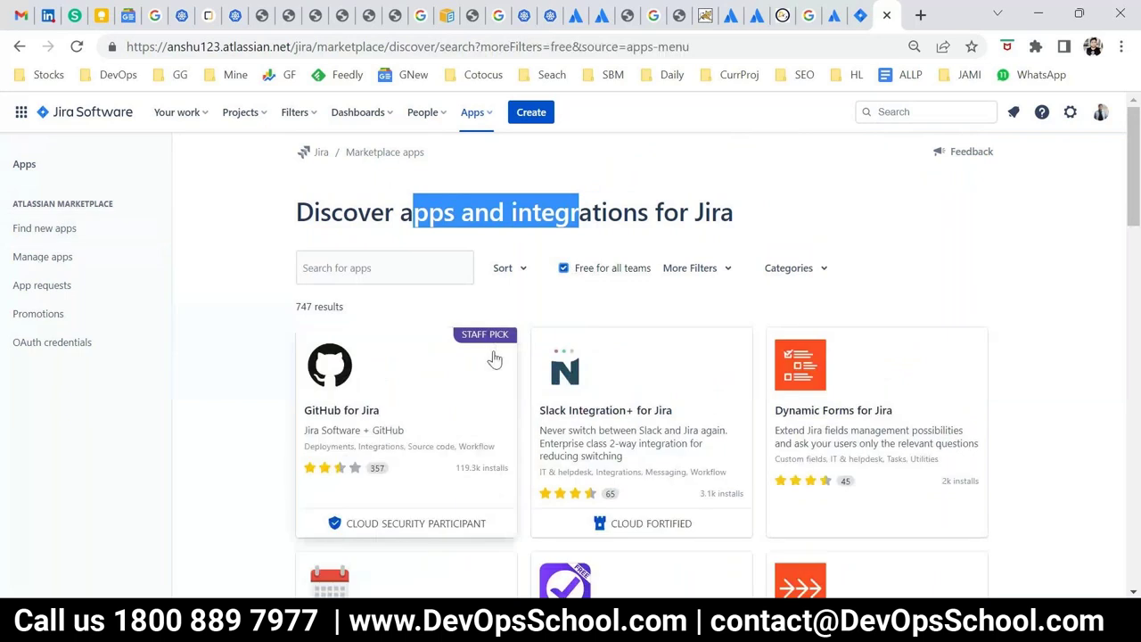
scroll(510, 412, "down", 8)
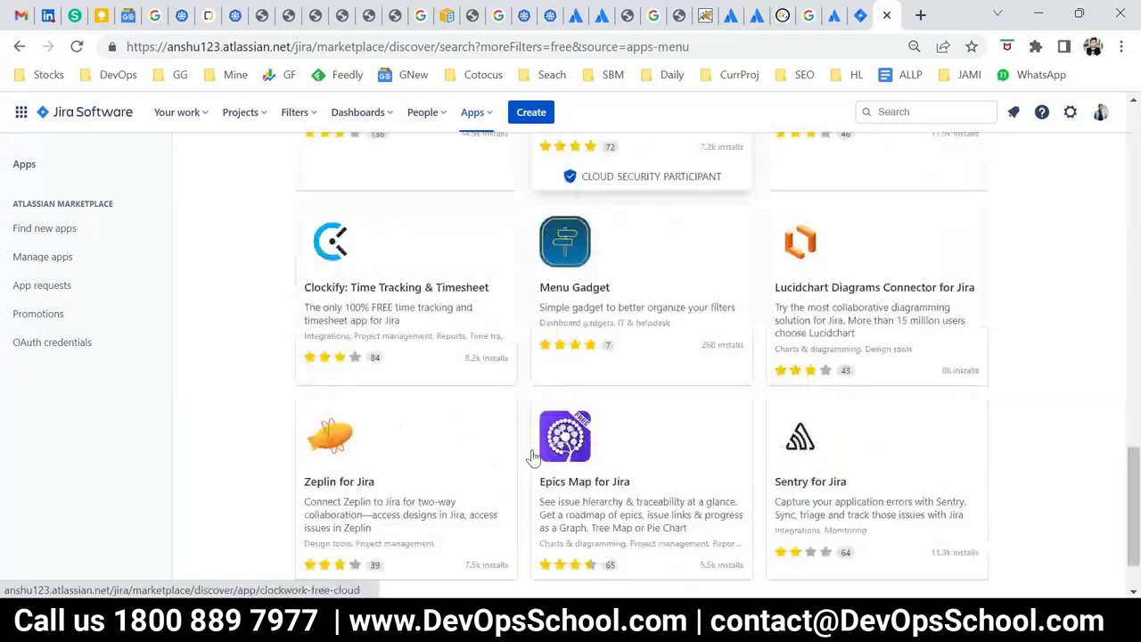
scroll(533, 456, "up", 8)
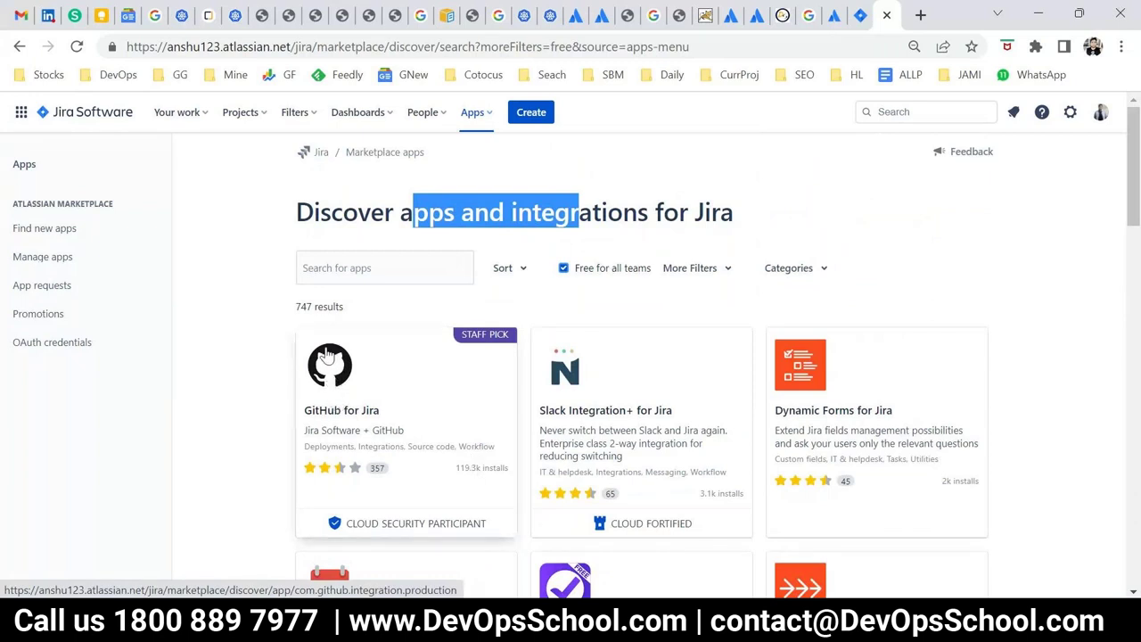
Step: Open the GitHub for Jira app's details and review its overview
left_click(374, 479)
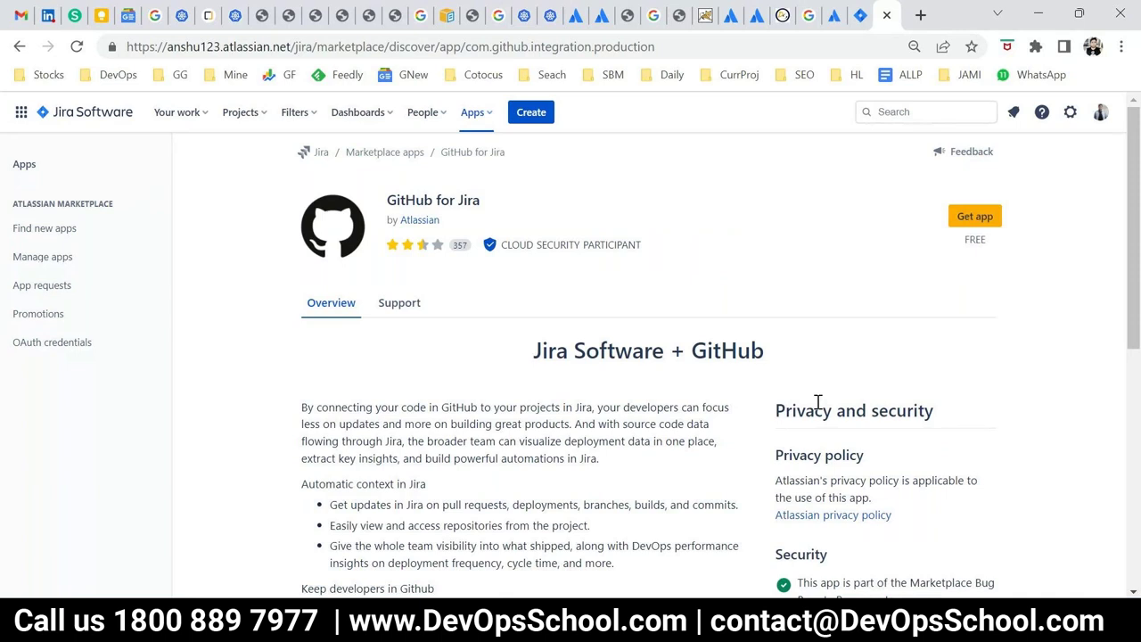
scroll(818, 401, "down", 4)
scroll(823, 438, "up", 2)
scroll(838, 394, "up", 2)
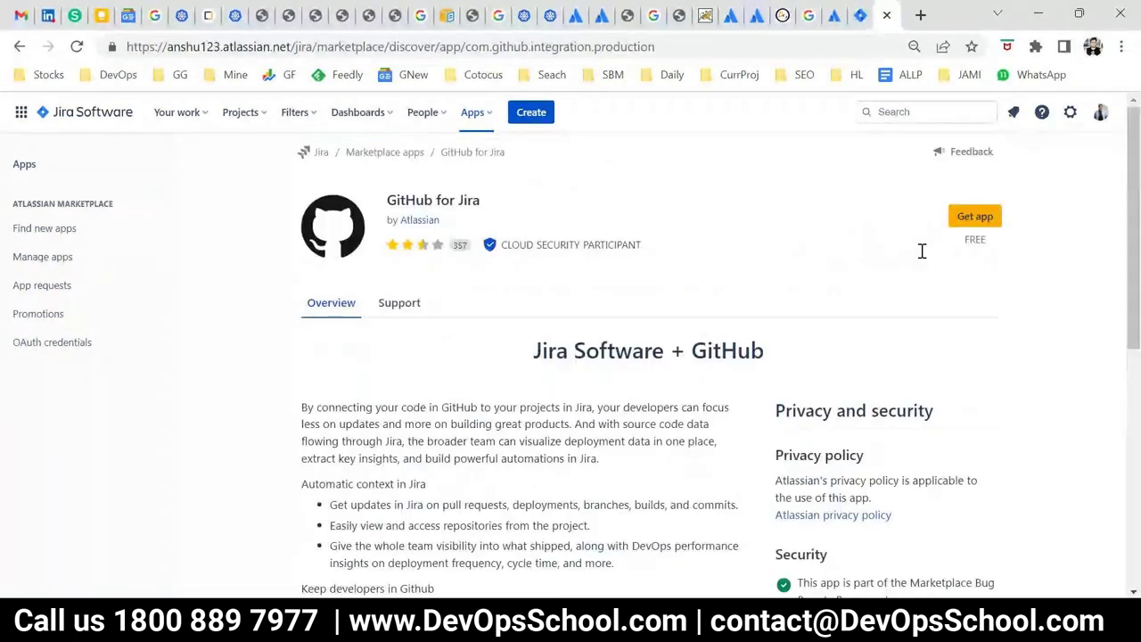
Step: Install the free GitHub for Jira app on the site
left_click(975, 216)
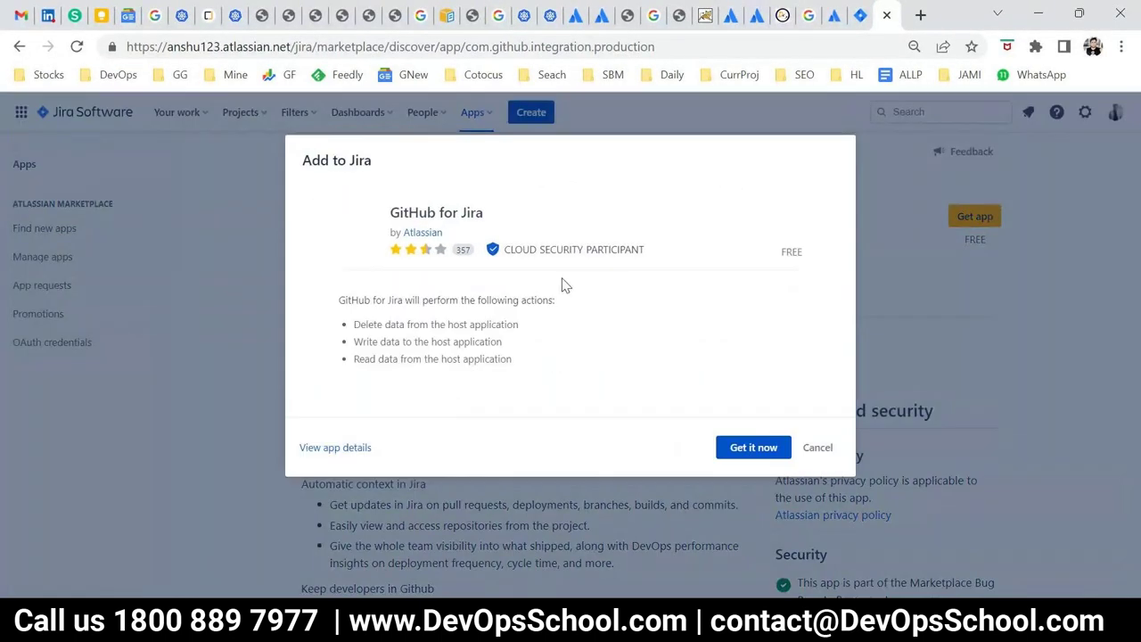
left_click(749, 447)
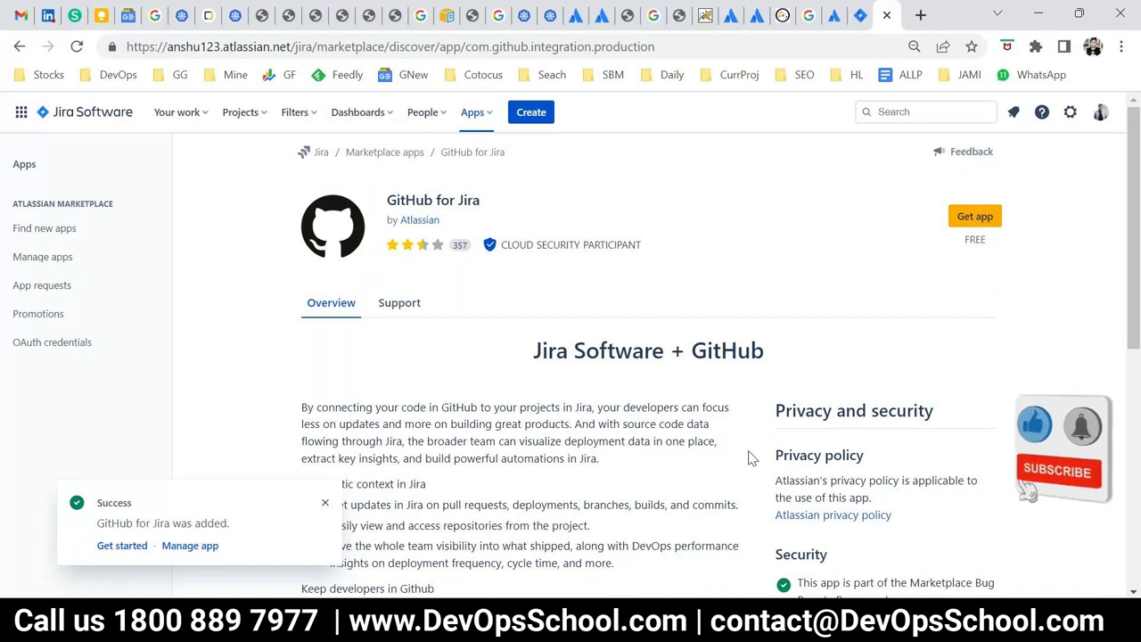
left_click_drag(128, 524, 210, 523)
Step: Open the management page of the newly added GitHub for Jira app and review its details and documentation links
left_click(122, 544)
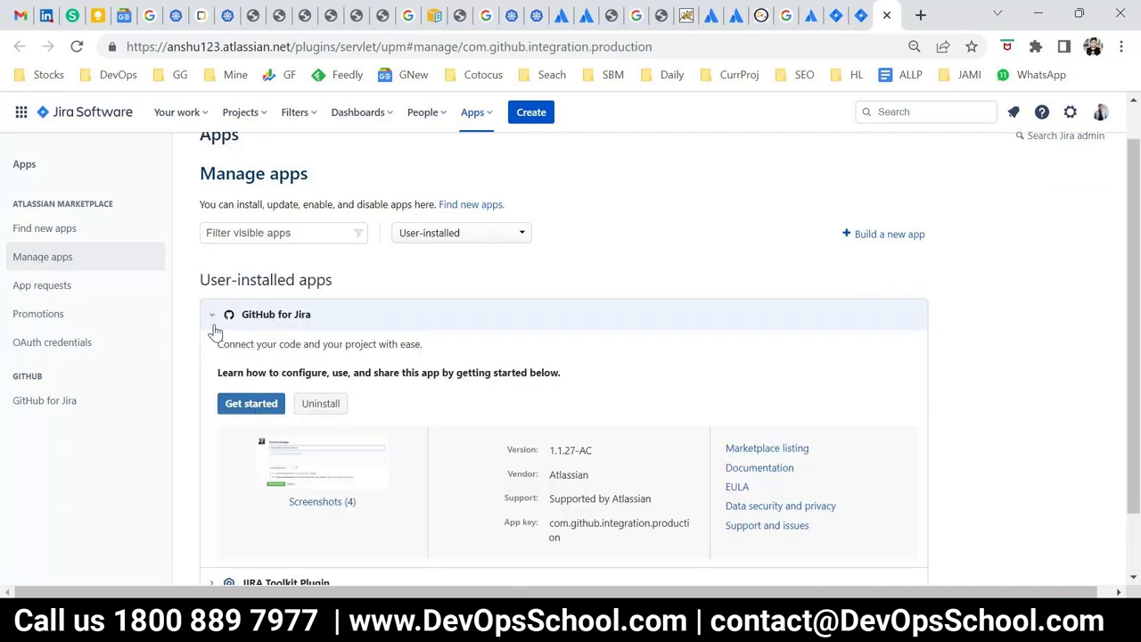
scroll(265, 383, "down", 2)
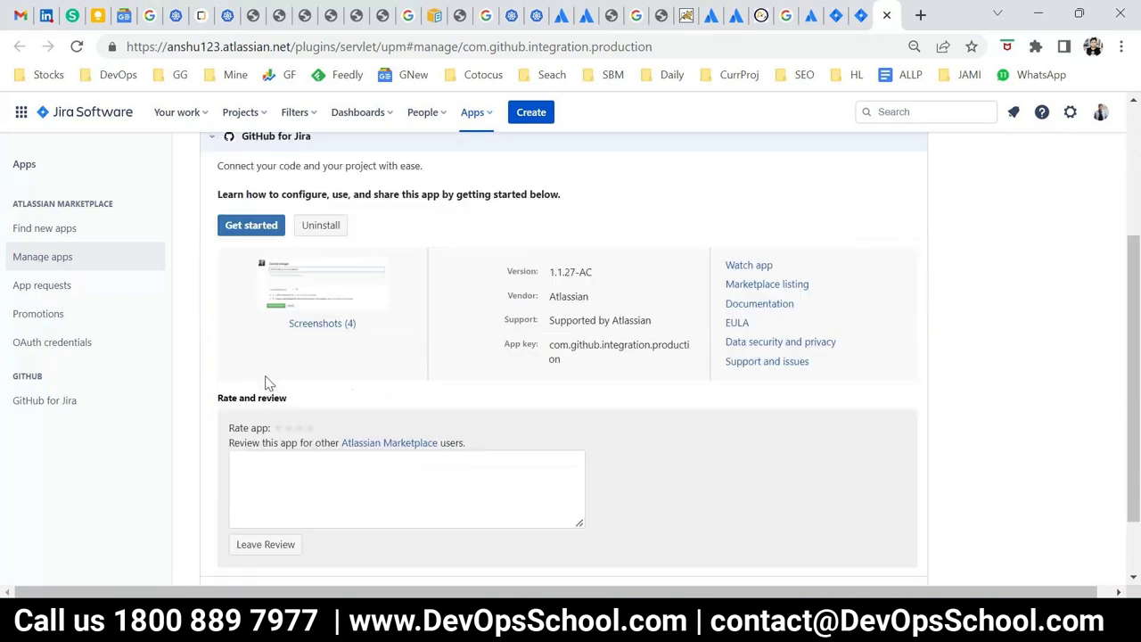
left_click_drag(805, 313, 724, 304)
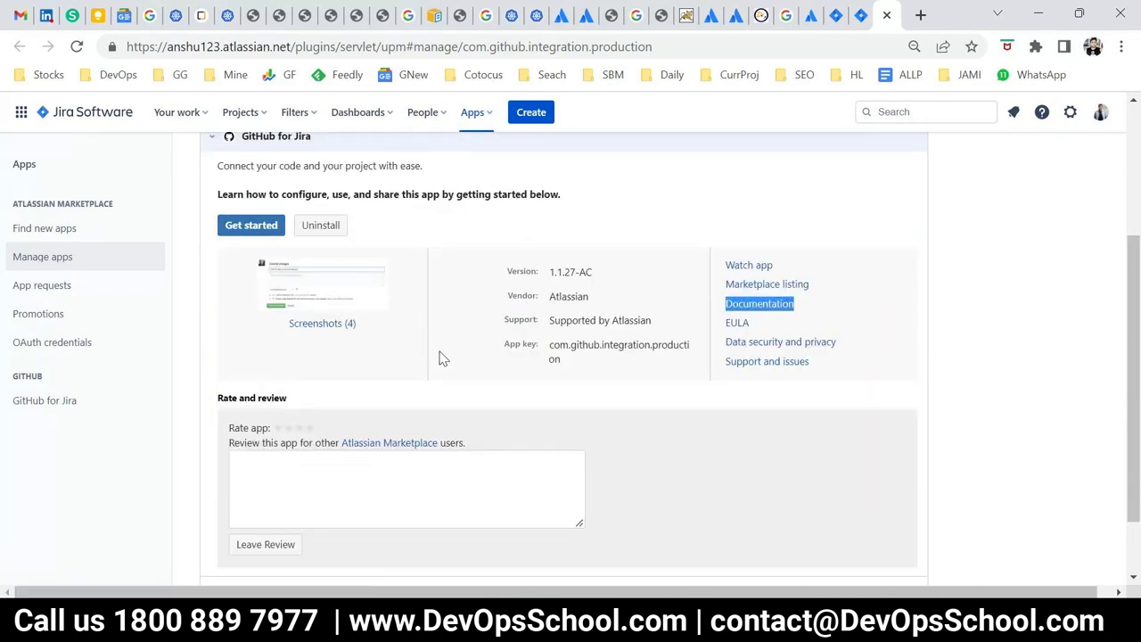
scroll(434, 382, "up", 2)
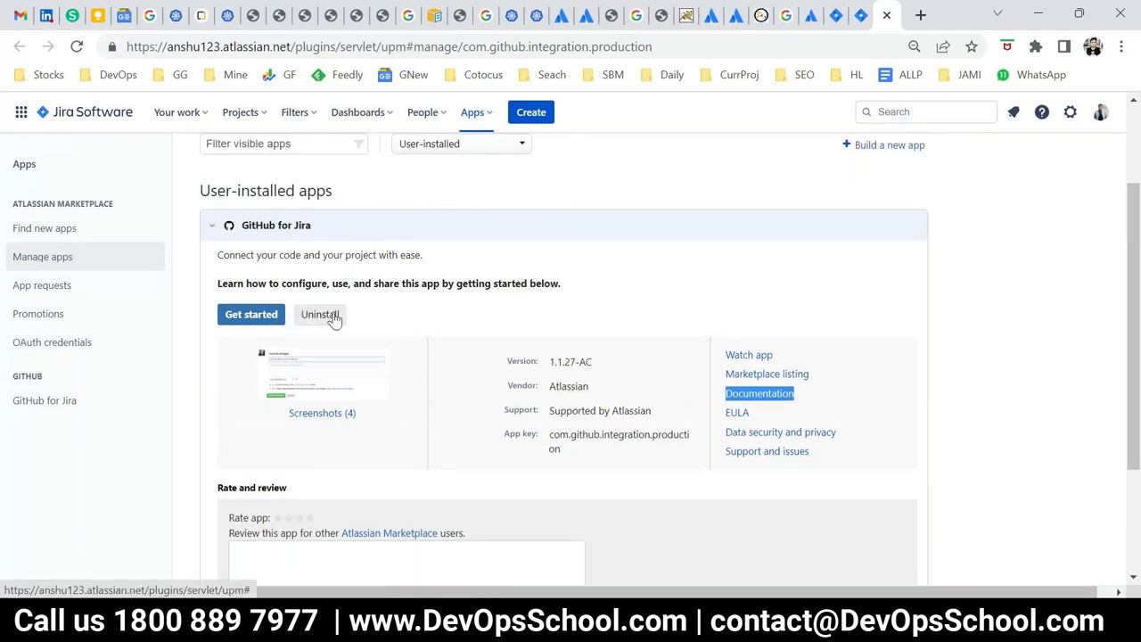
scroll(506, 381, "up", 1)
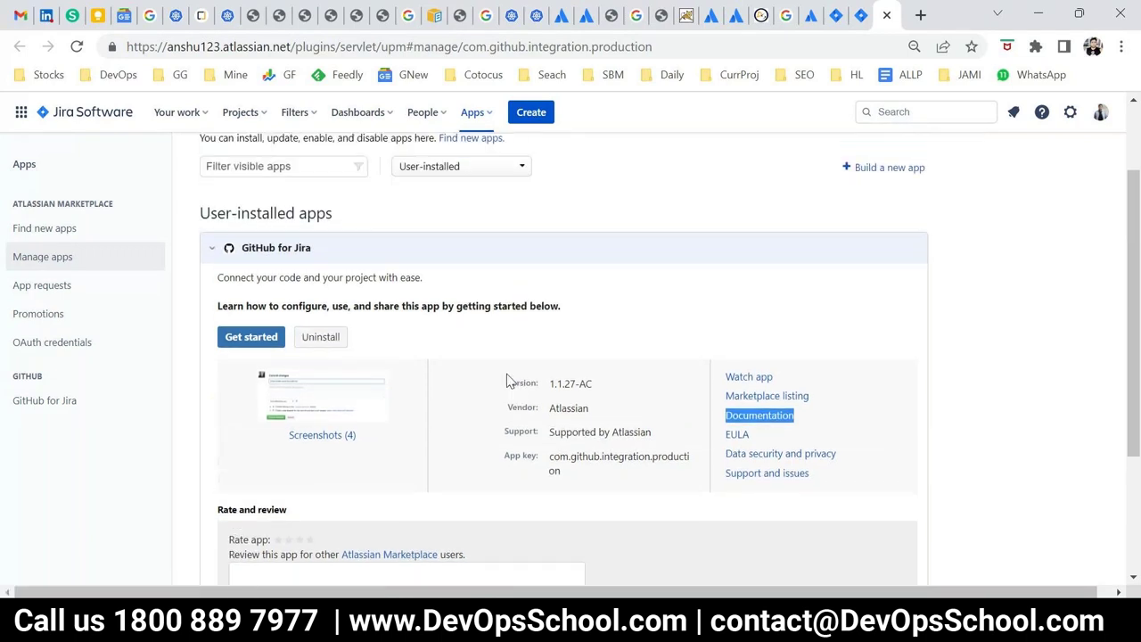
scroll(507, 381, "up", 2)
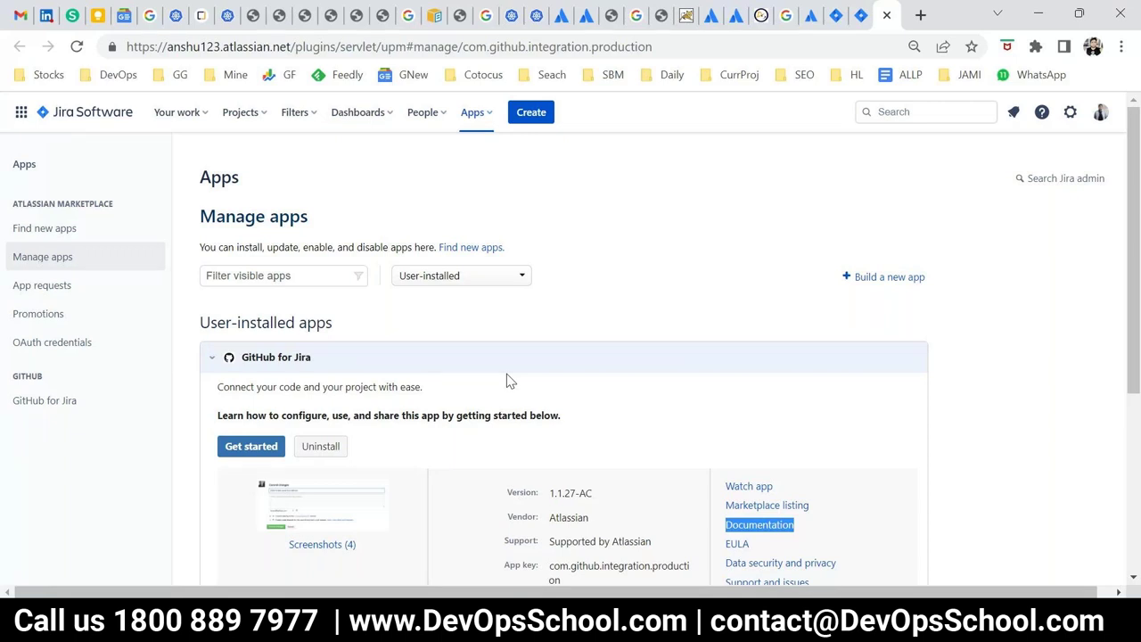
Step: Open the site's user management and review the user invitation form and the list of users
left_click(1070, 113)
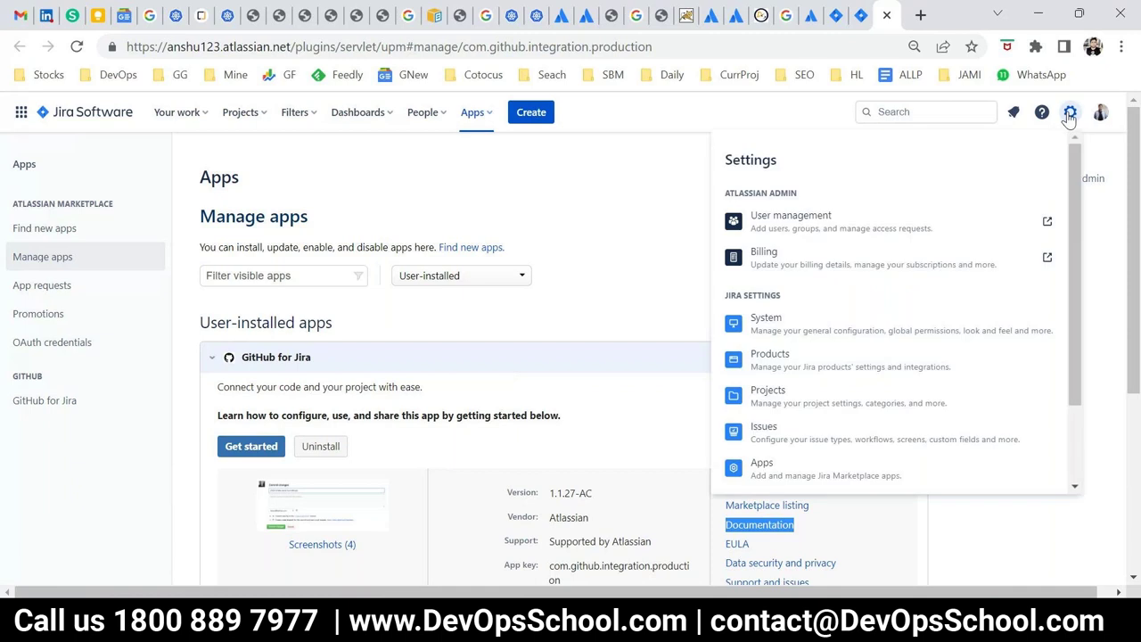
left_click(813, 214)
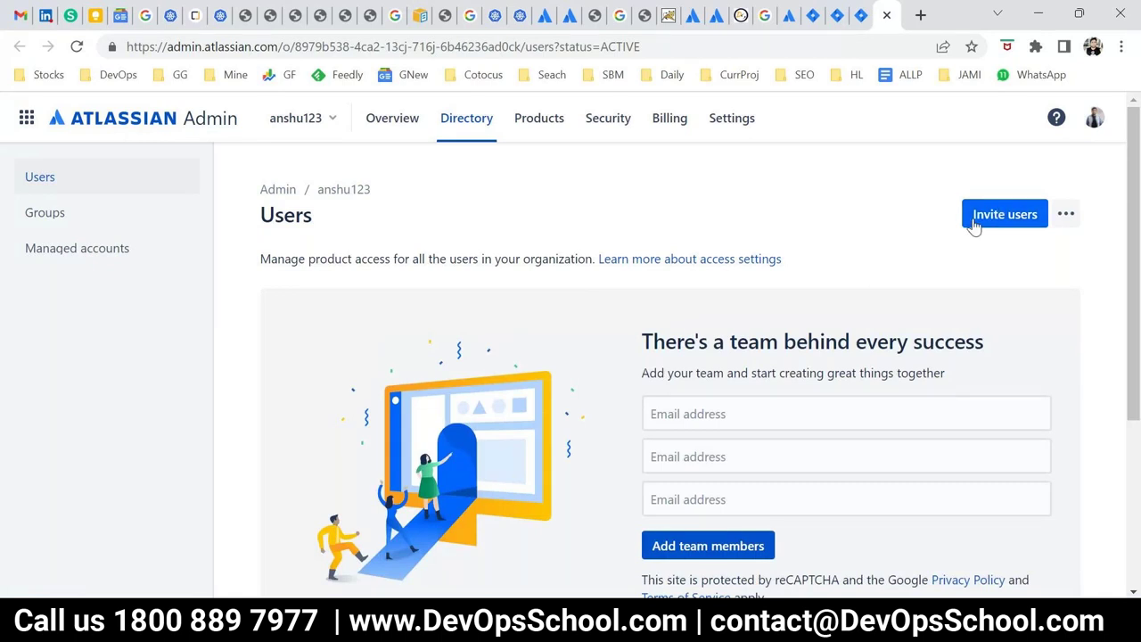
scroll(695, 461, "down", 3)
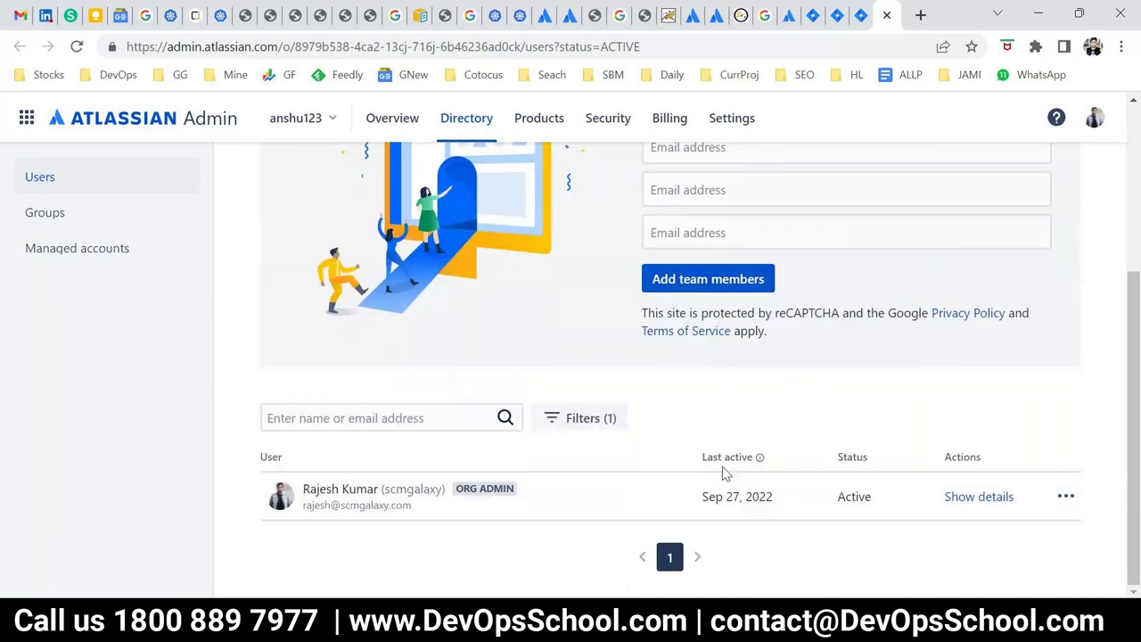
scroll(563, 490, "up", 2)
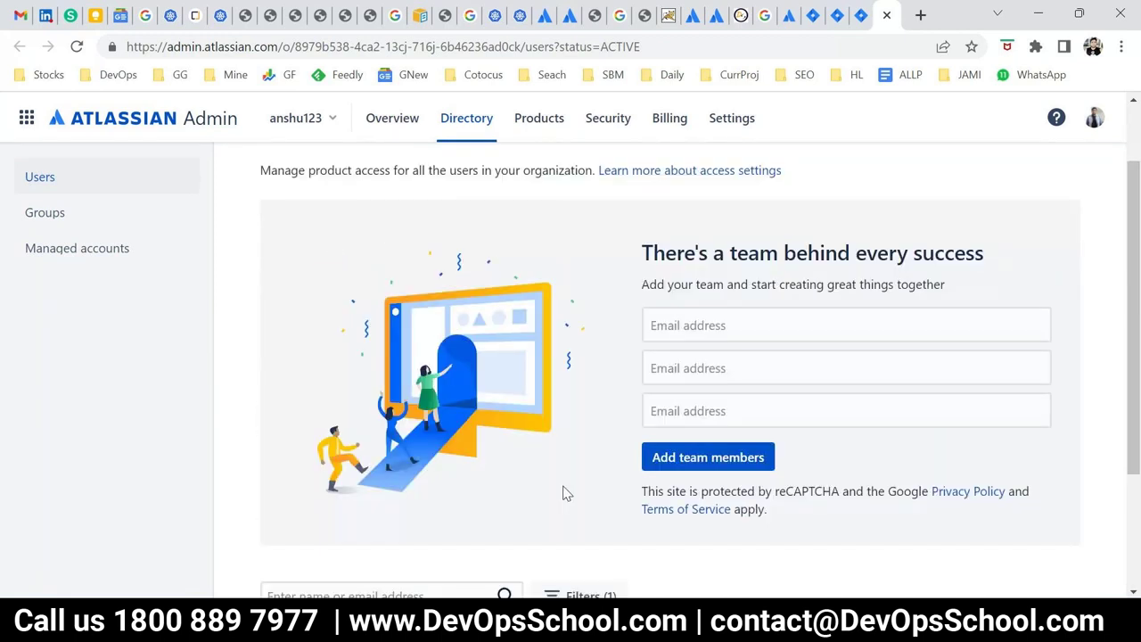
Step: Open the organization's groups and examine their descriptions and the product access of the jira-admins group
left_click(45, 212)
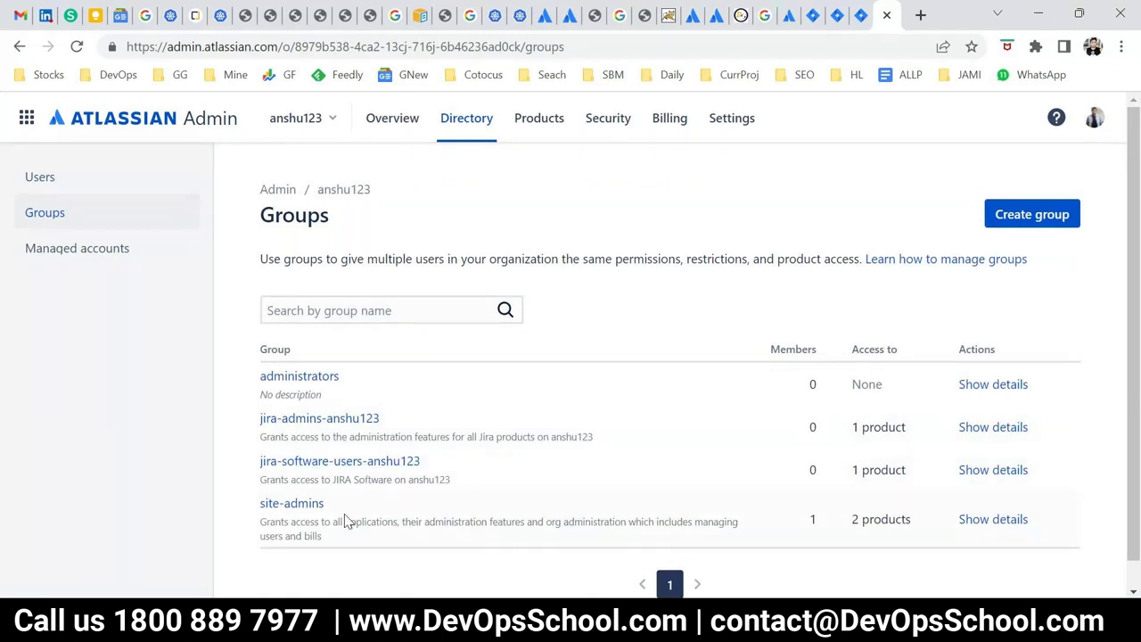
left_click_drag(343, 377, 370, 468)
left_click_drag(863, 427, 895, 427)
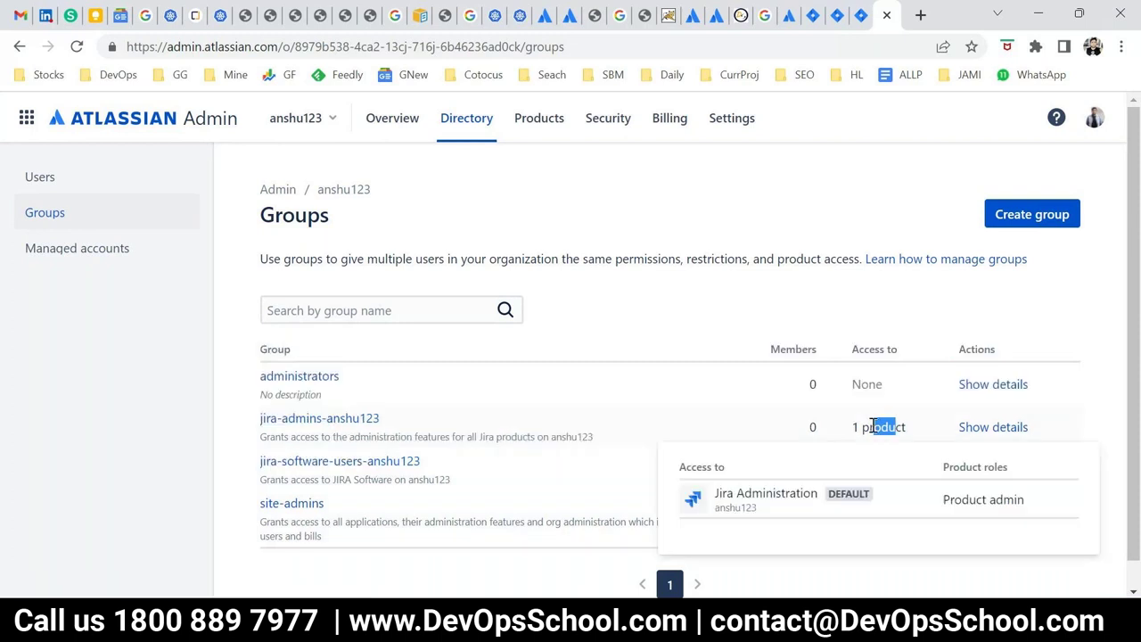
left_click(782, 453)
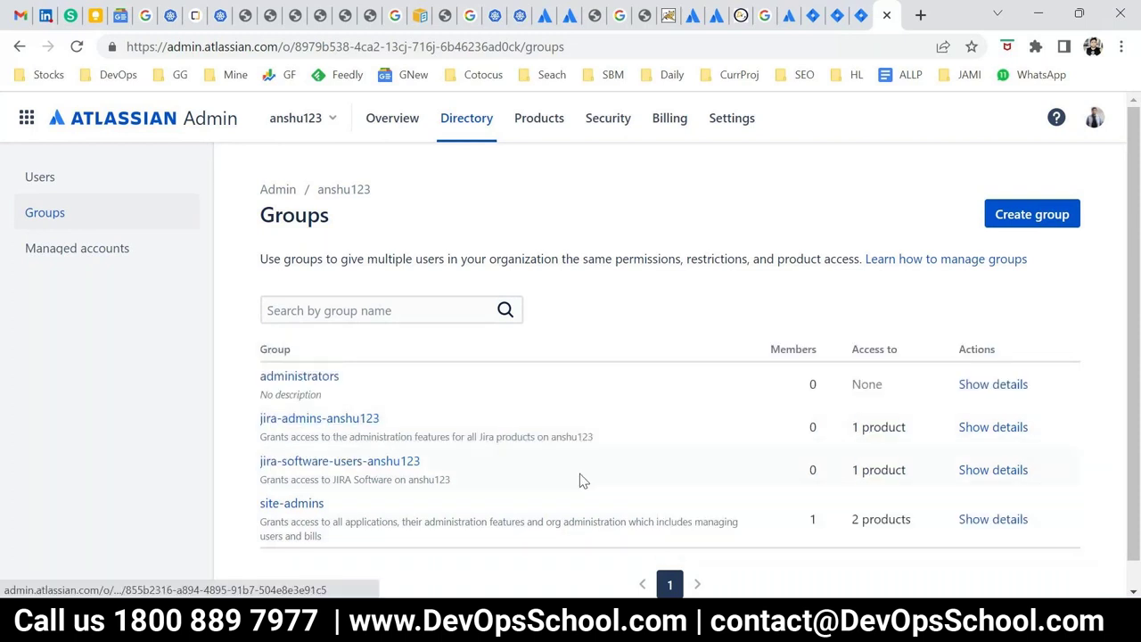
scroll(400, 476, "down", 1)
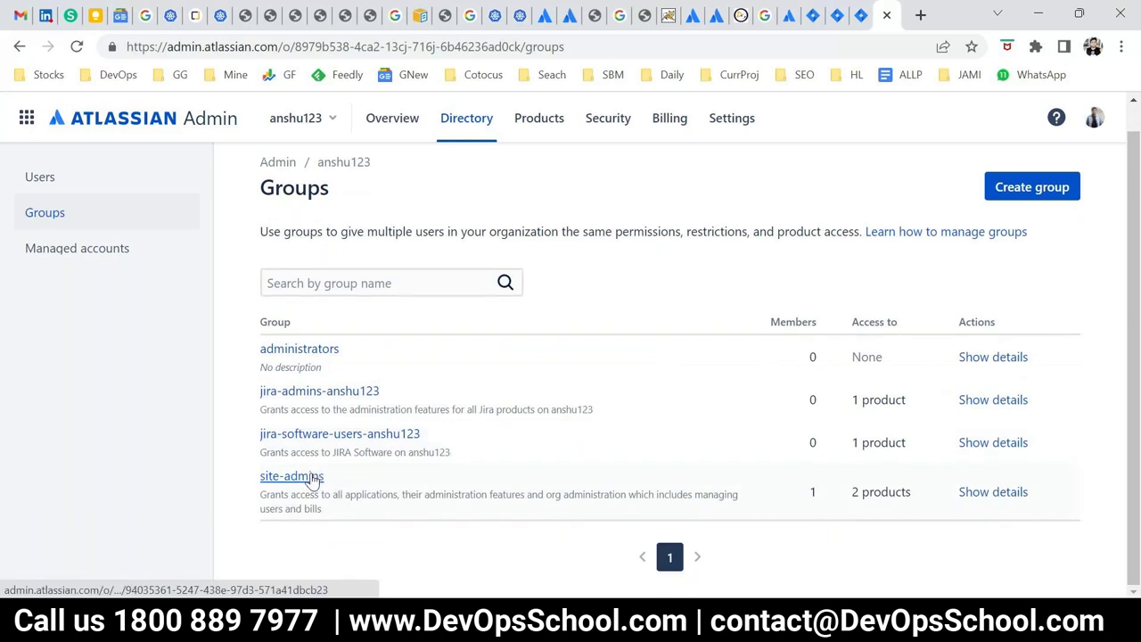
Step: Create a group named test without members or a description
left_click(1016, 191)
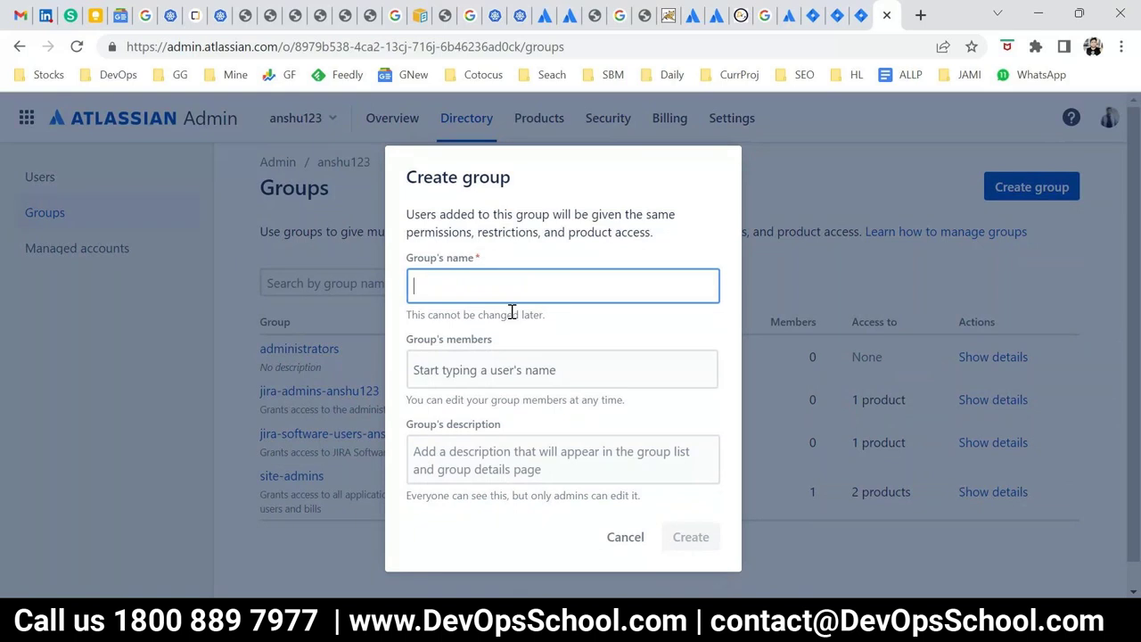
type("test")
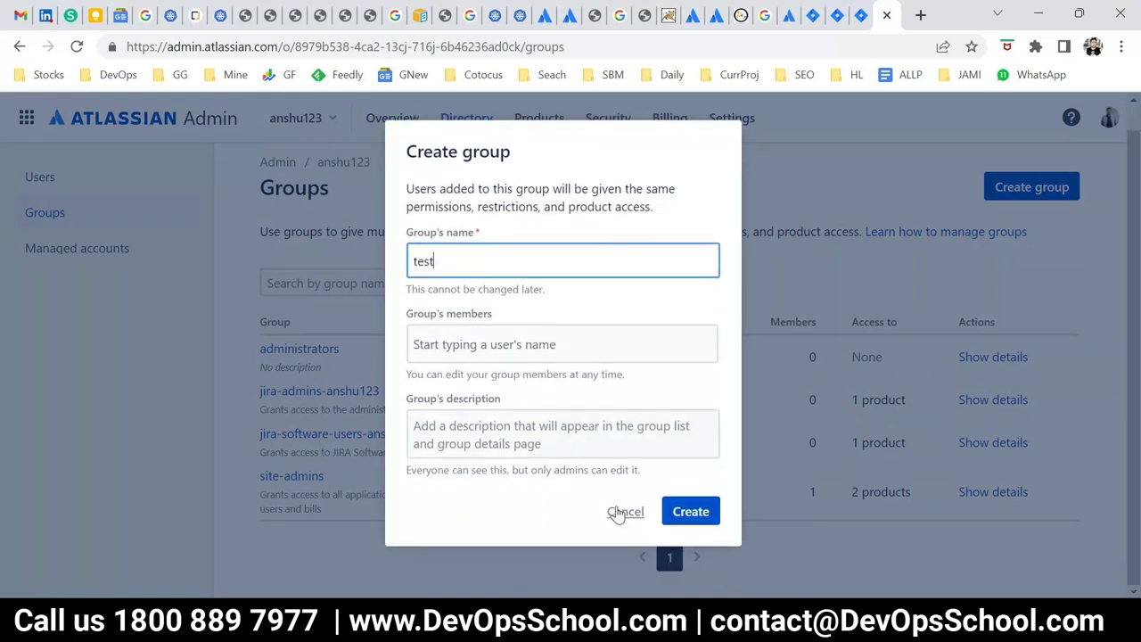
left_click(688, 514)
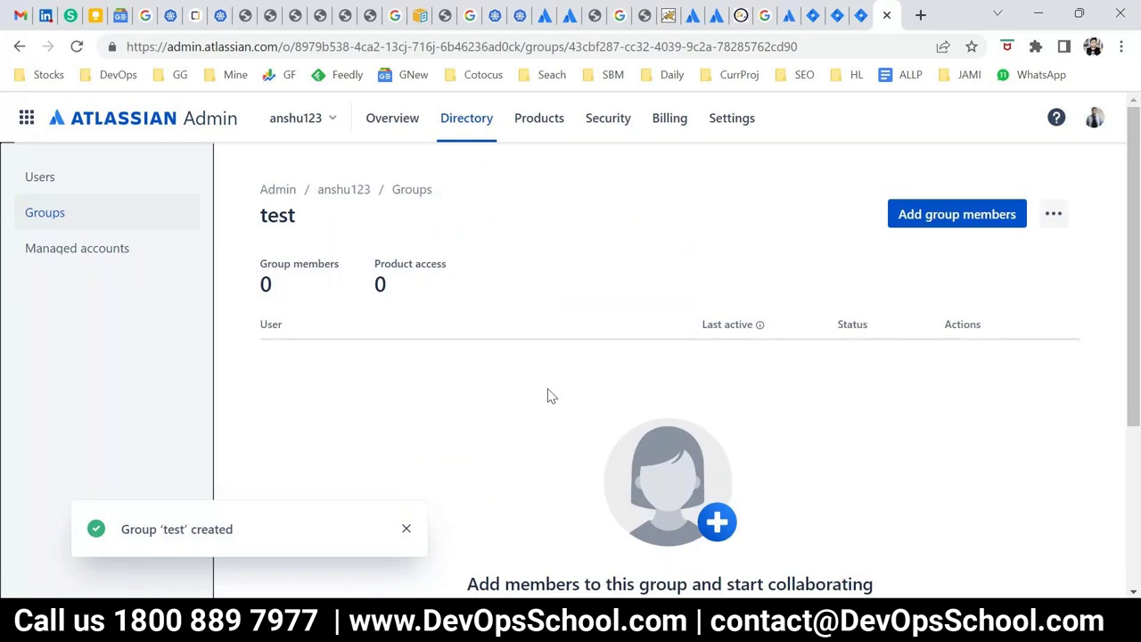
Step: Try to add members to the test group
left_click(944, 228)
left_click(683, 285)
left_click(687, 321)
left_click(612, 325)
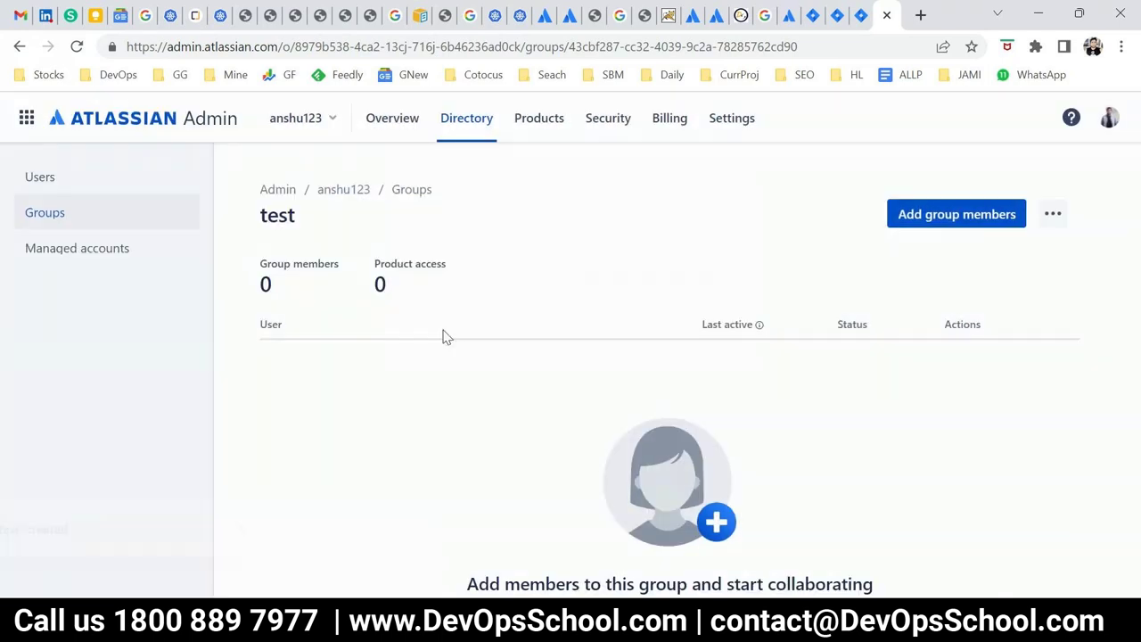
Step: Return to the organization's list of groups
left_click(101, 221)
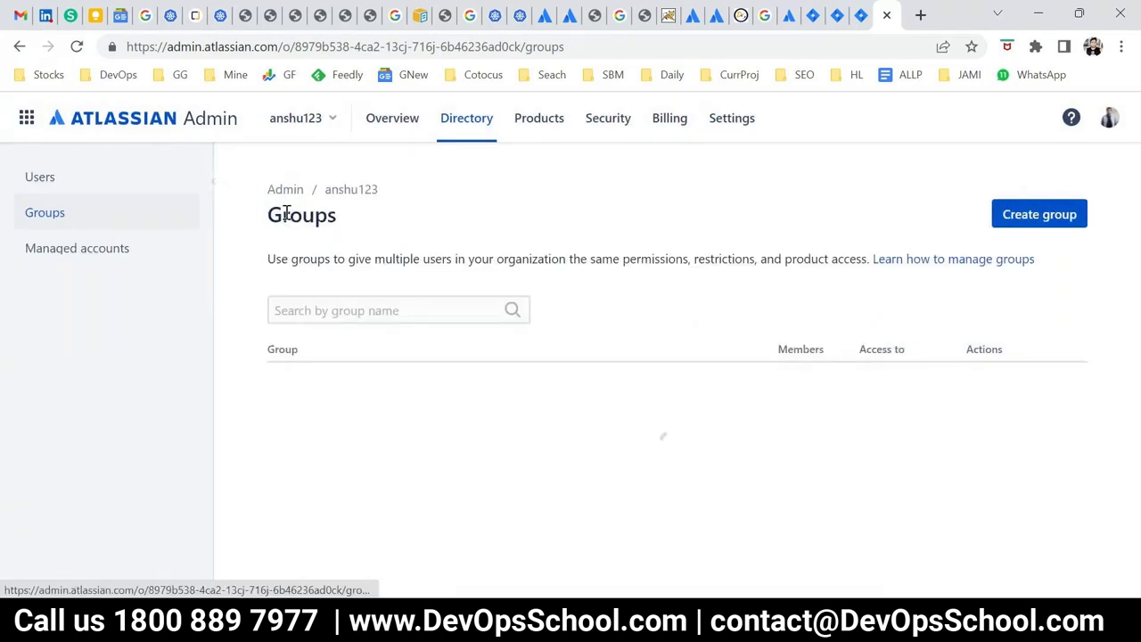
left_click(77, 185)
left_click(74, 212)
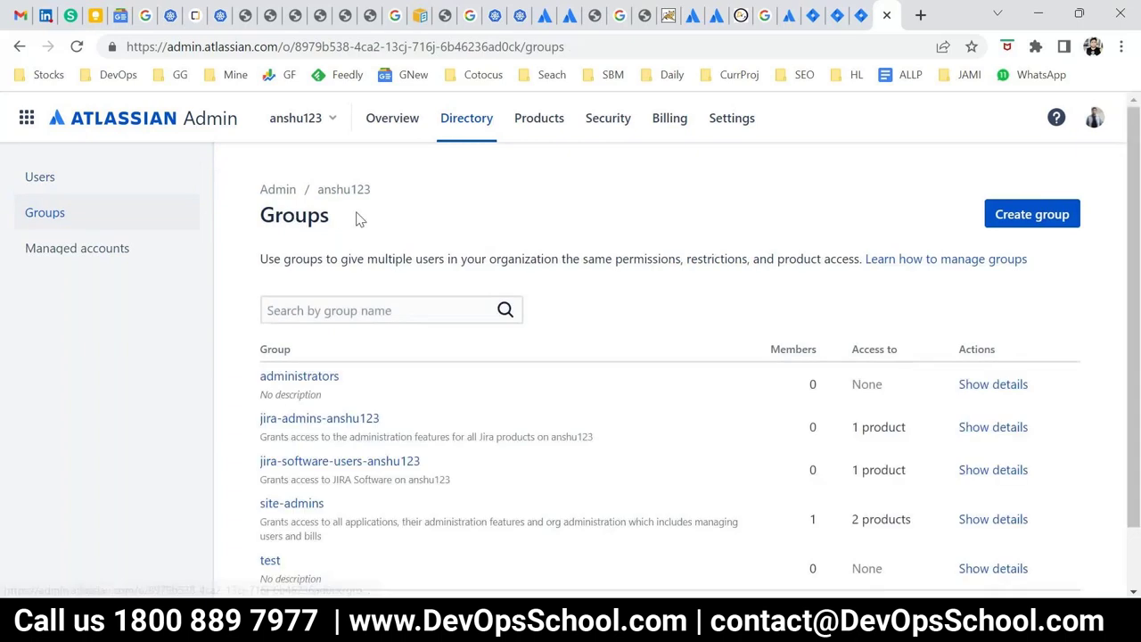
Step: Switch to the DevOpsSchool project settings, examine its access settings and the form for adding people, and dismiss the form
left_click(812, 15)
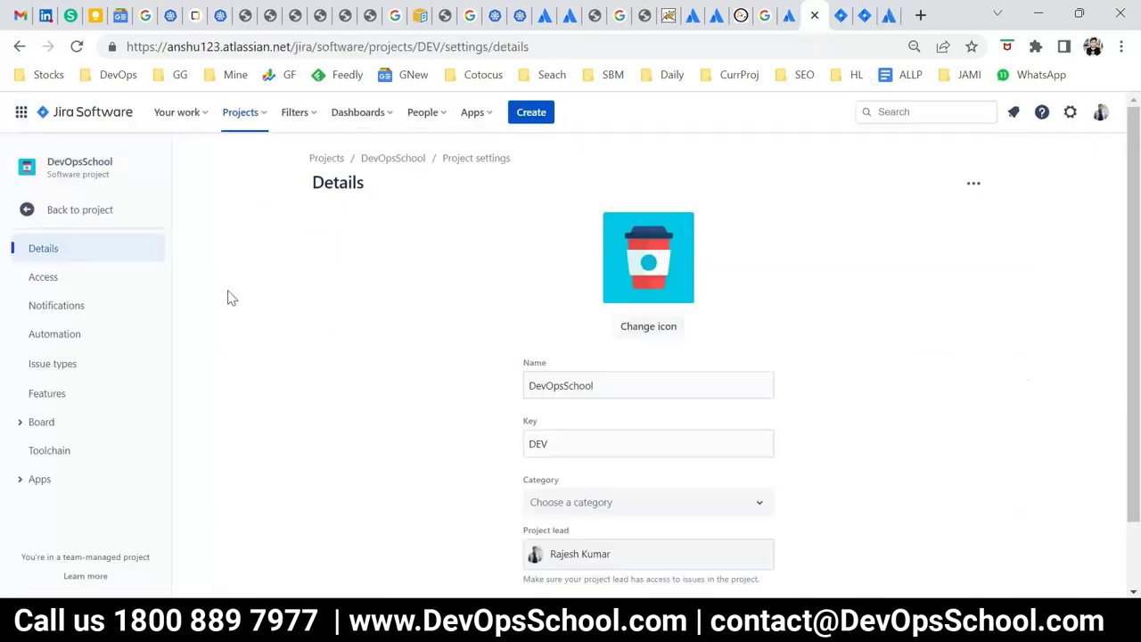
left_click(66, 278)
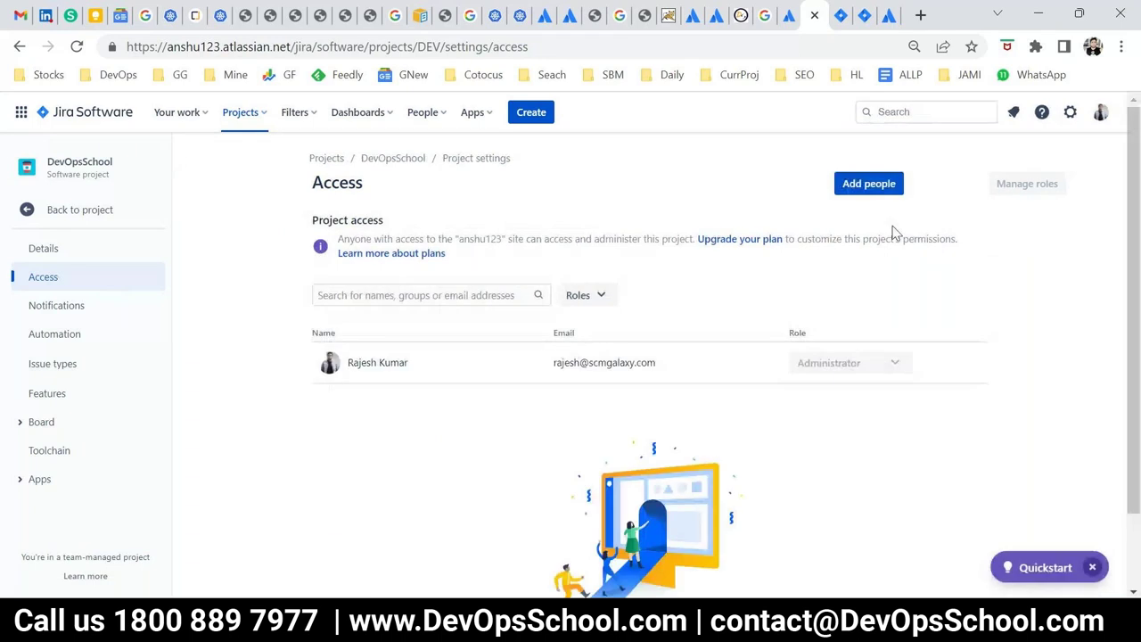
left_click(859, 186)
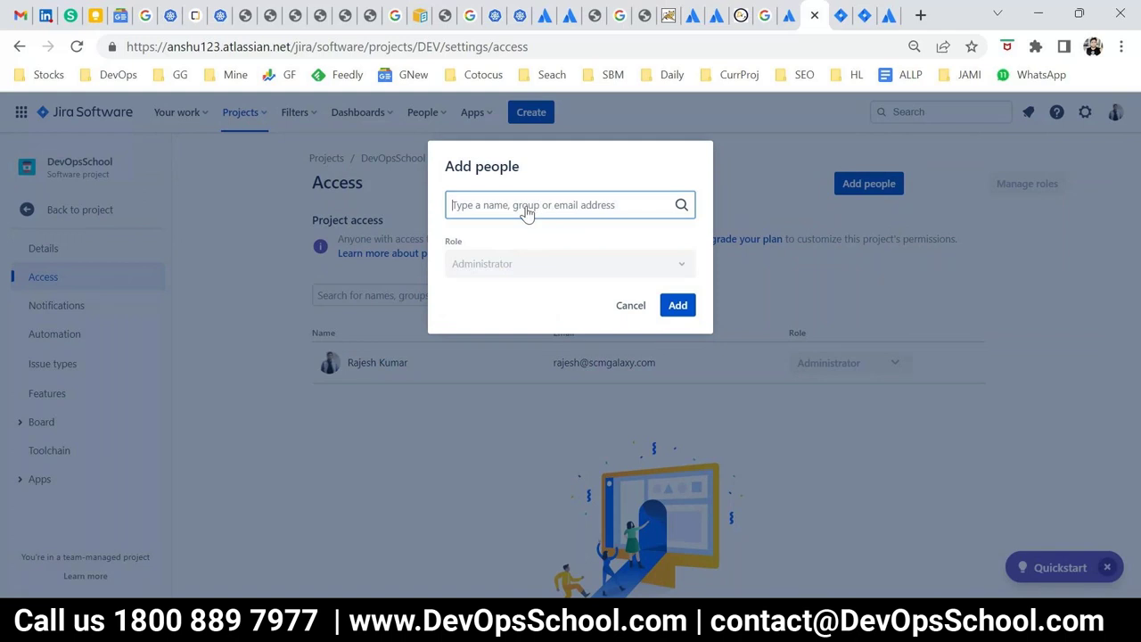
left_click(499, 263)
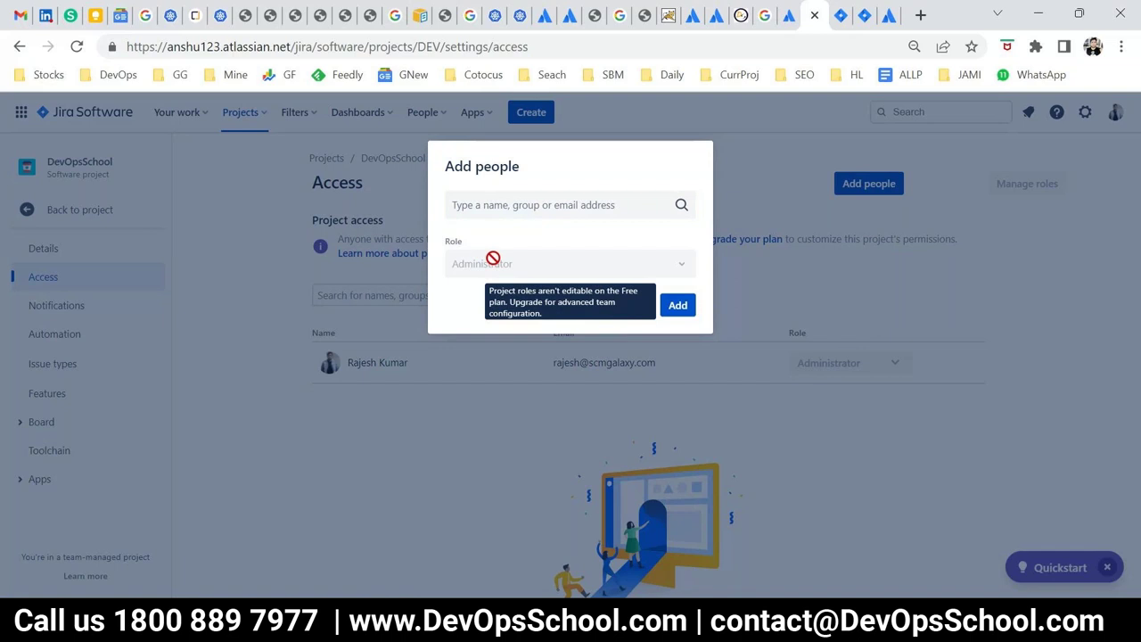
left_click(455, 390)
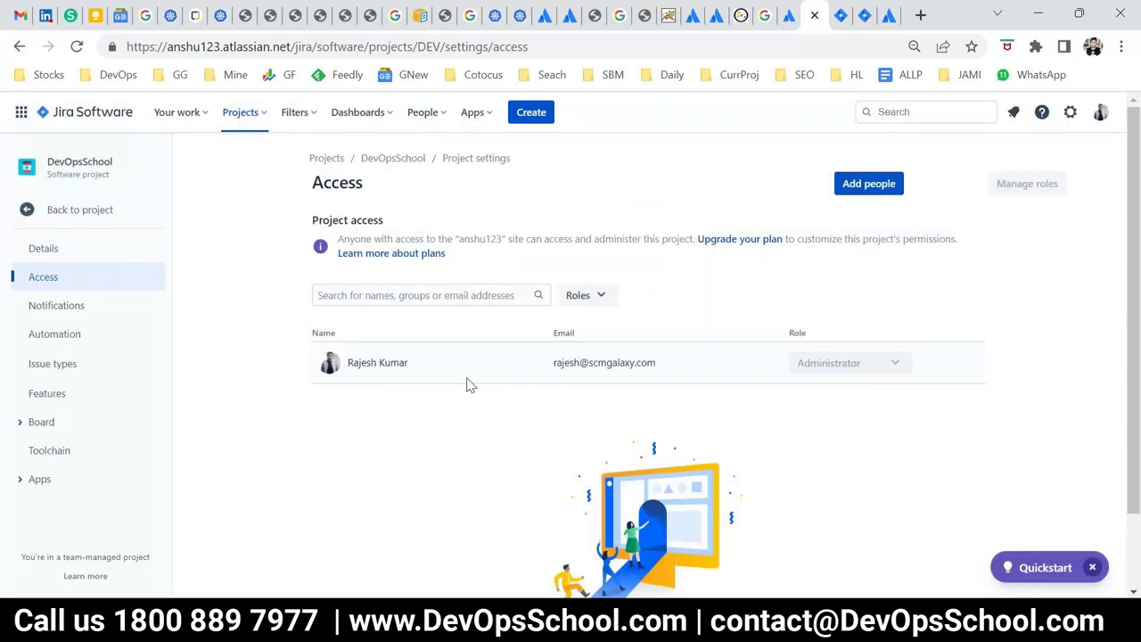
Step: Look over the people and teams options, and open the list of all dashboards
left_click(421, 114)
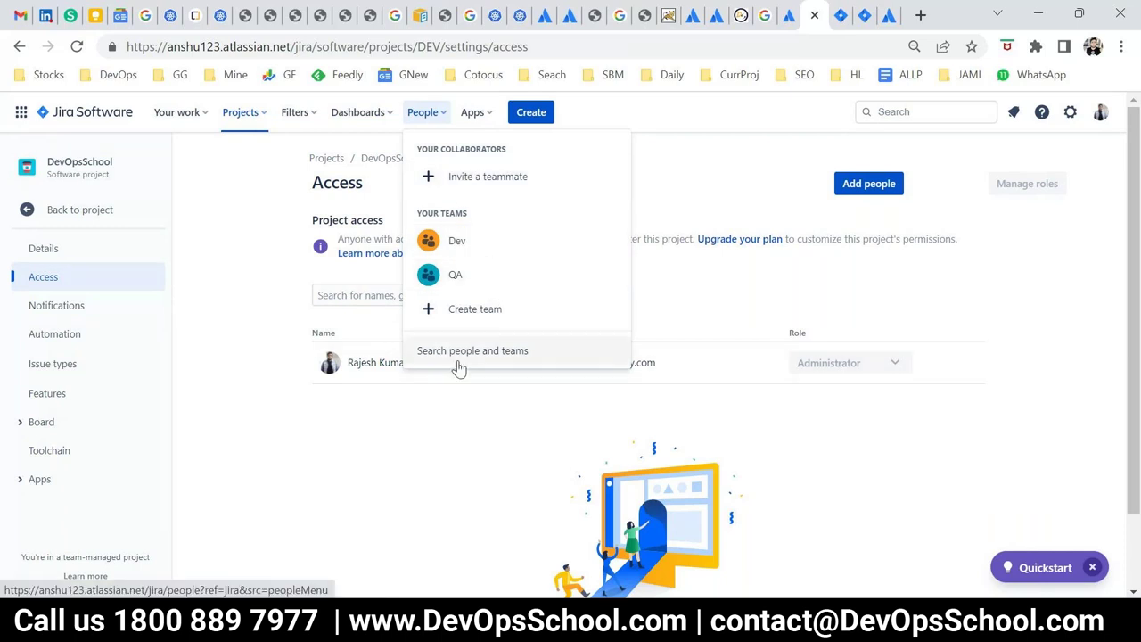
left_click(371, 125)
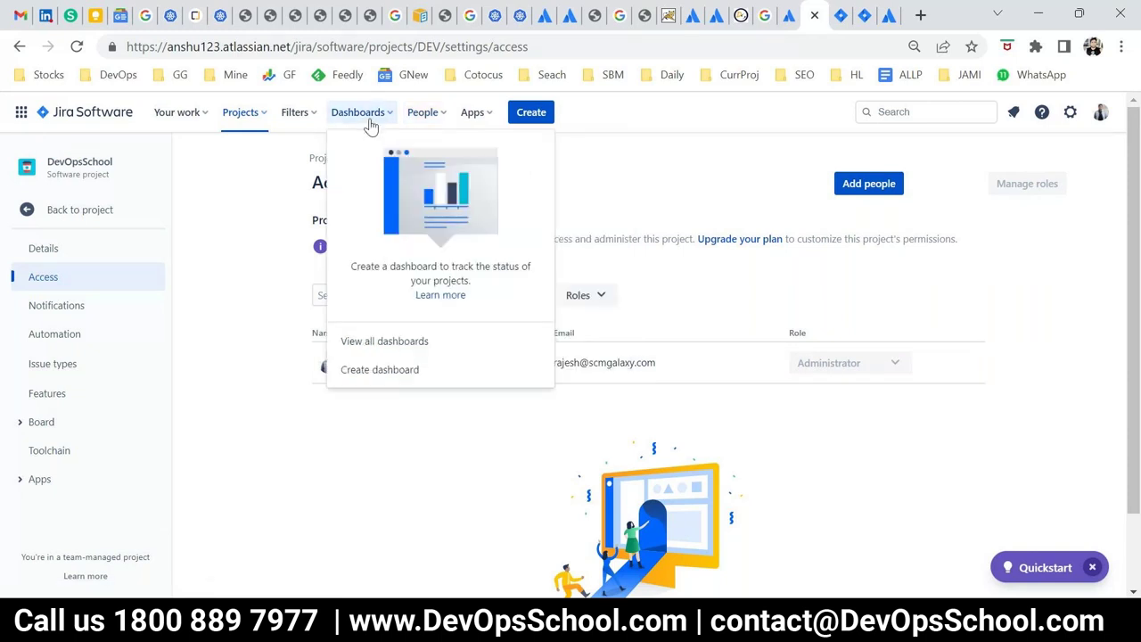
left_click(390, 344)
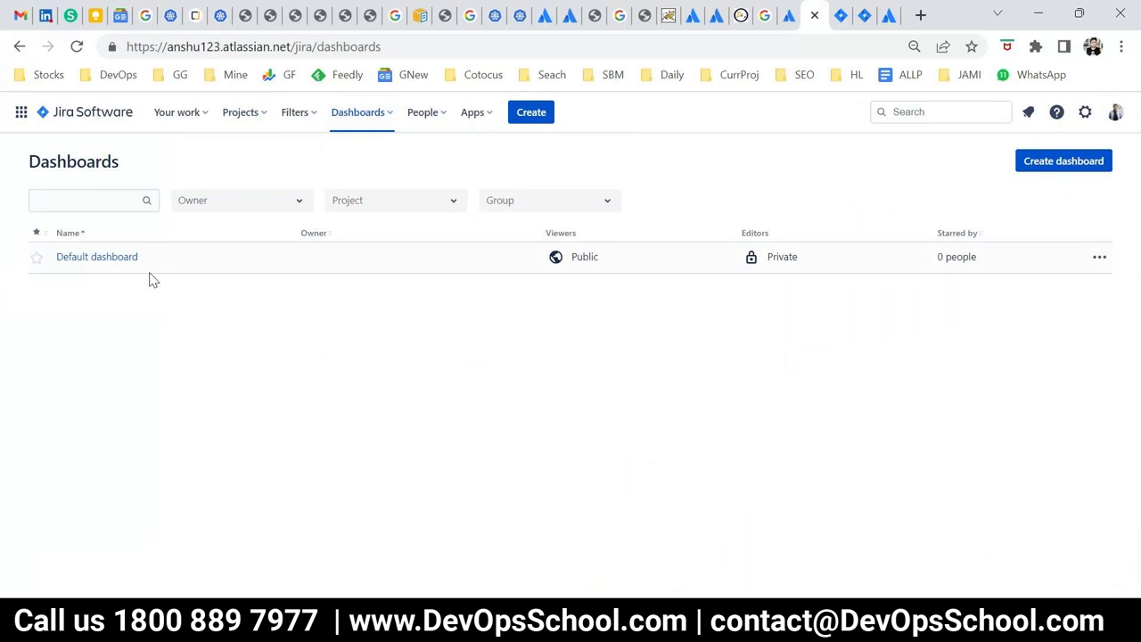
left_click_drag(176, 257, 36, 263)
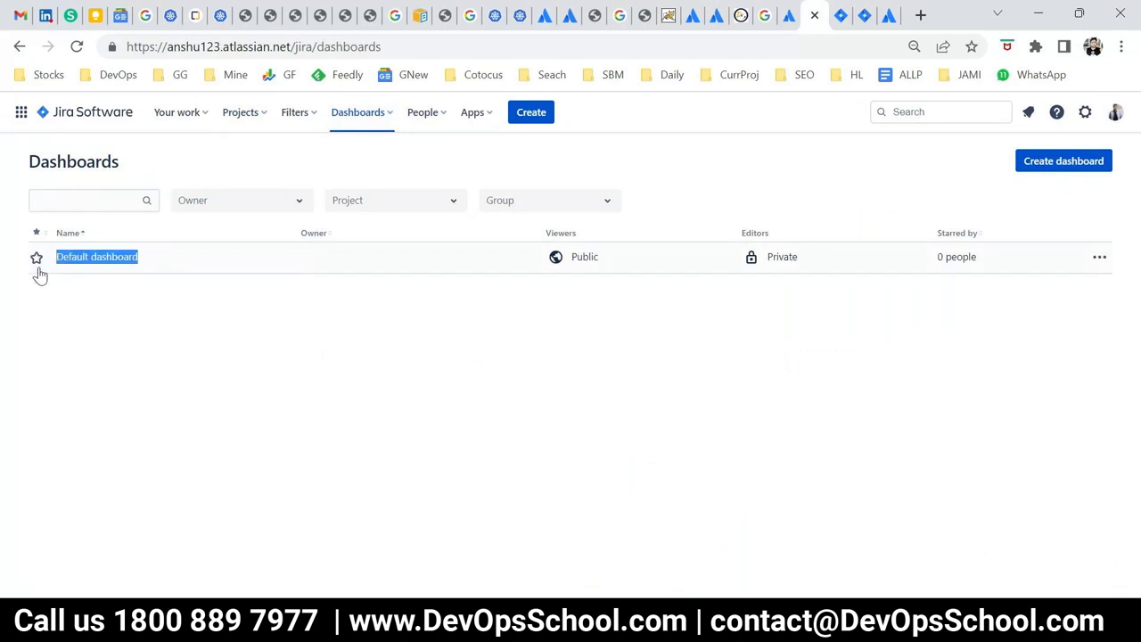
left_click(298, 398)
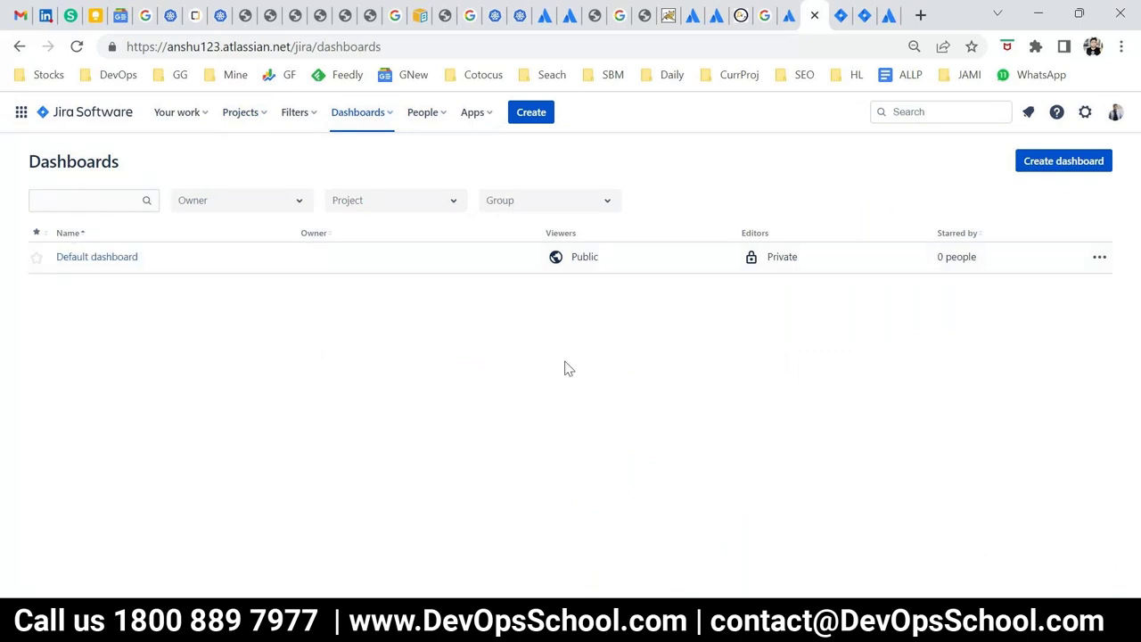
Step: Create a dashboard named with the owner's first name, choosing the Jan152023 project for its viewers, and save it
left_click(1050, 161)
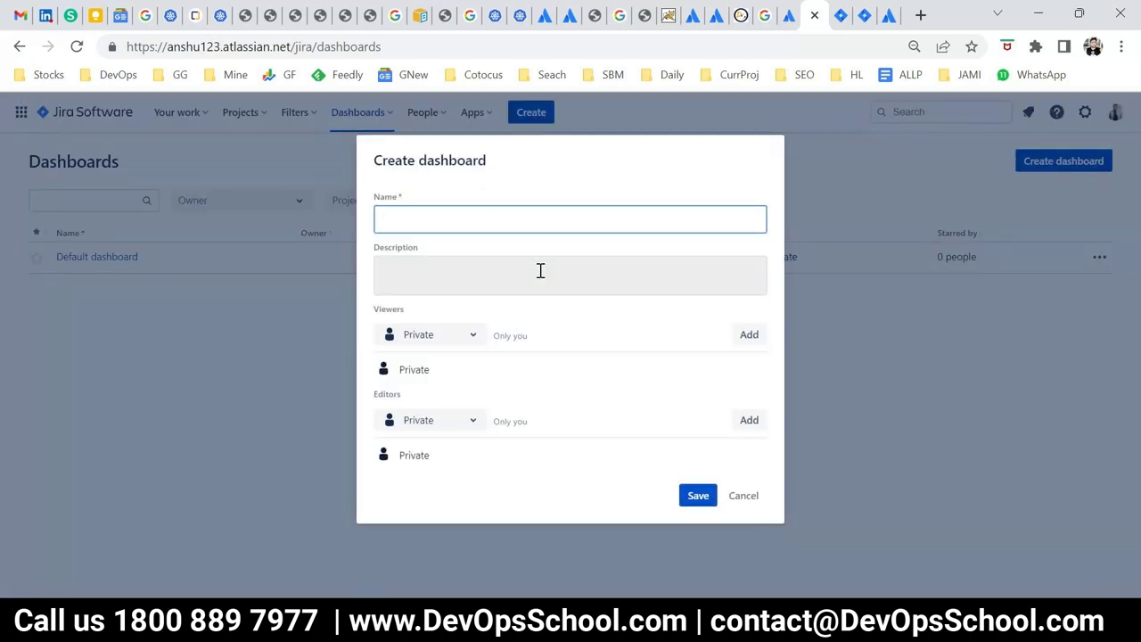
type("Rajesh")
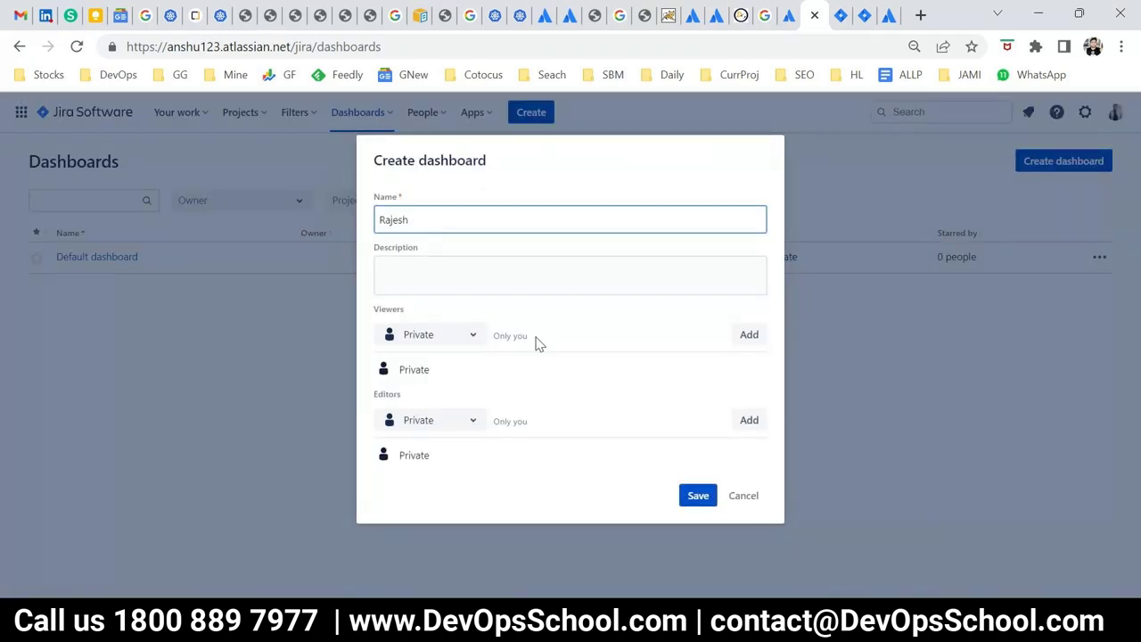
left_click(439, 337)
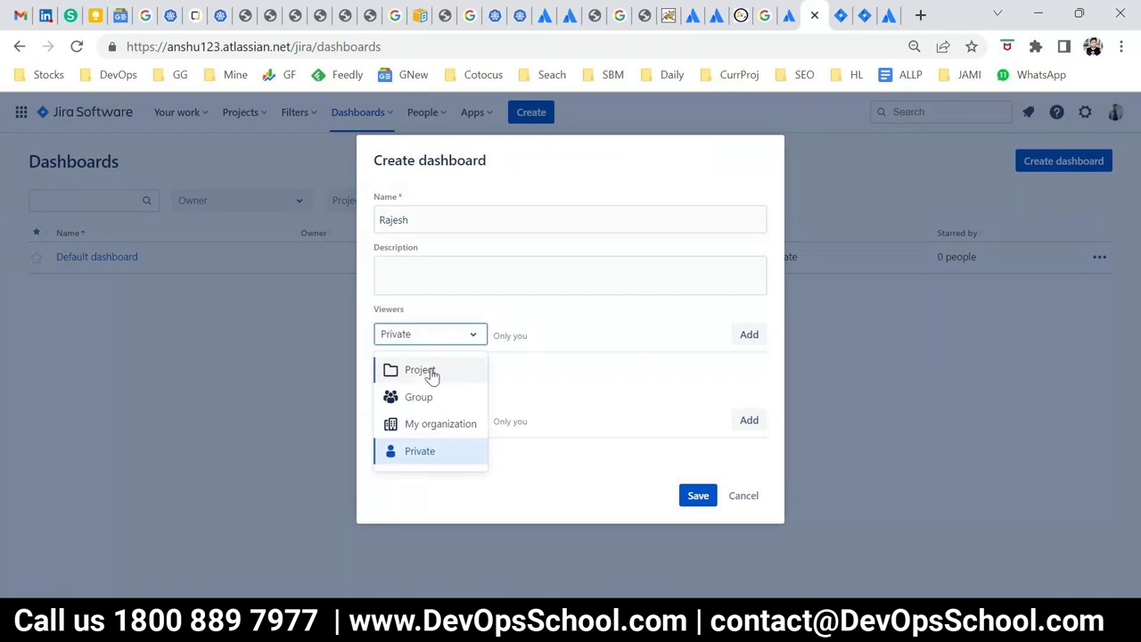
left_click(420, 370)
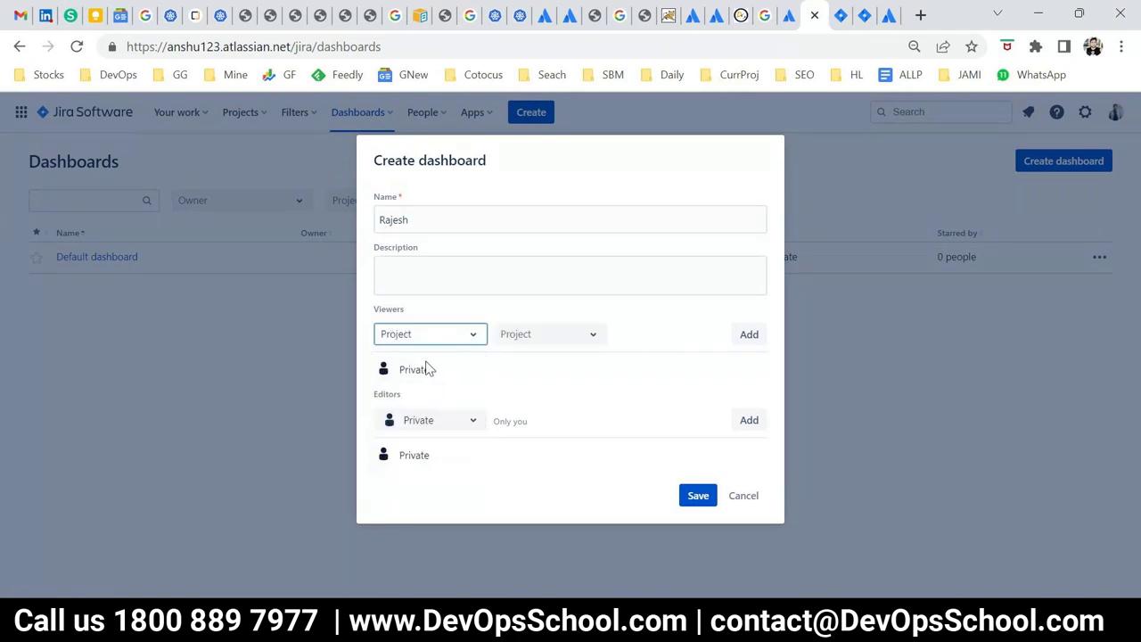
left_click(563, 337)
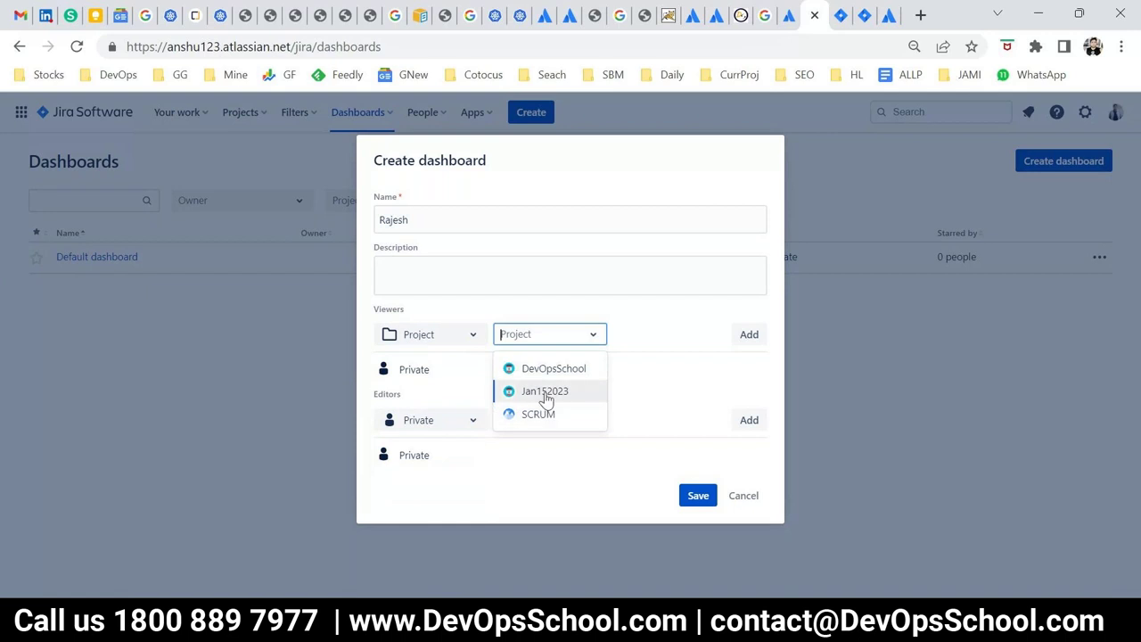
left_click(545, 391)
left_click_drag(389, 396, 484, 428)
left_click(701, 494)
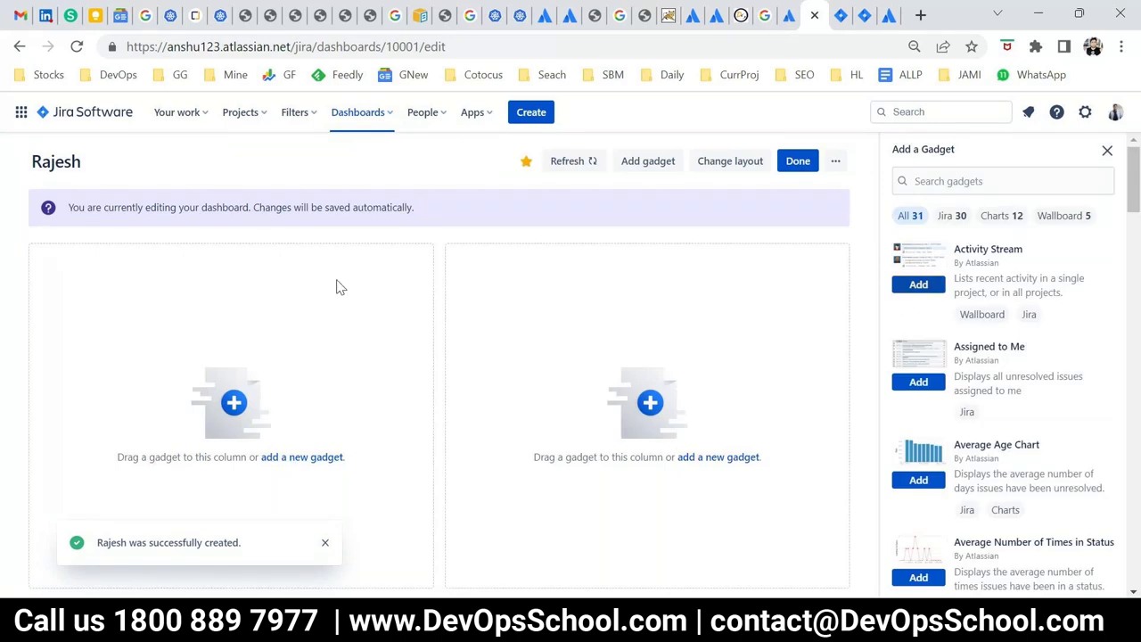
Step: Add the Activity Stream, Assigned to Me and Average Age Chart gadgets to the dashboard and finish editing
left_click(919, 286)
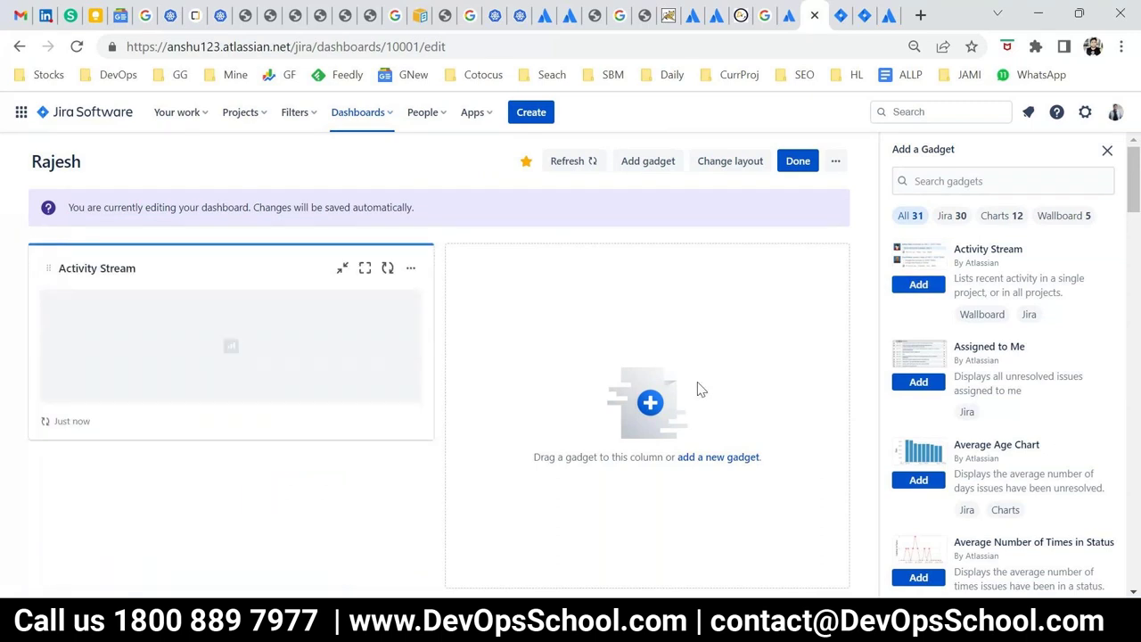
left_click(920, 381)
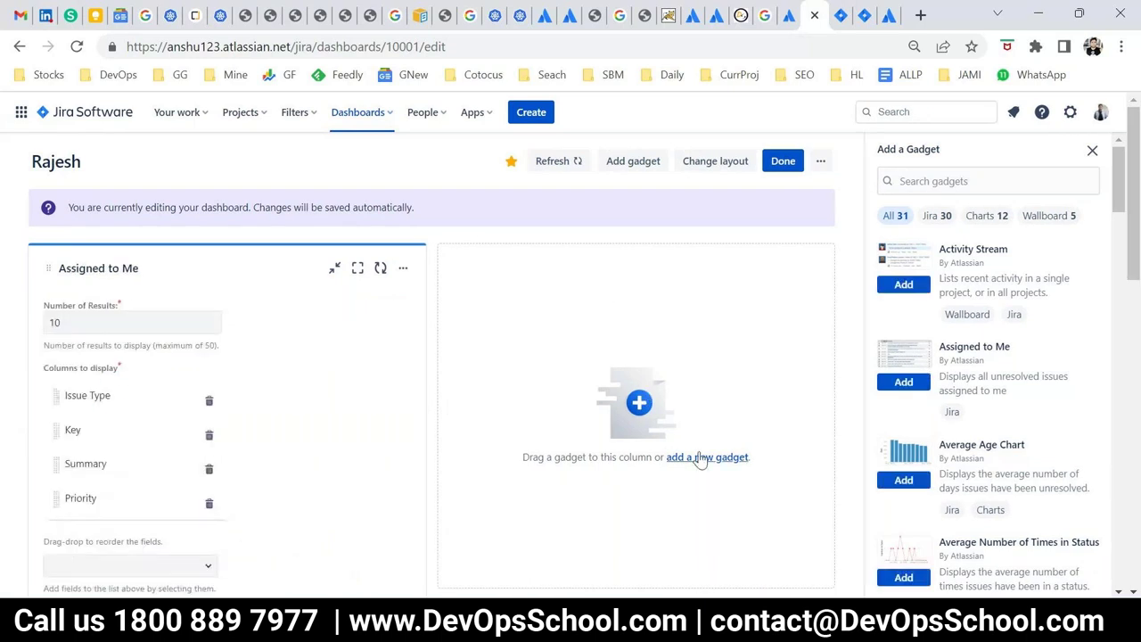
left_click(923, 282)
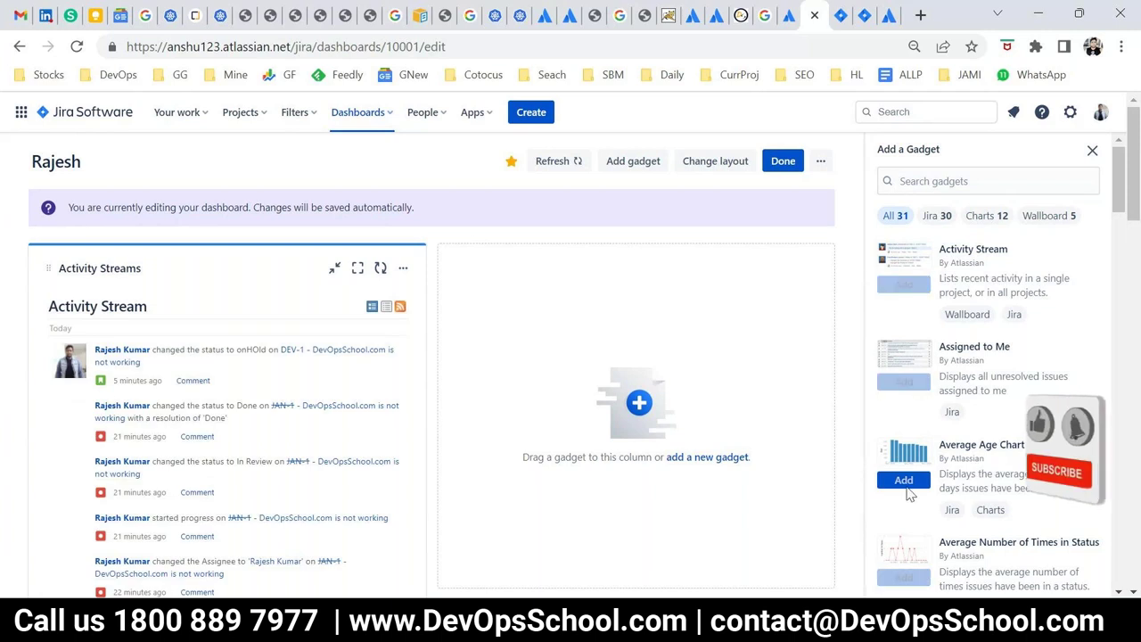
scroll(527, 389, "down", 3)
scroll(527, 392, "up", 5)
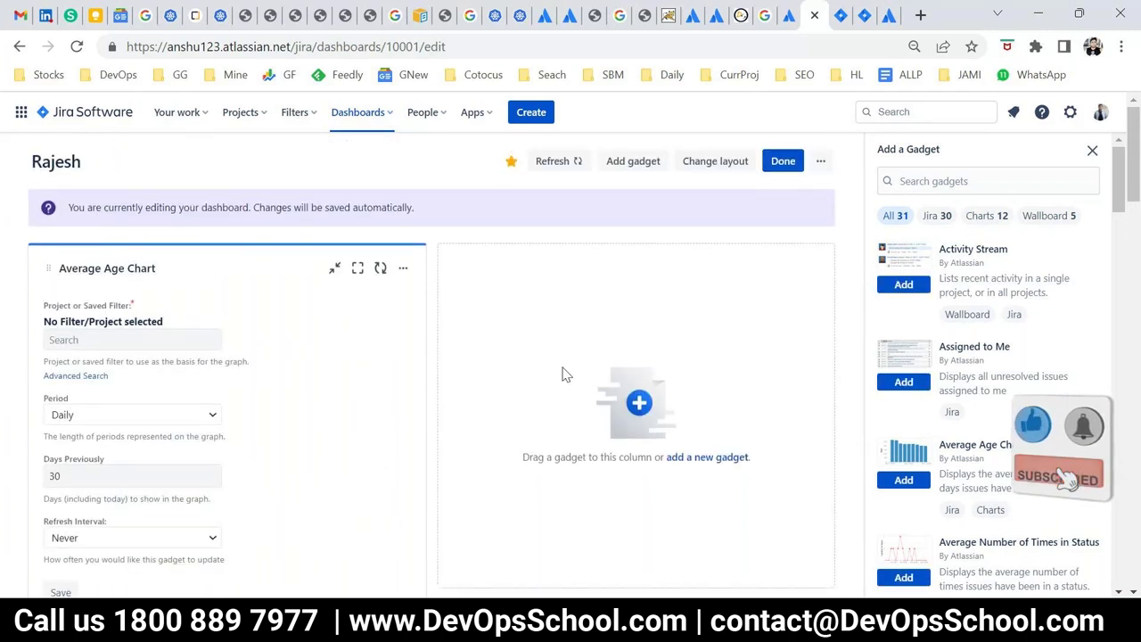
left_click(783, 157)
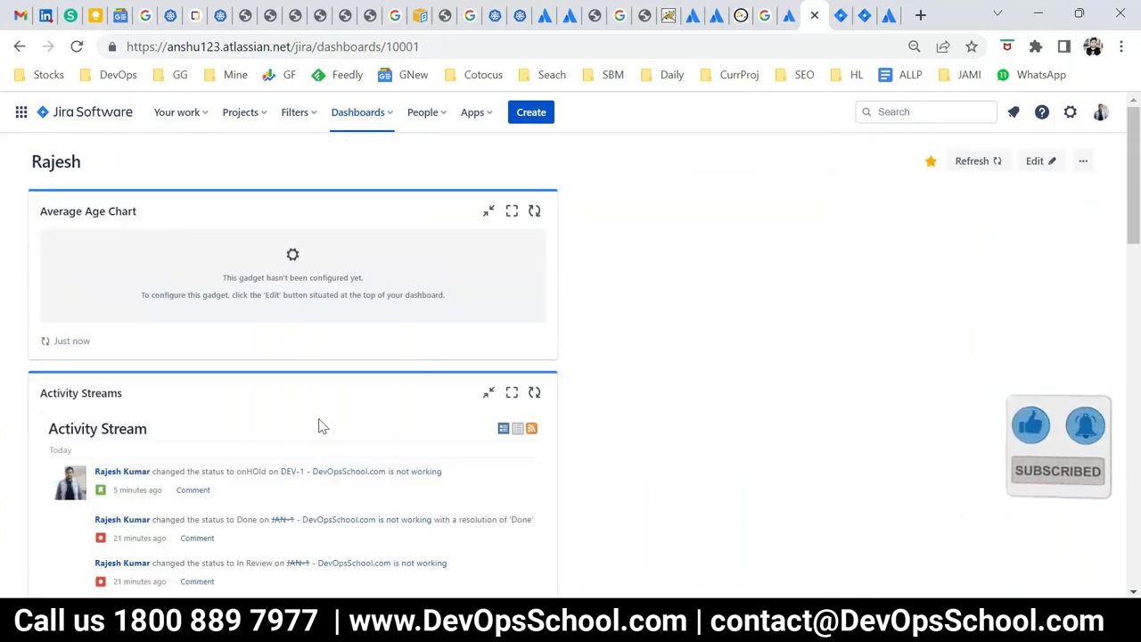
Step: Look over the dashboard's gadgets, the dashboard and people options, and the available Jira administration settings
scroll(321, 425, "down", 3)
scroll(330, 436, "up", 3)
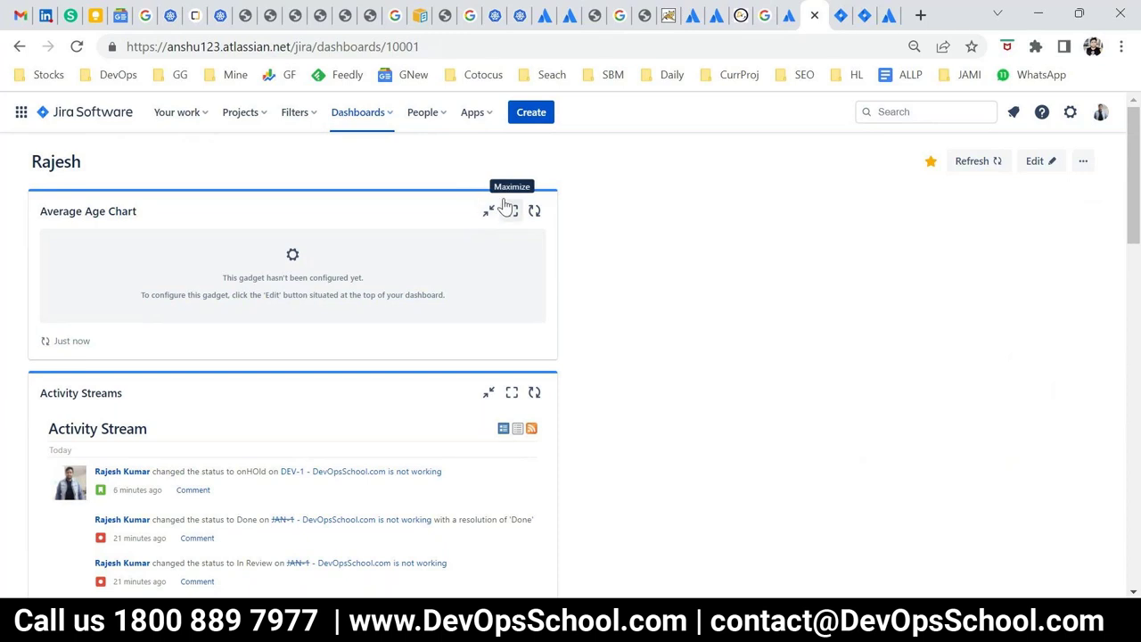
left_click(233, 112)
left_click(300, 112)
left_click(347, 112)
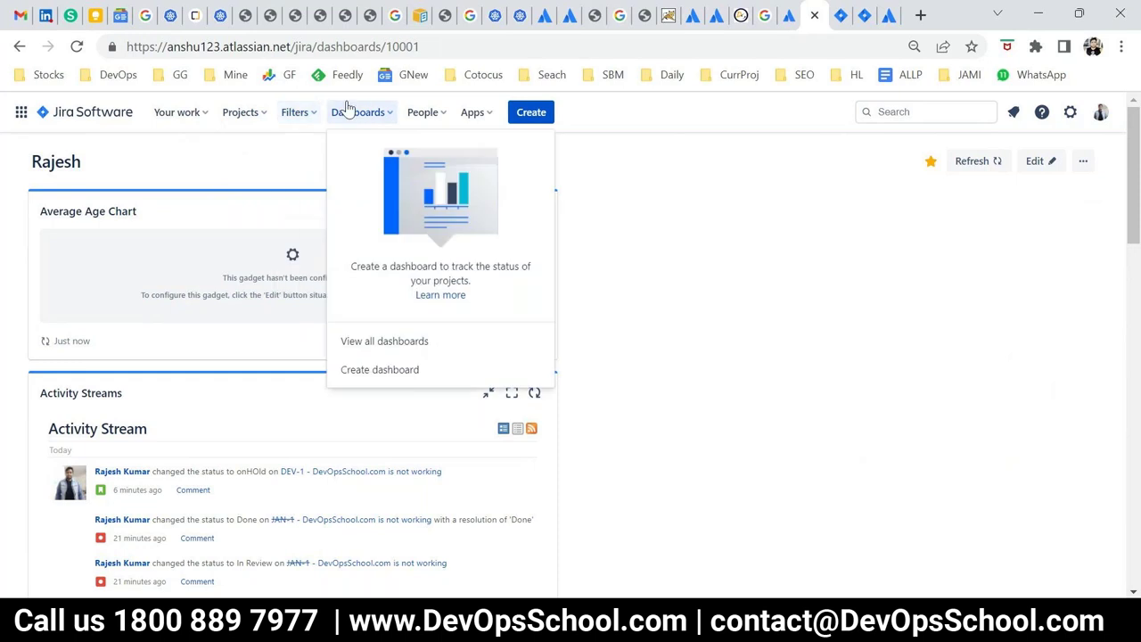
left_click(415, 114)
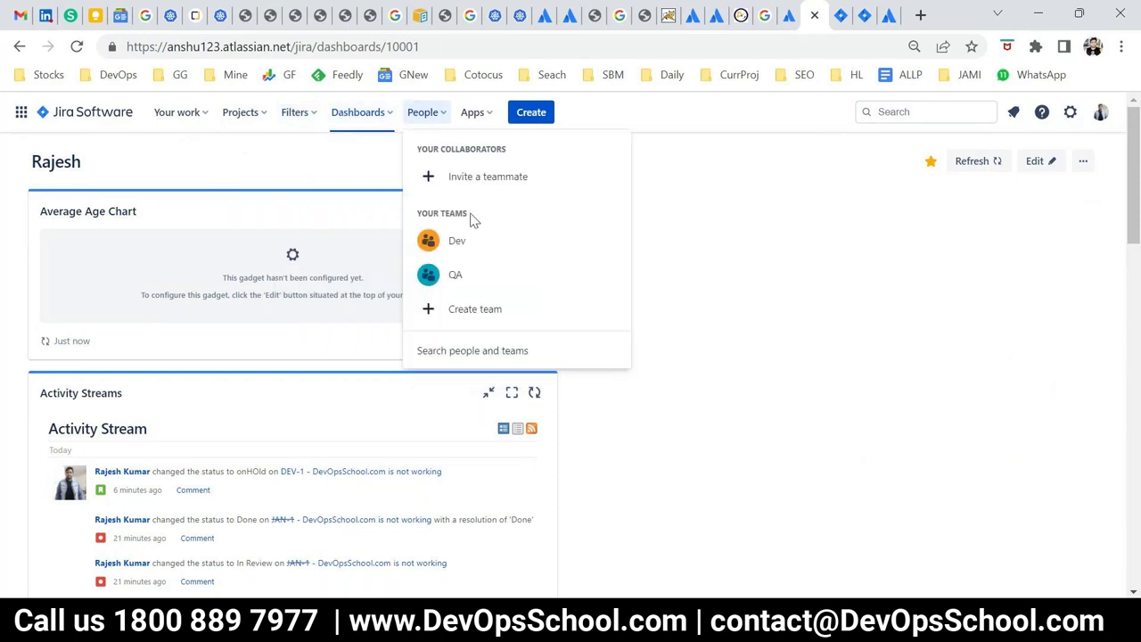
left_click(1072, 113)
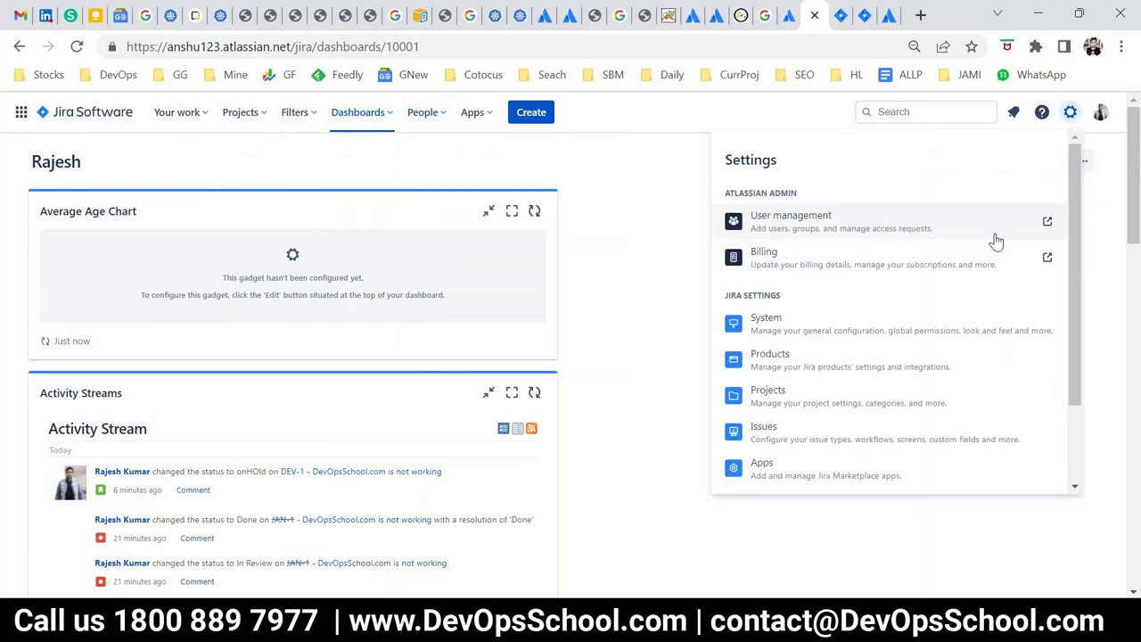
scroll(839, 381, "down", 2)
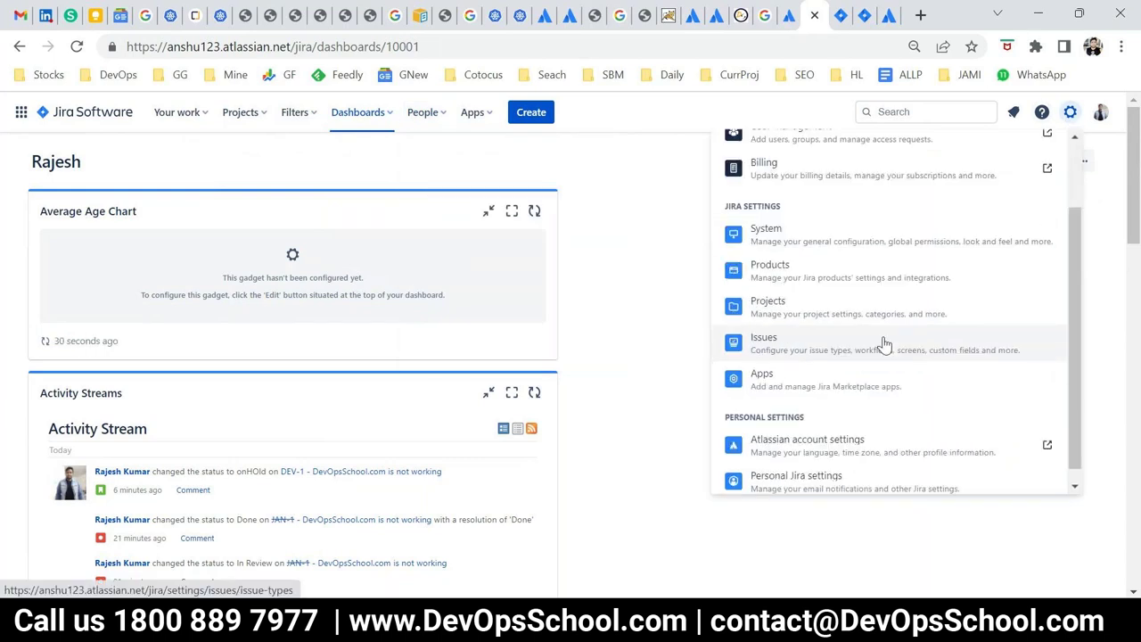
scroll(883, 343, "up", 2)
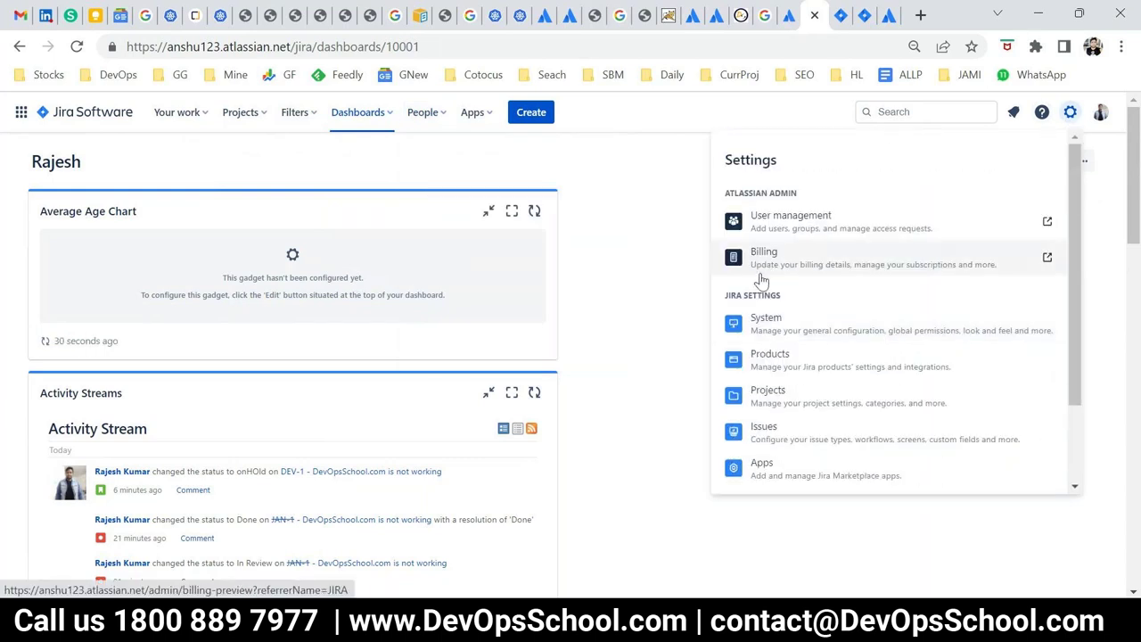
scroll(790, 344, "down", 2)
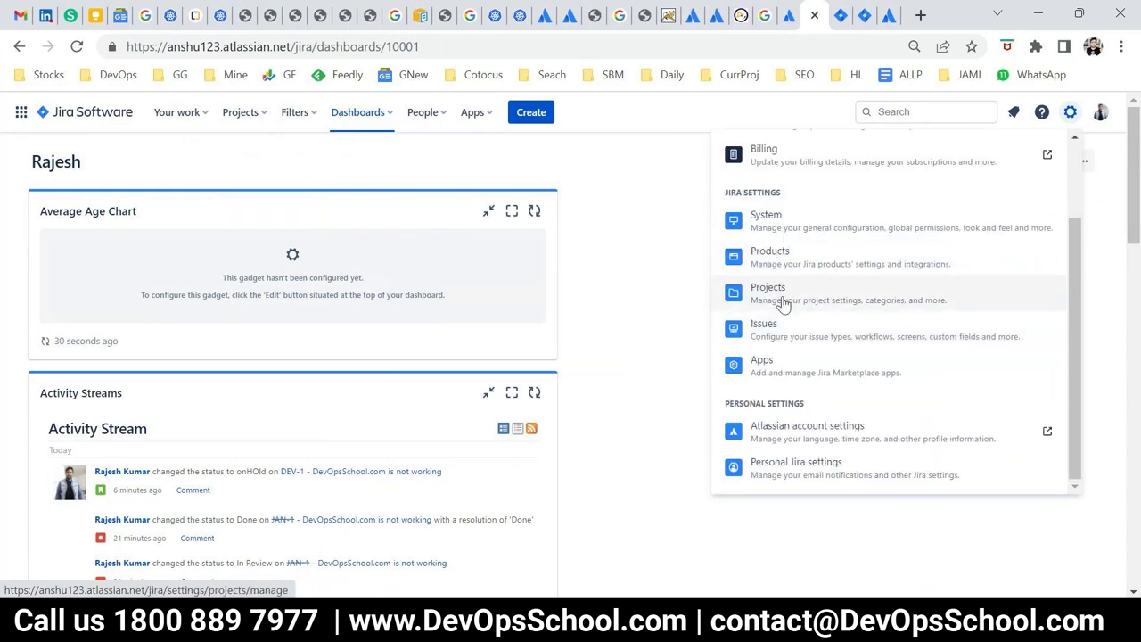
left_click(615, 267)
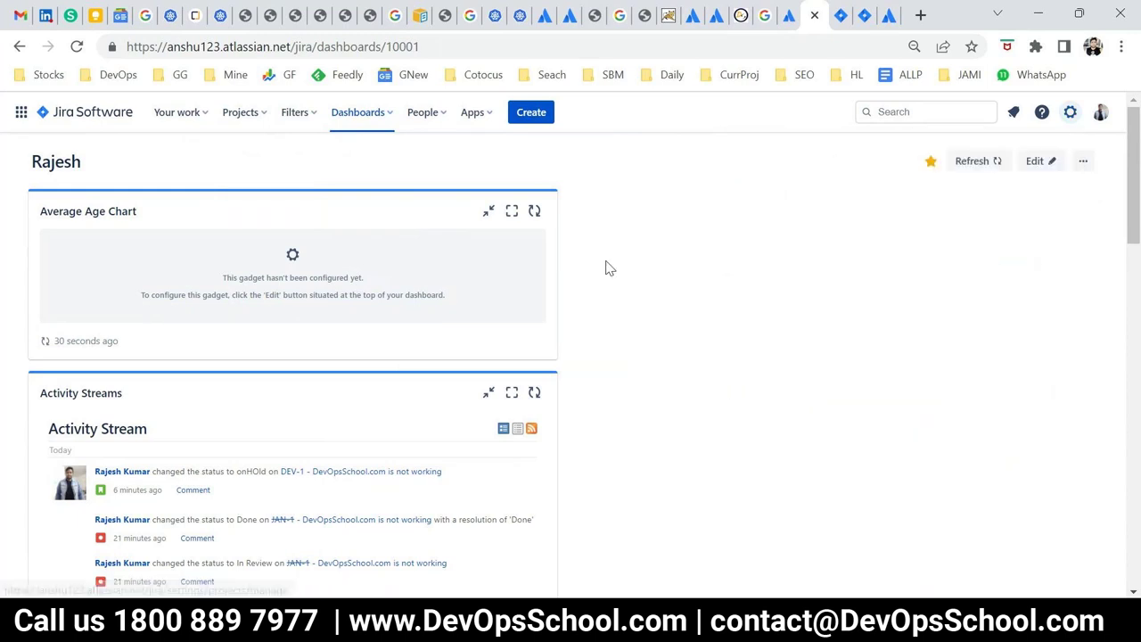
left_click(185, 123)
left_click(1119, 169)
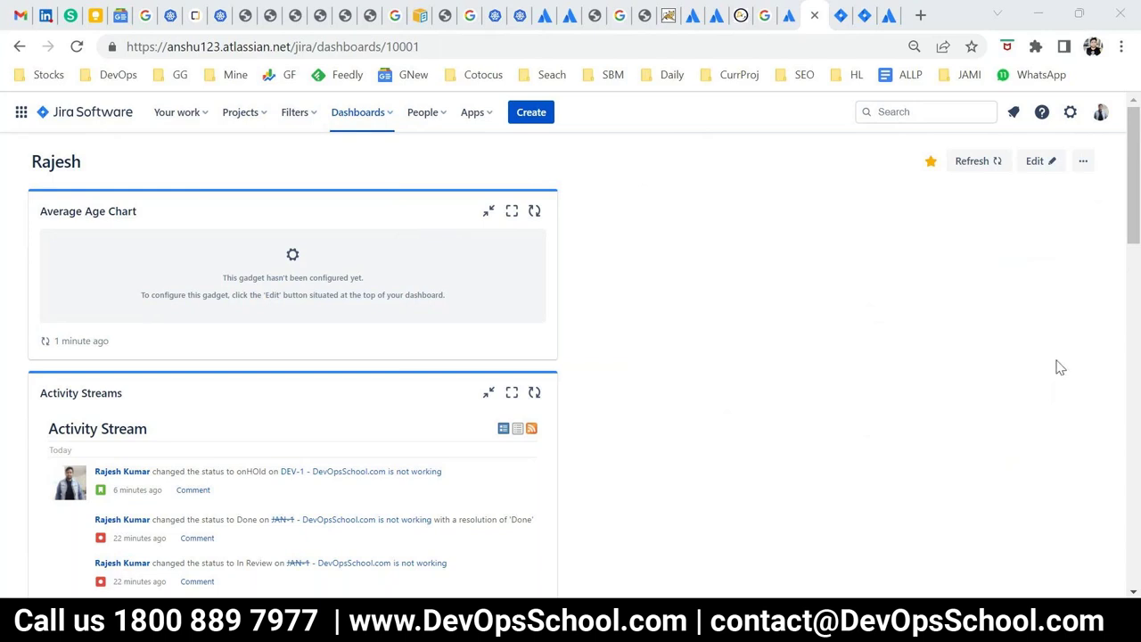
Step: Open the account's personal settings and review the issue-watching, homepage, email notification and Jira labs options
left_click(1101, 114)
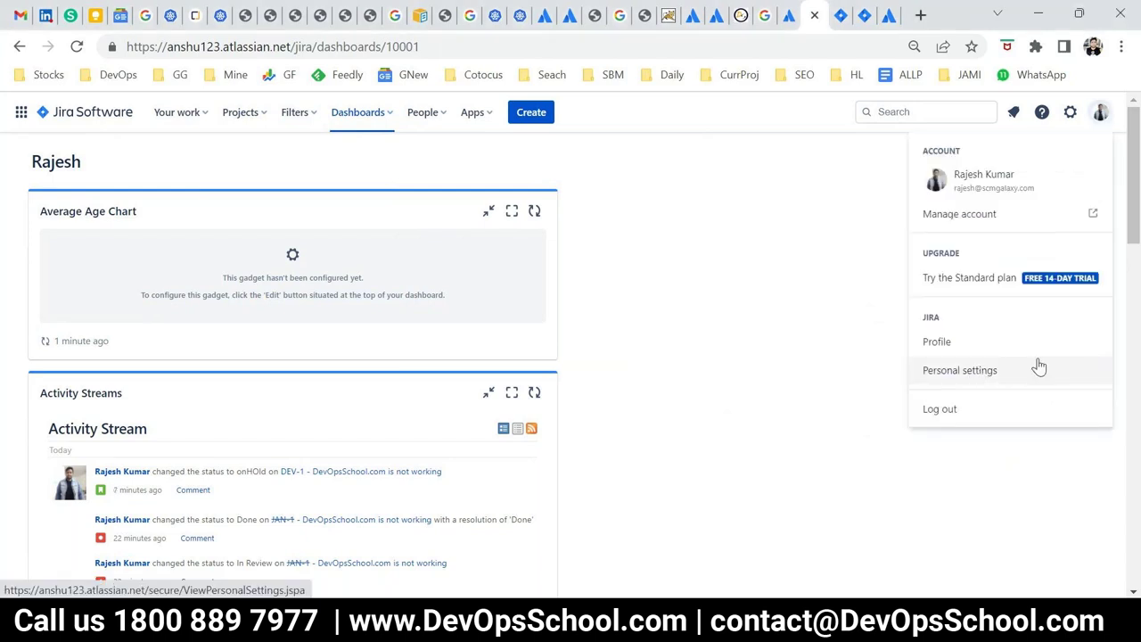
left_click(951, 373)
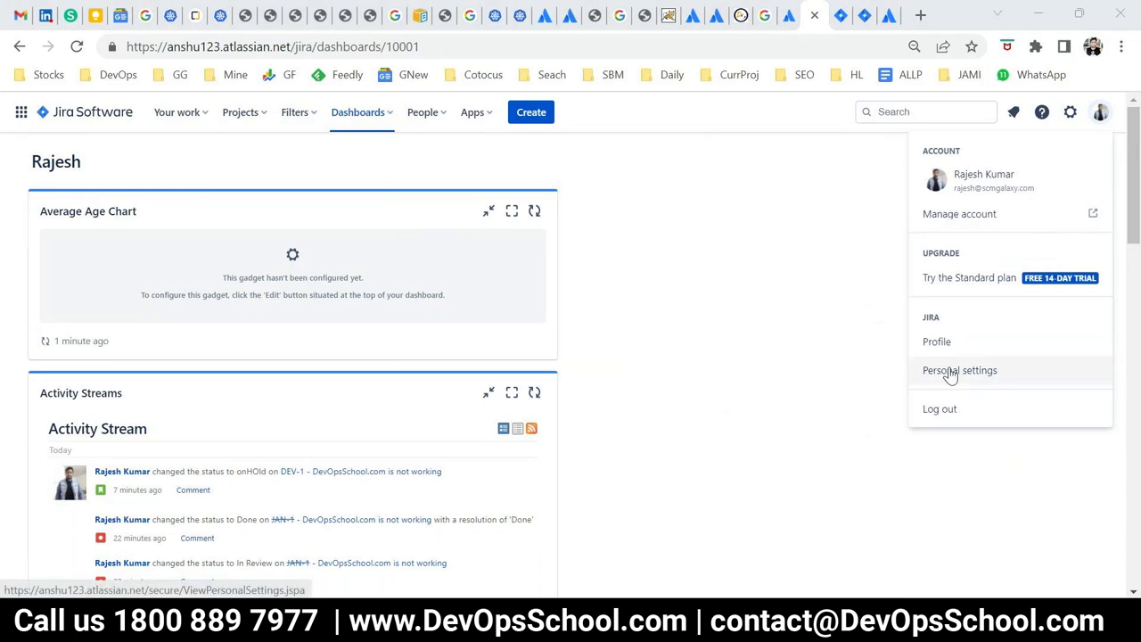
scroll(390, 420, "down", 5)
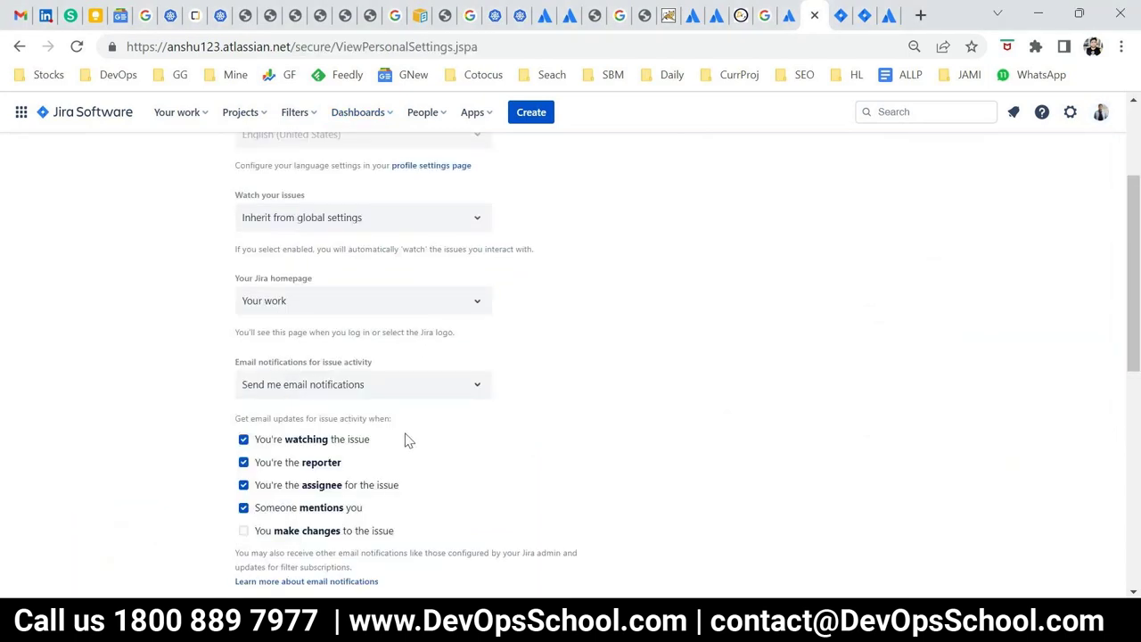
scroll(422, 458, "down", 3)
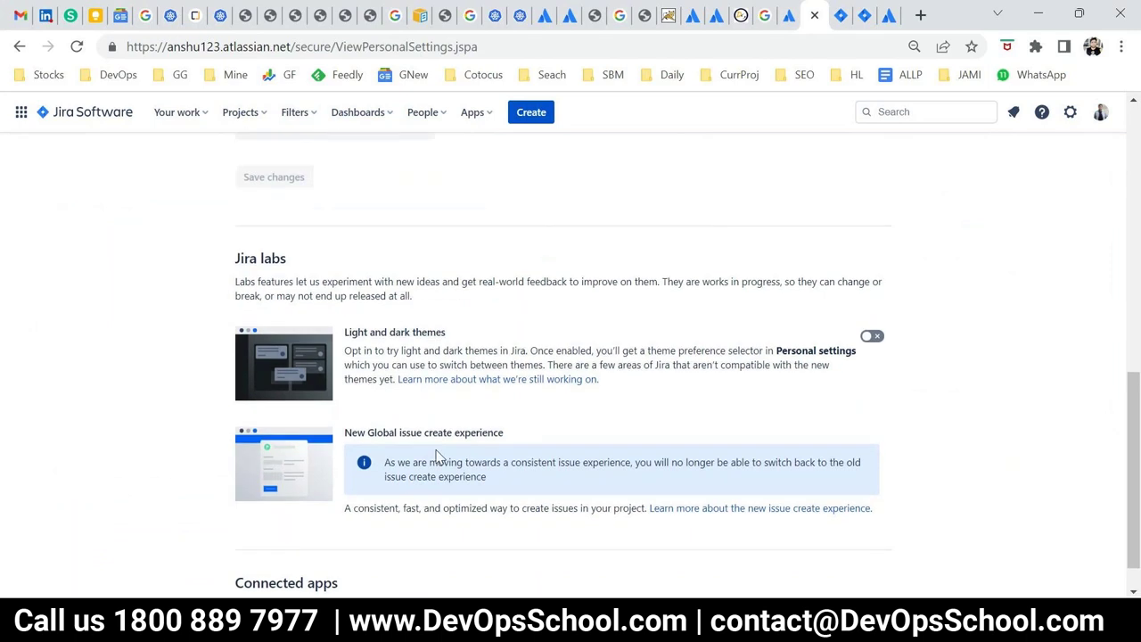
scroll(437, 455, "up", 4)
scroll(439, 456, "up", 4)
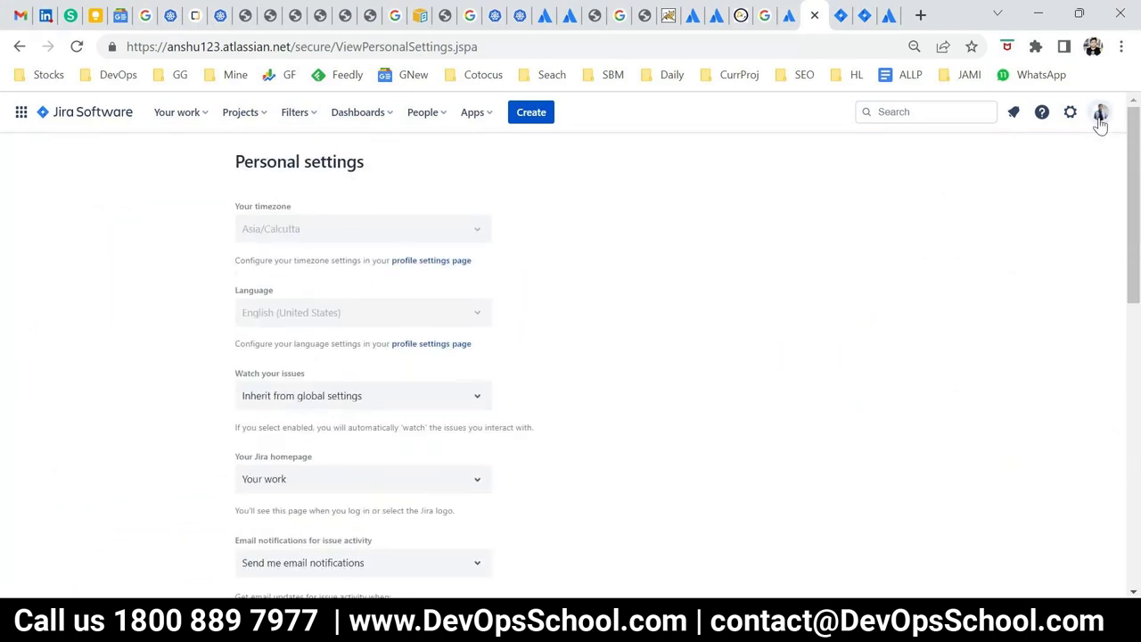
Step: Open the account's Jira profile and examine its work activity, contact details and team memberships
left_click(1100, 114)
left_click(951, 346)
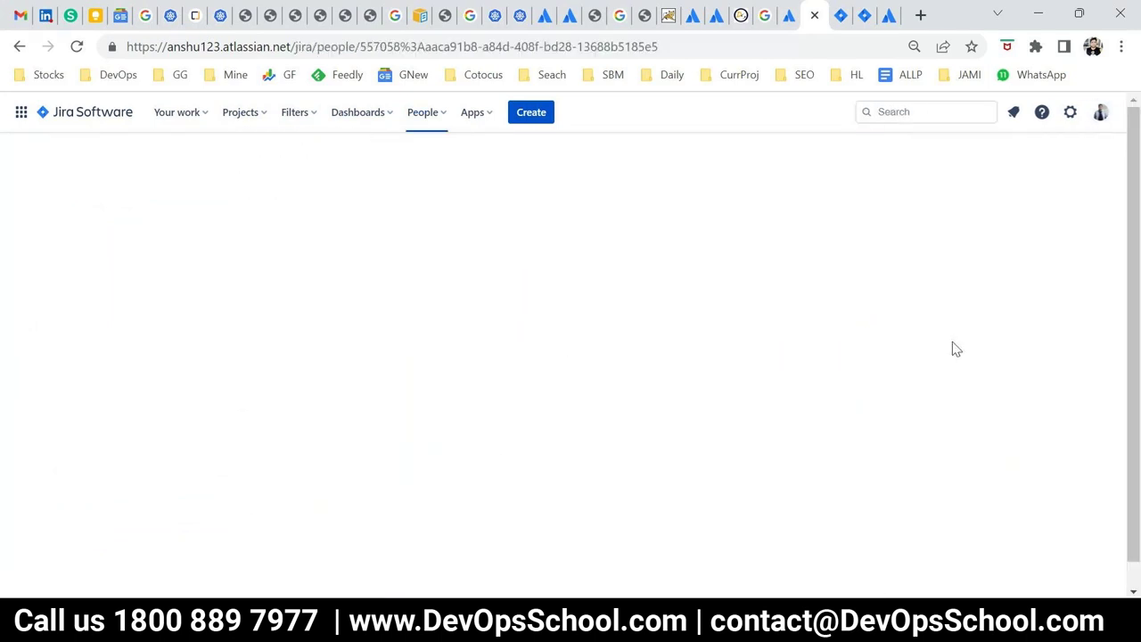
scroll(696, 418, "down", 3)
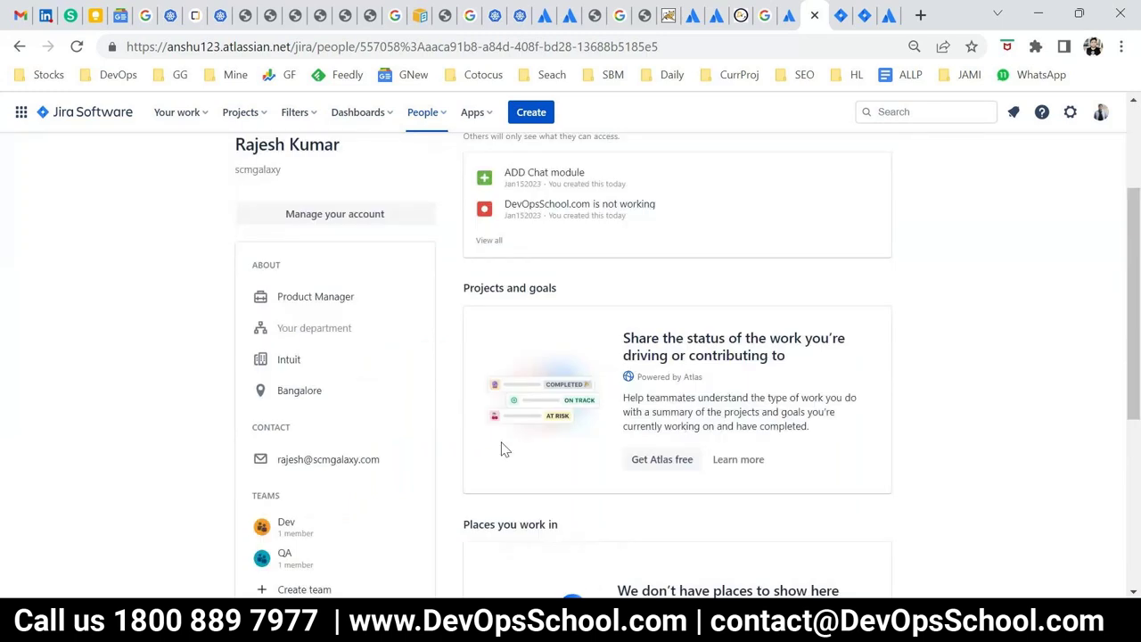
scroll(504, 452, "down", 3)
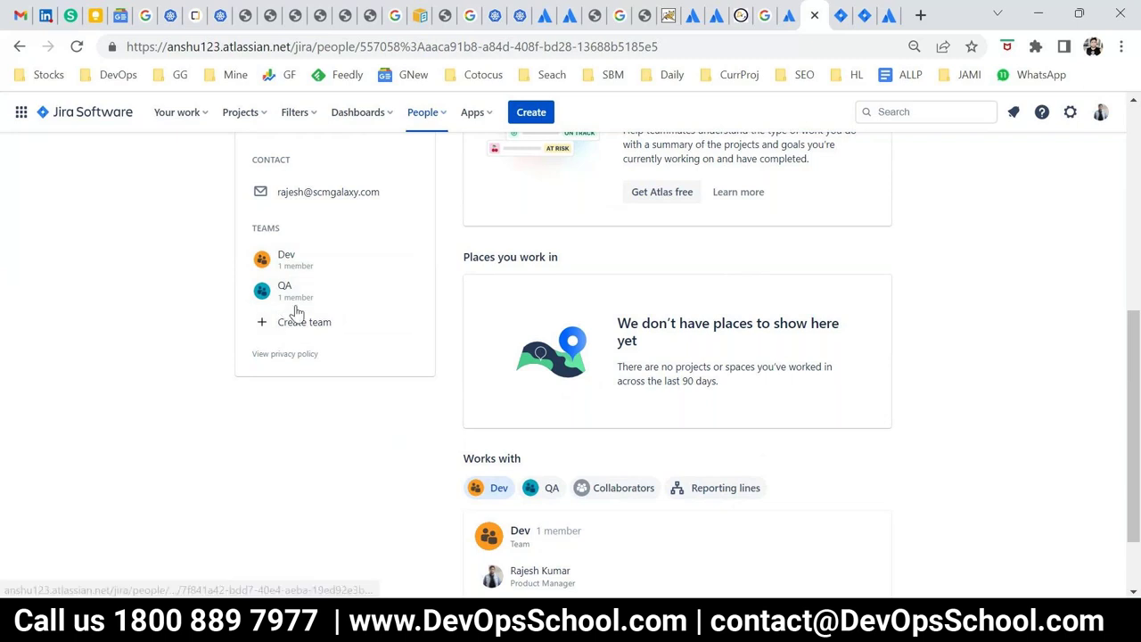
scroll(301, 347, "up", 3)
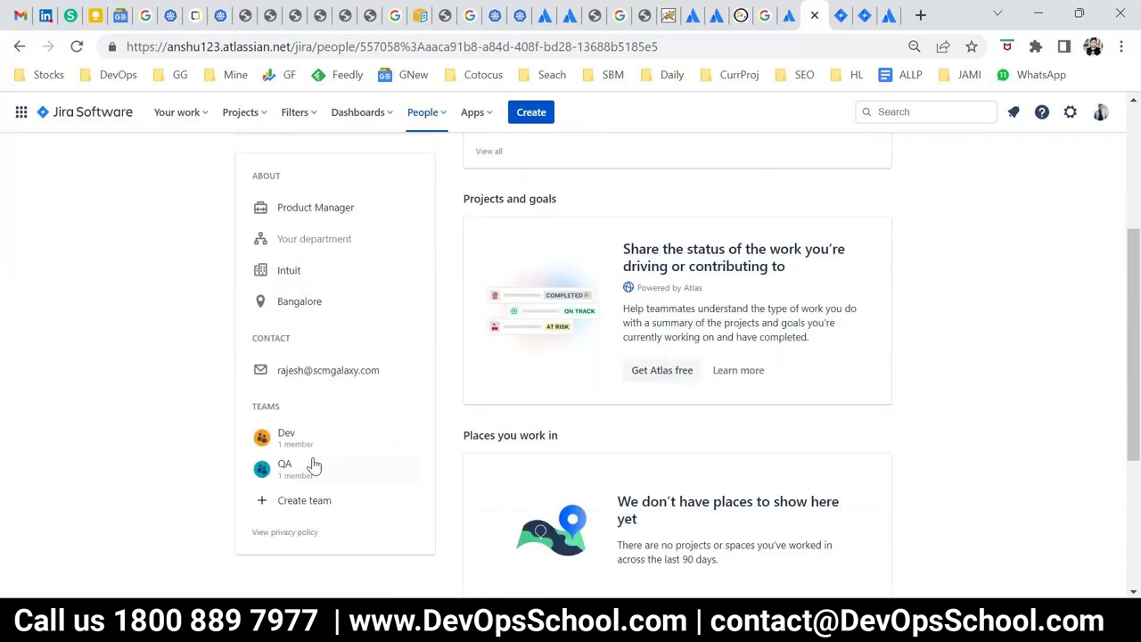
mouse_move(316, 457)
scroll(316, 456, "up", 2)
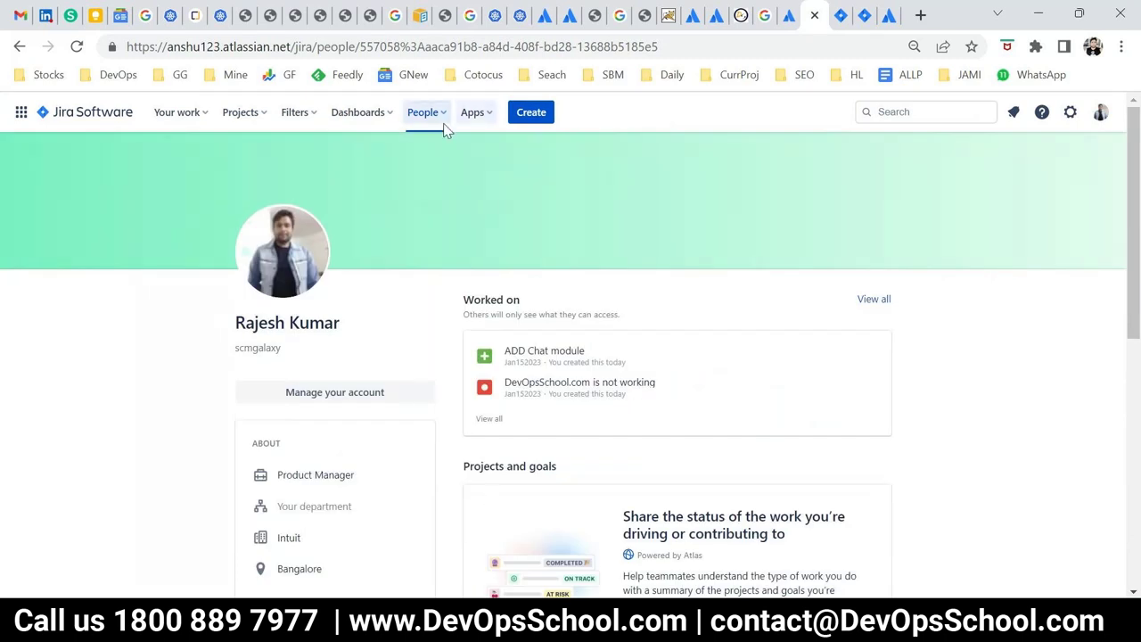
Step: Go to the Your work page, open the Dev team's profile, dismiss its welcome message, and look over the team page
left_click(73, 117)
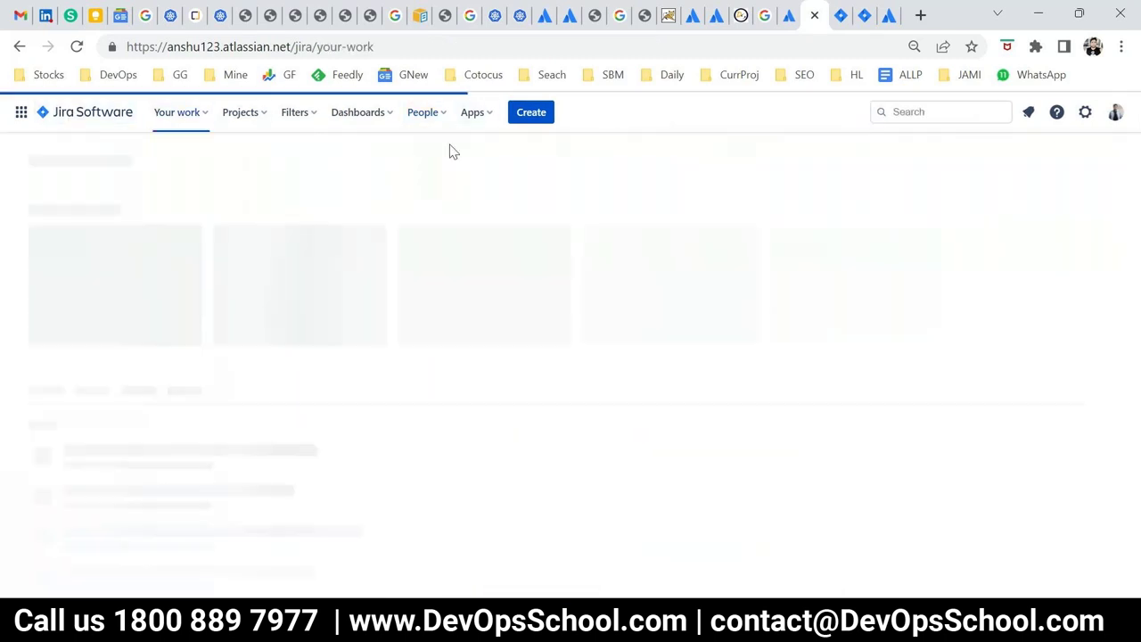
left_click(426, 113)
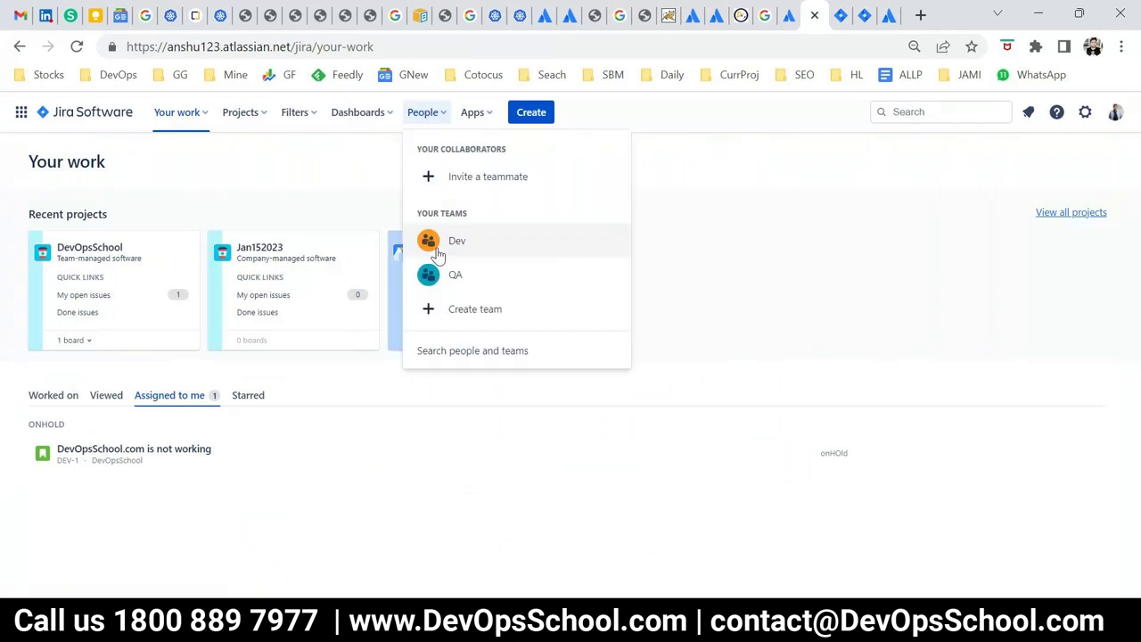
left_click(455, 248)
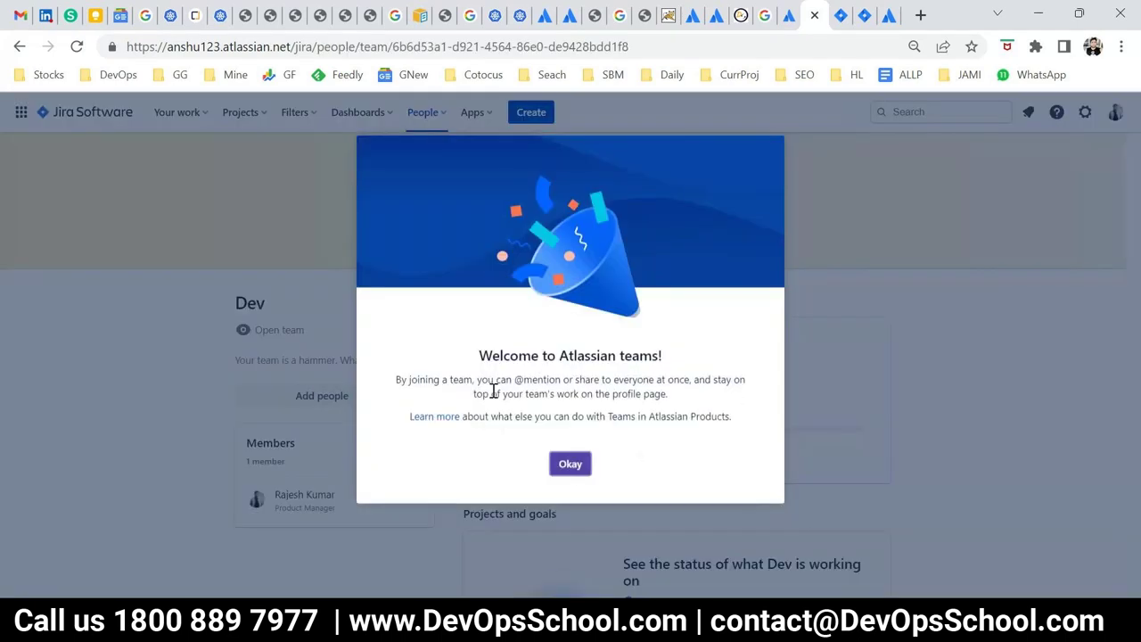
left_click(571, 465)
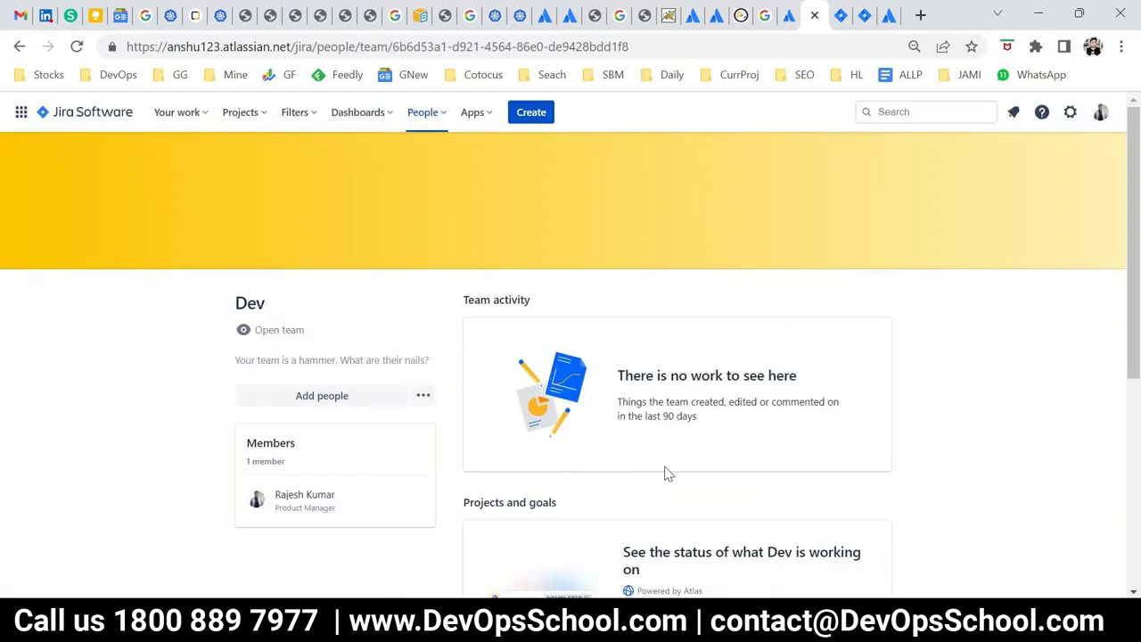
scroll(766, 478, "down", 5)
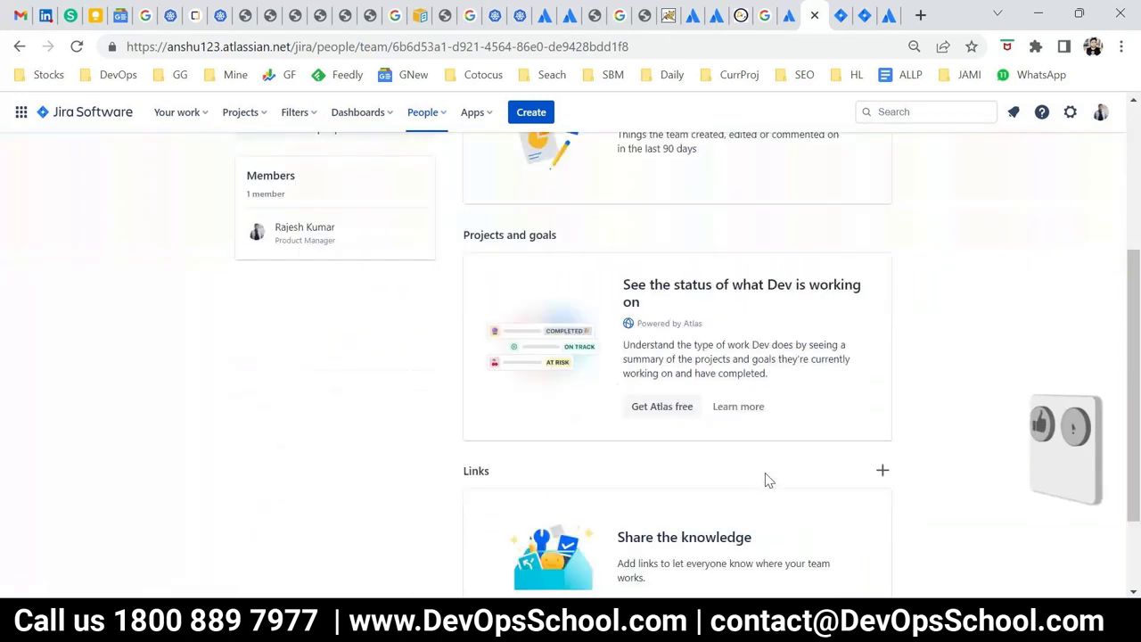
Step: Leave the team page, open the SCRUM project from the recent projects, and go to its backlog
scroll(767, 478, "up", 5)
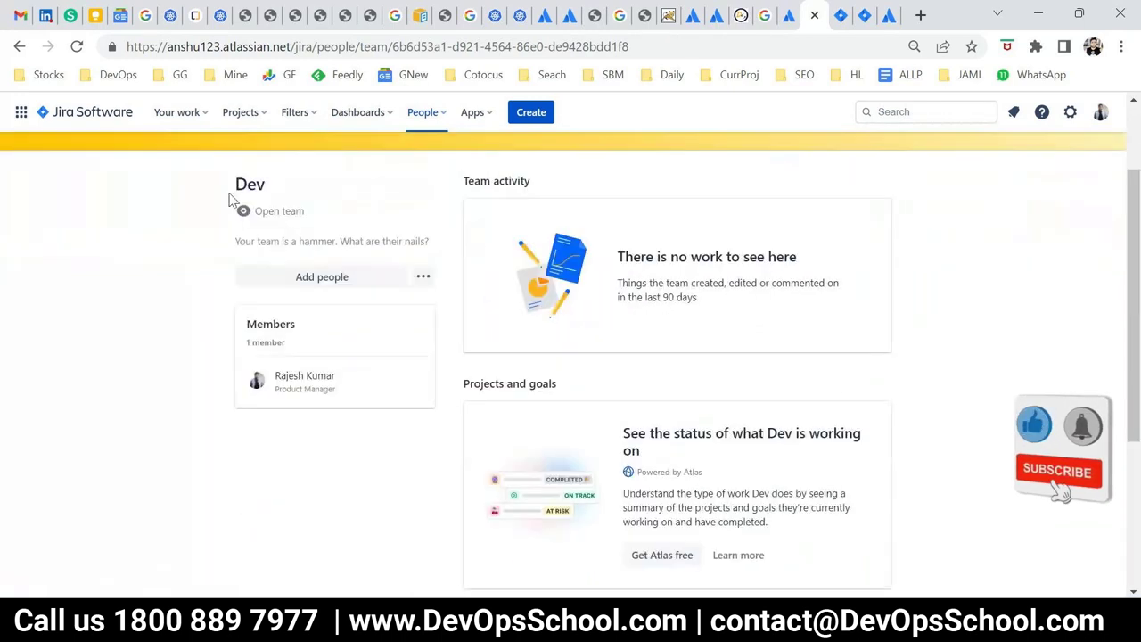
left_click(112, 107)
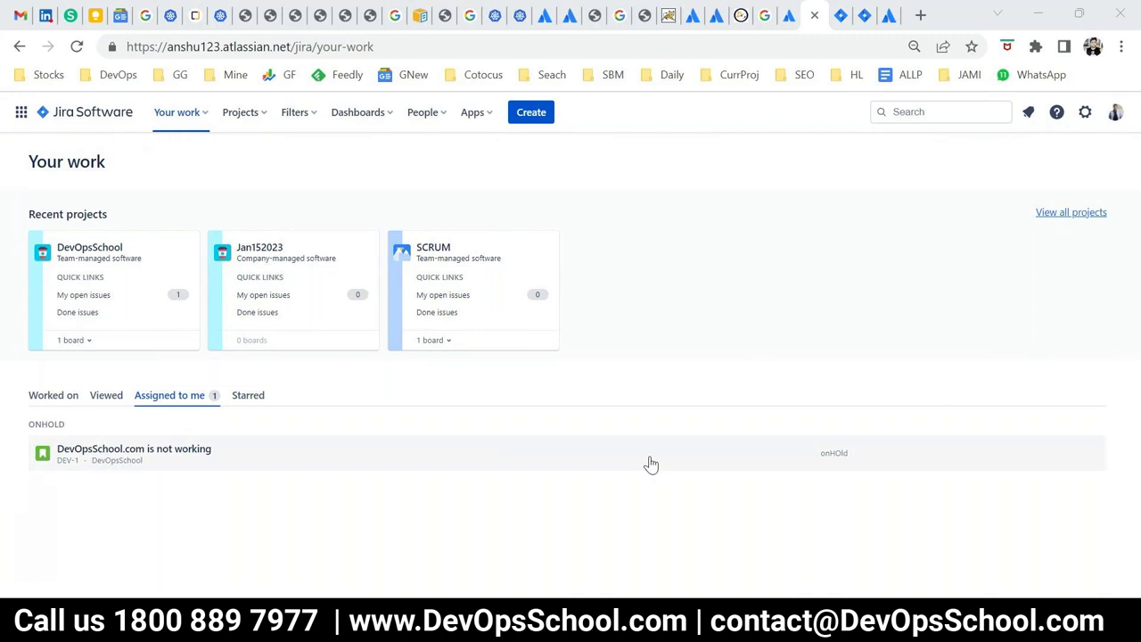
left_click(441, 250)
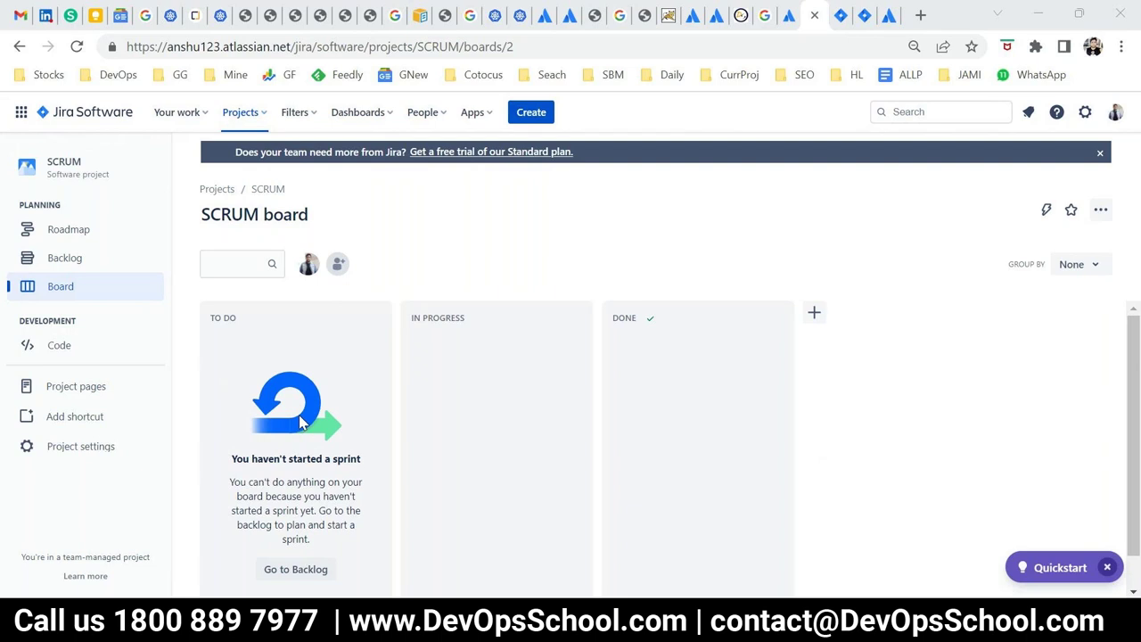
left_click(282, 575)
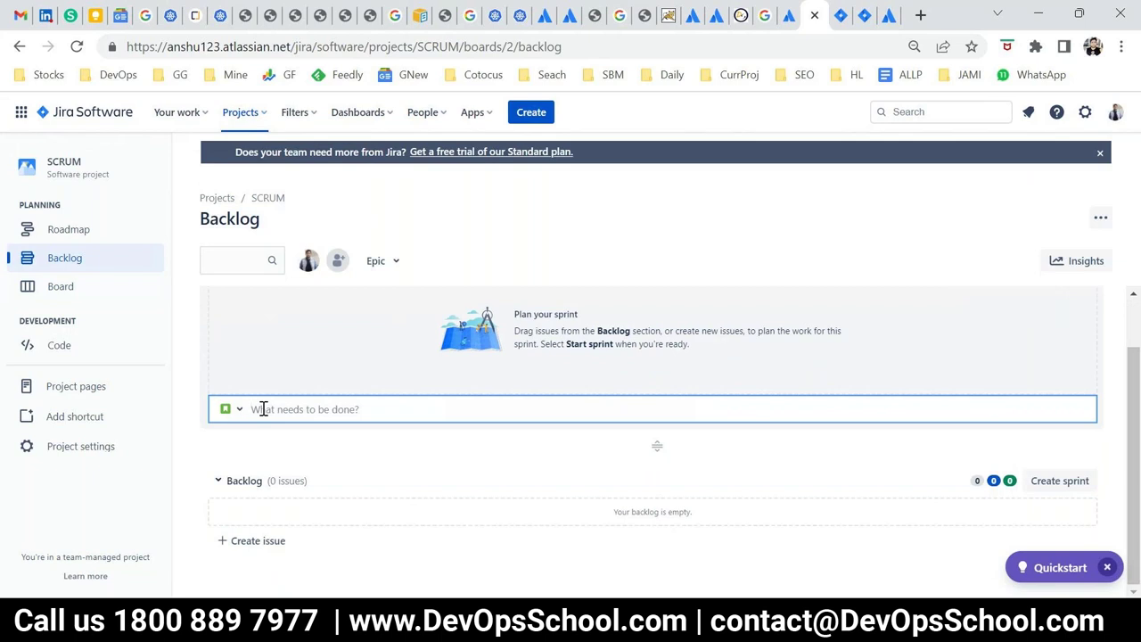
Step: Create an issue titled "This is a Task 1" in SCRUM Sprint 1, copying the title text for reuse
type("This is a Task 1")
key("ctrl+a")
key("Right")
key("ctrl+a")
key("ctrl+c")
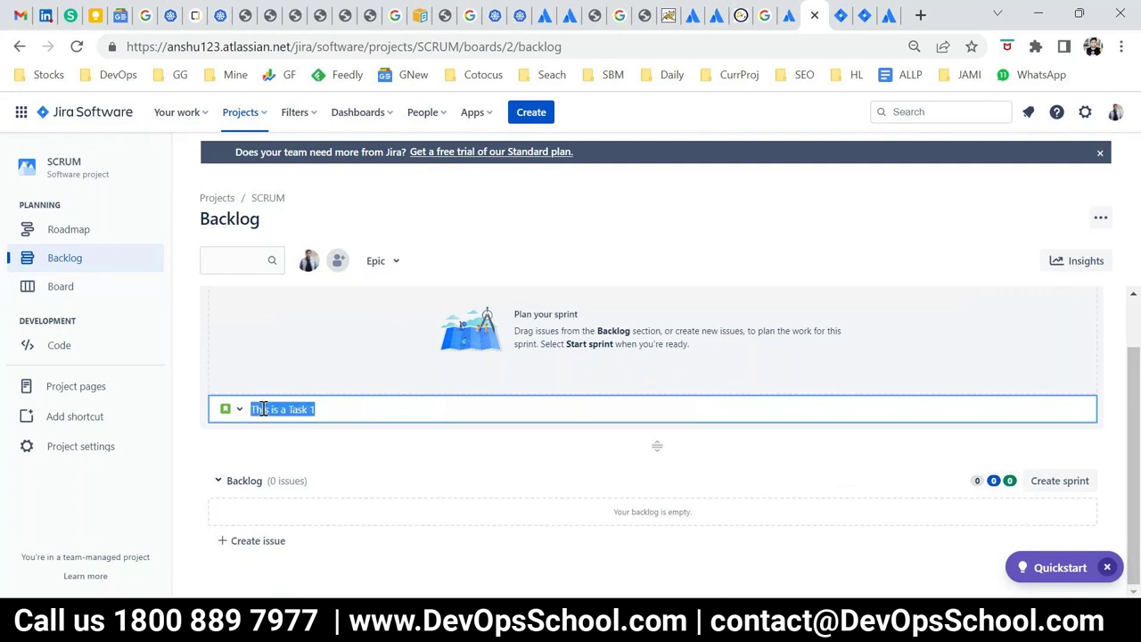
key("Return")
Step: Add the issues "This is a Task 2", "This is a Task 3" and "This is a Task 4" to SCRUM Sprint 1
key("ctrl+v")
type("2")
key("Return")
key("ctrl+v")
type("3")
key("Return")
key("ctrl+v")
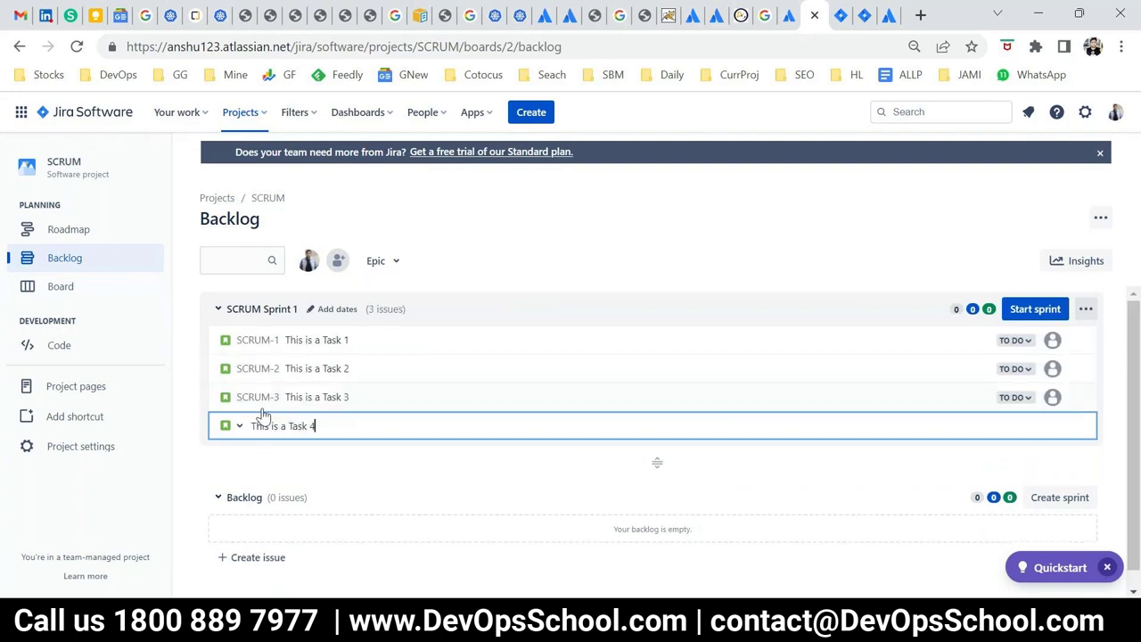
key("Return")
Step: Add the issues "This is a Task 5" and "This is a Task 6" to SCRUM Sprint 1
type("This is a Task 5")
key("Return")
key("ctrl+v")
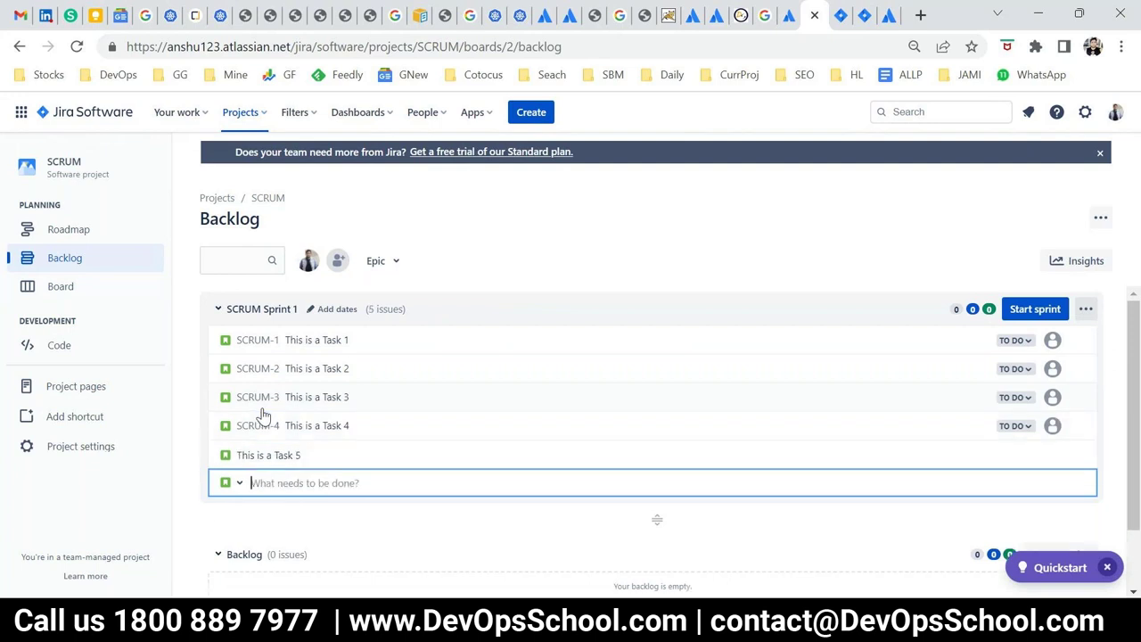
type("6")
key("Return")
Step: Add "This is a Task 7" and a second "This is a Task 1" as issues in SCRUM Sprint 1
key("ctrl+v")
type("1")
key("BackSpace")
type("7")
key("Return")
key("ctrl+v")
type("1")
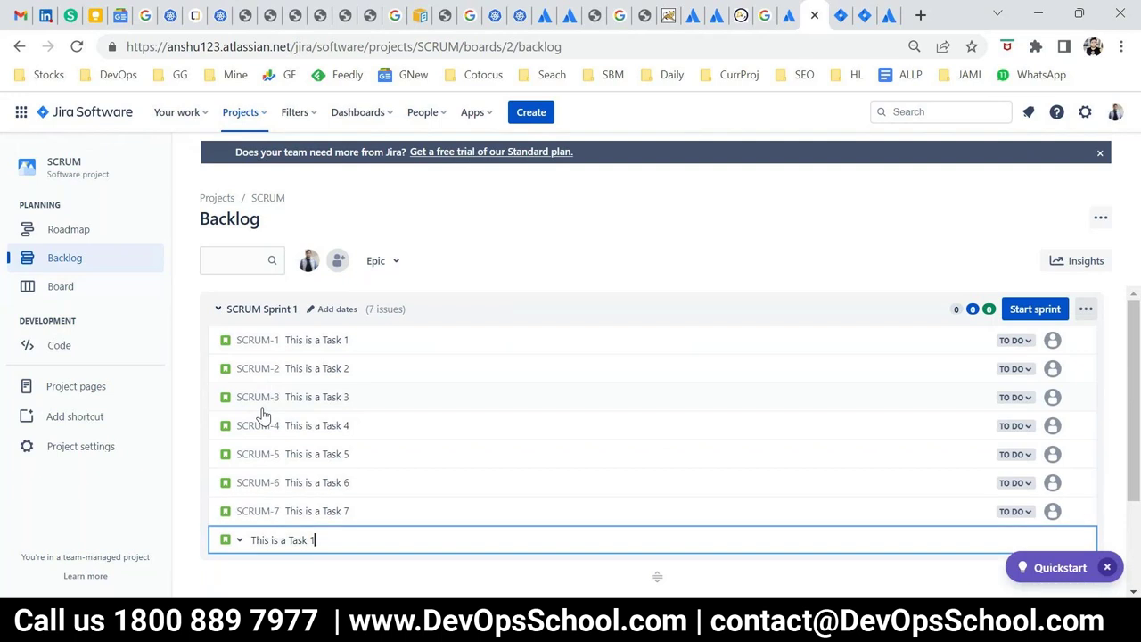
key("Return")
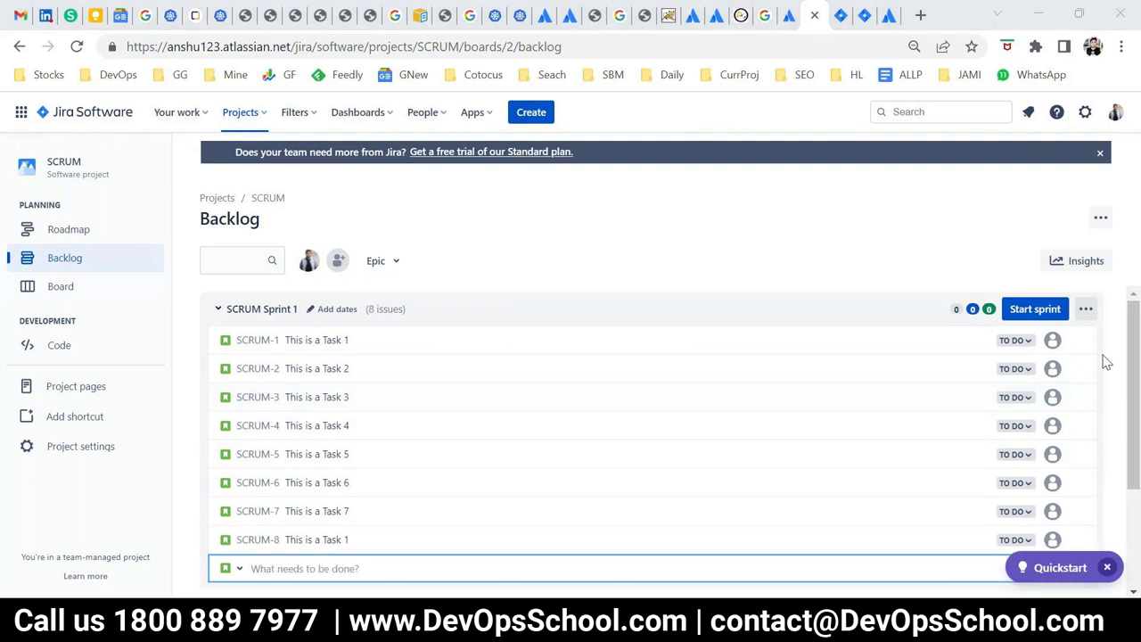
Step: Close the new-issue entry and look over the issues planned in SCRUM Sprint 1 and the Backlog section below it
left_click(64, 266)
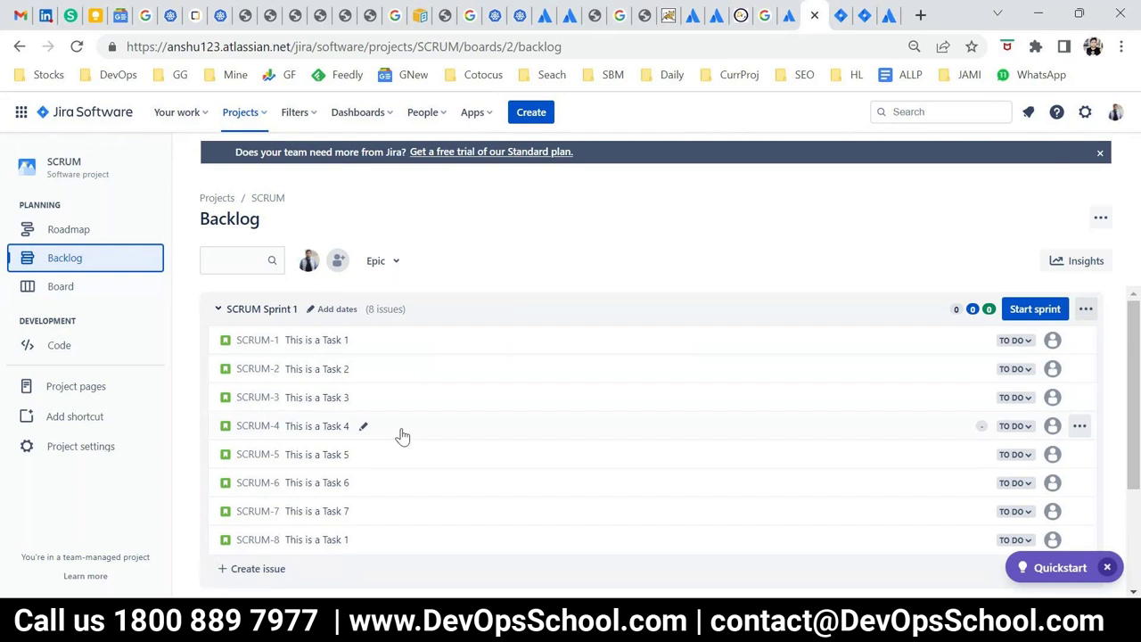
scroll(397, 439, "down", 3)
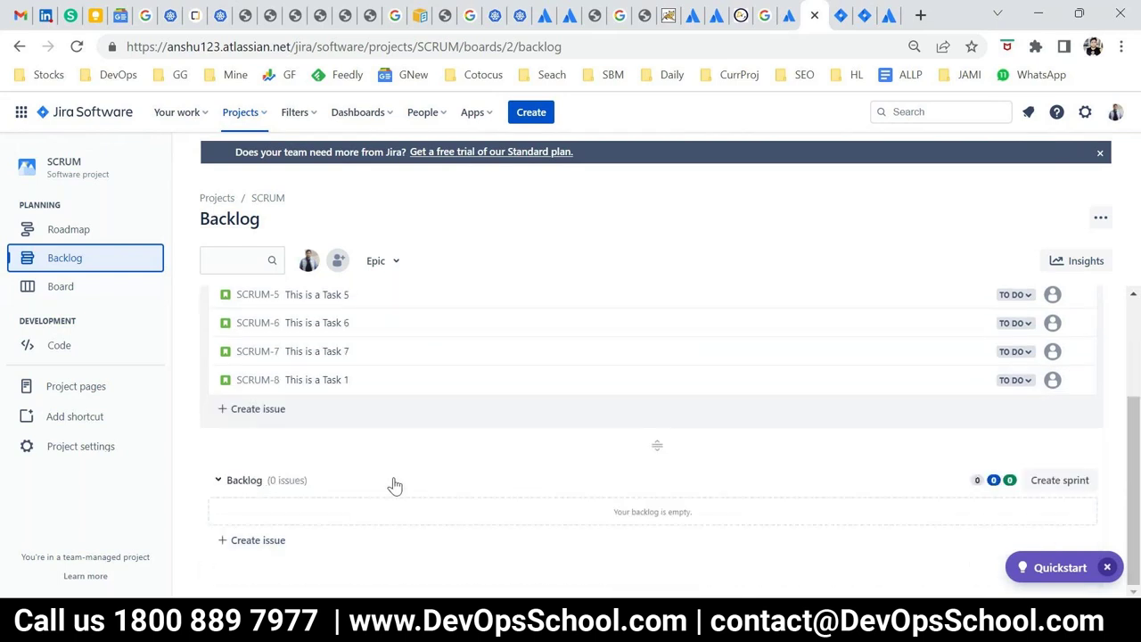
scroll(374, 486, "up", 5)
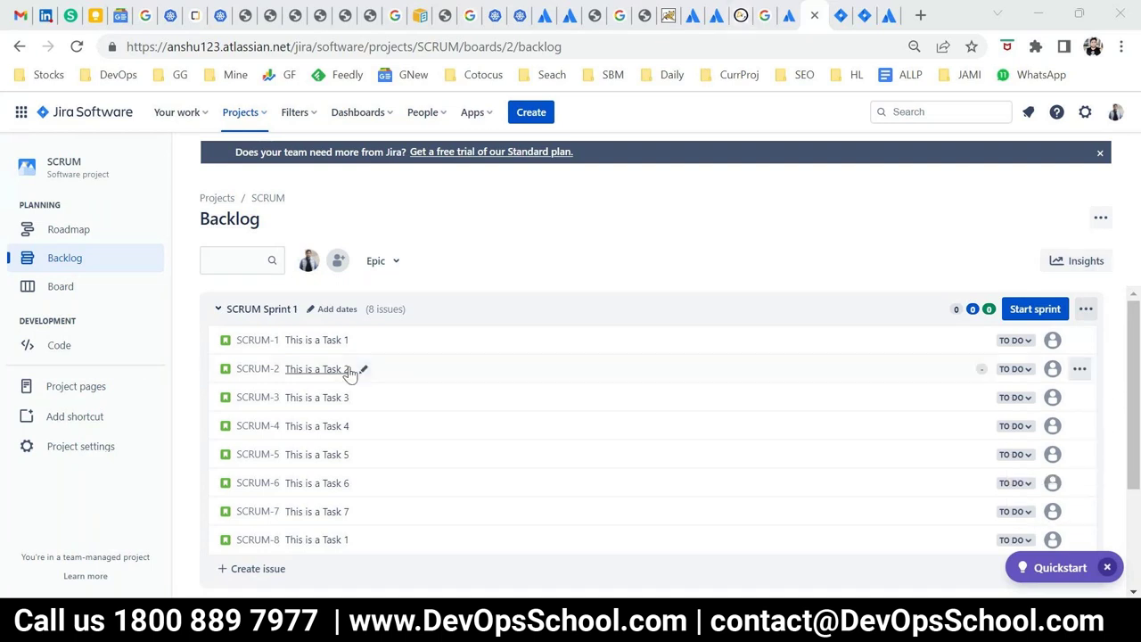
scroll(330, 573, "down", 2)
scroll(306, 576, "up", 2)
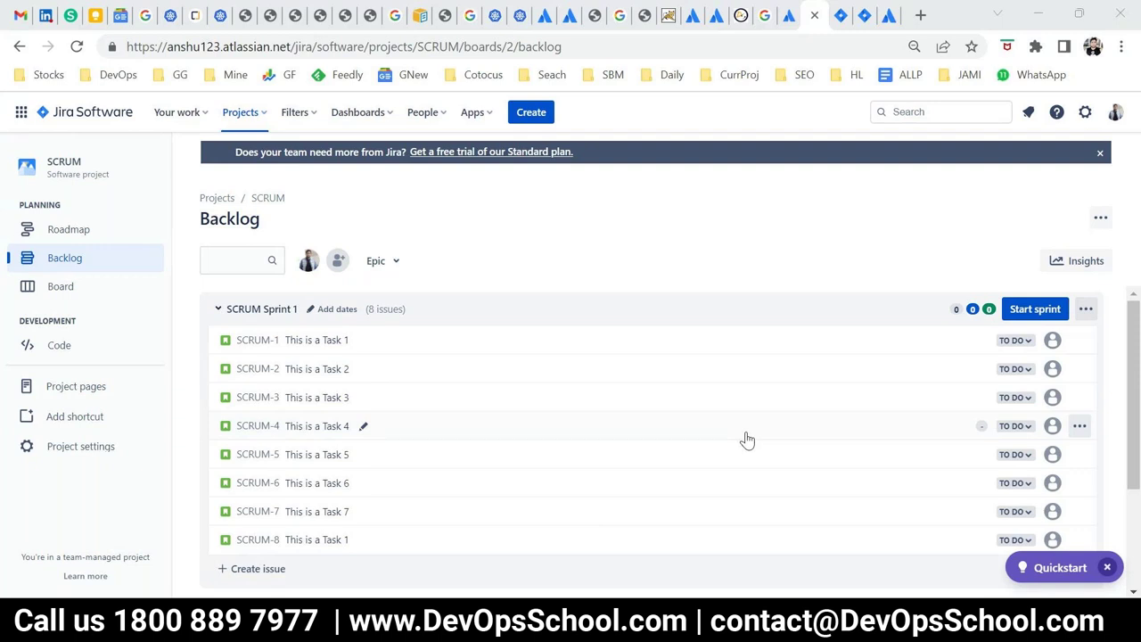
scroll(486, 446, "down", 1)
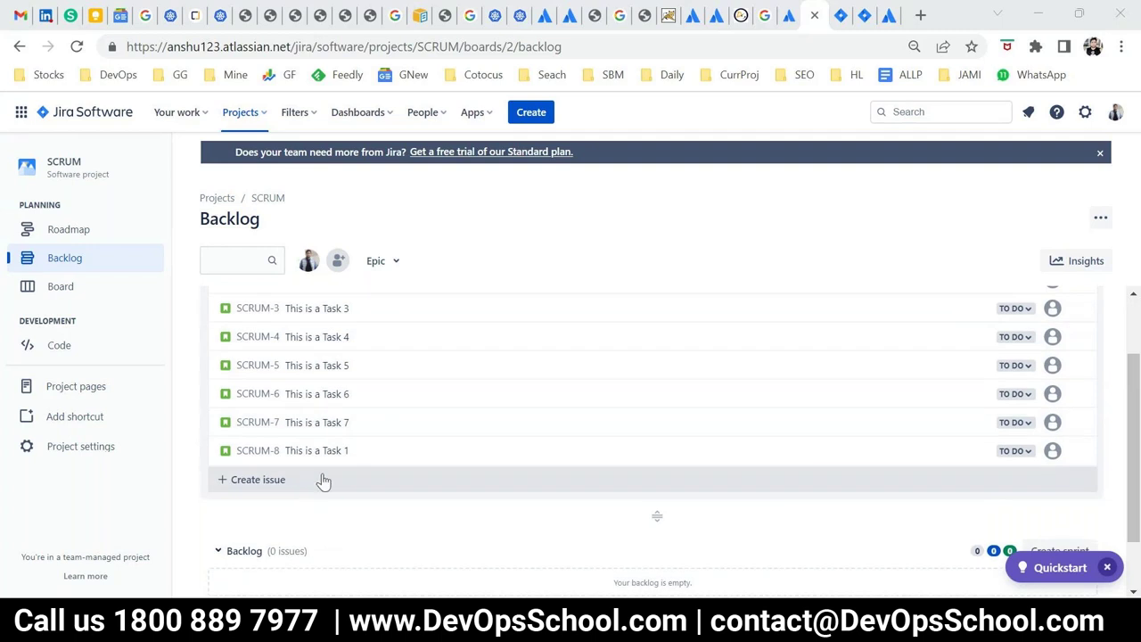
Step: Move issues SCRUM-8, SCRUM-7, SCRUM-6 and SCRUM-5 out of SCRUM Sprint 1 into the Backlog section
scroll(321, 459, "up", 2)
scroll(326, 413, "down", 2)
left_click_drag(277, 455, 298, 548)
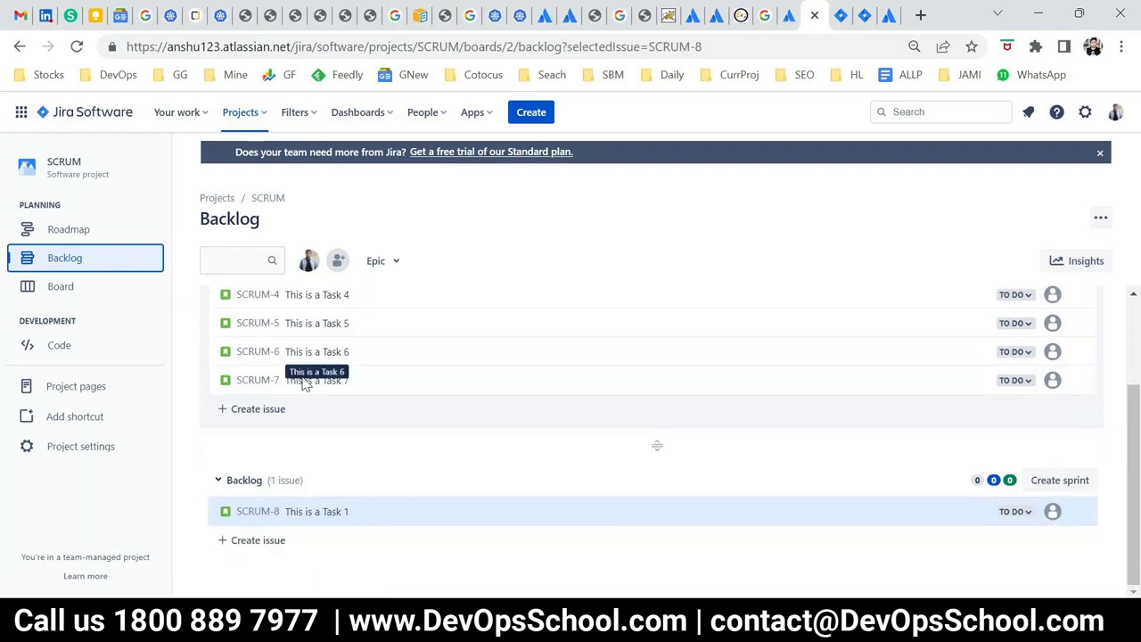
left_click_drag(303, 380, 321, 456)
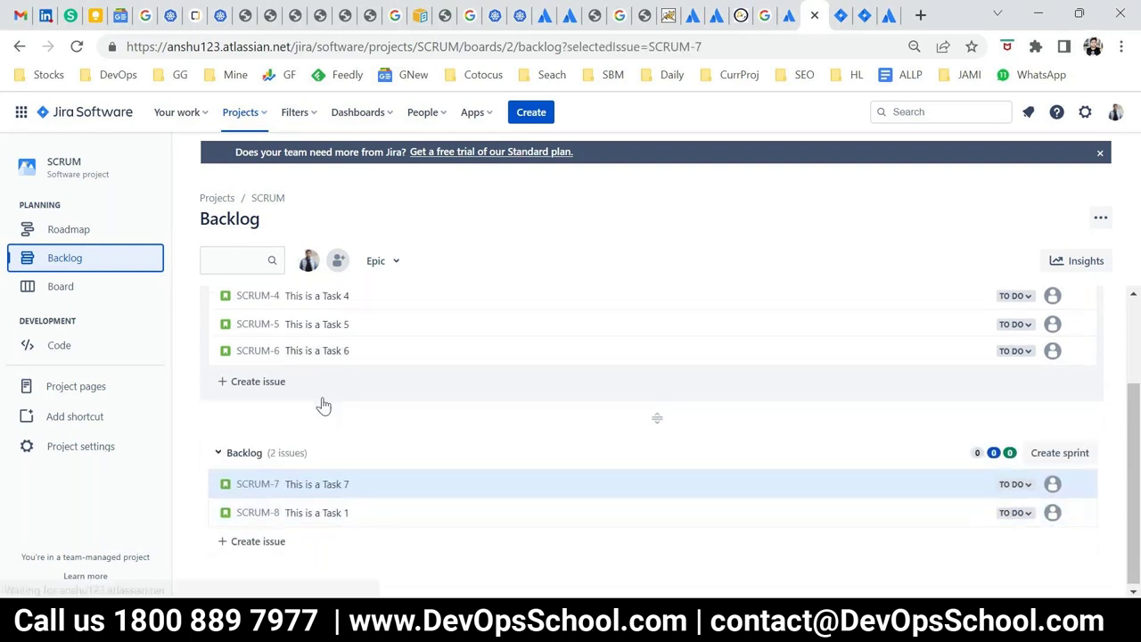
left_click_drag(295, 351, 308, 459)
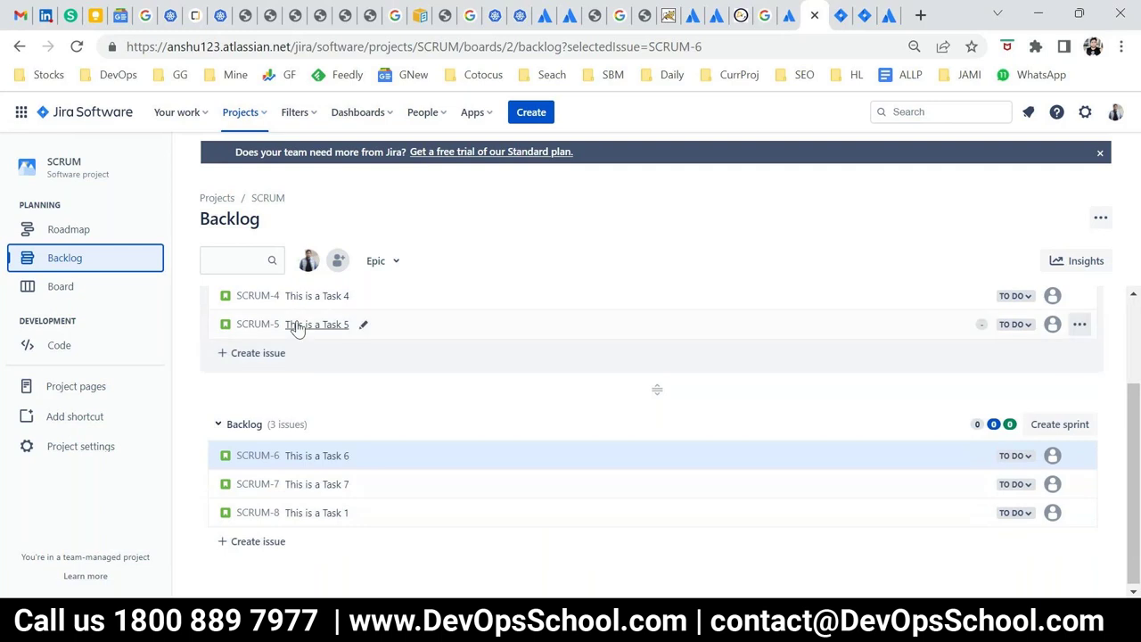
left_click_drag(297, 328, 479, 466)
scroll(309, 402, "up", 3)
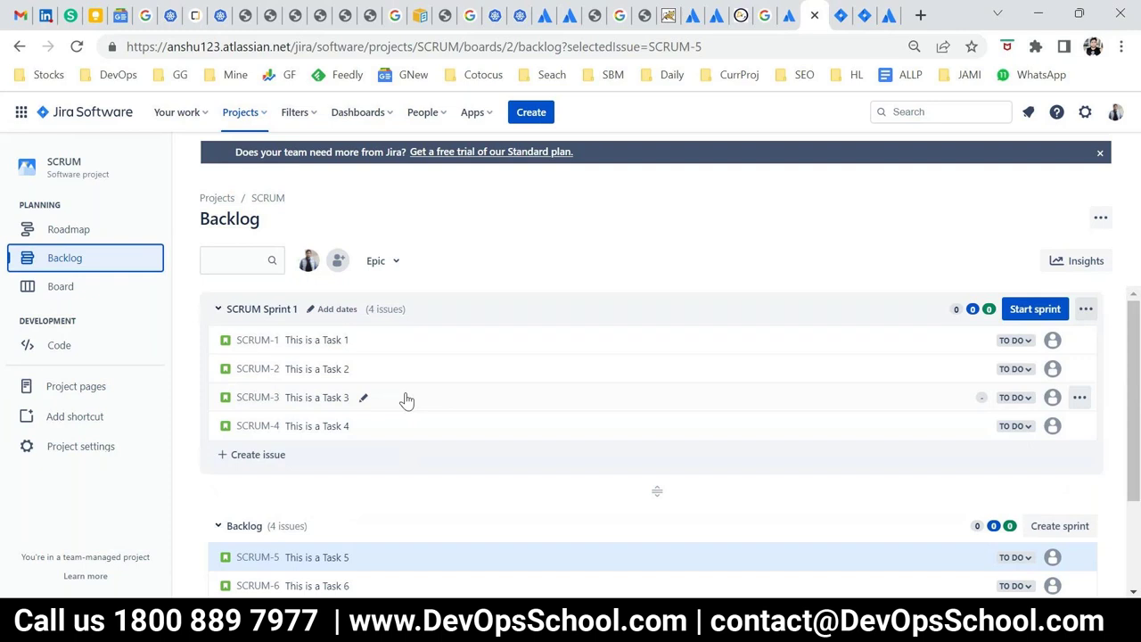
Step: Start SCRUM Sprint 1 with a duration of 2 weeks
left_click(1036, 309)
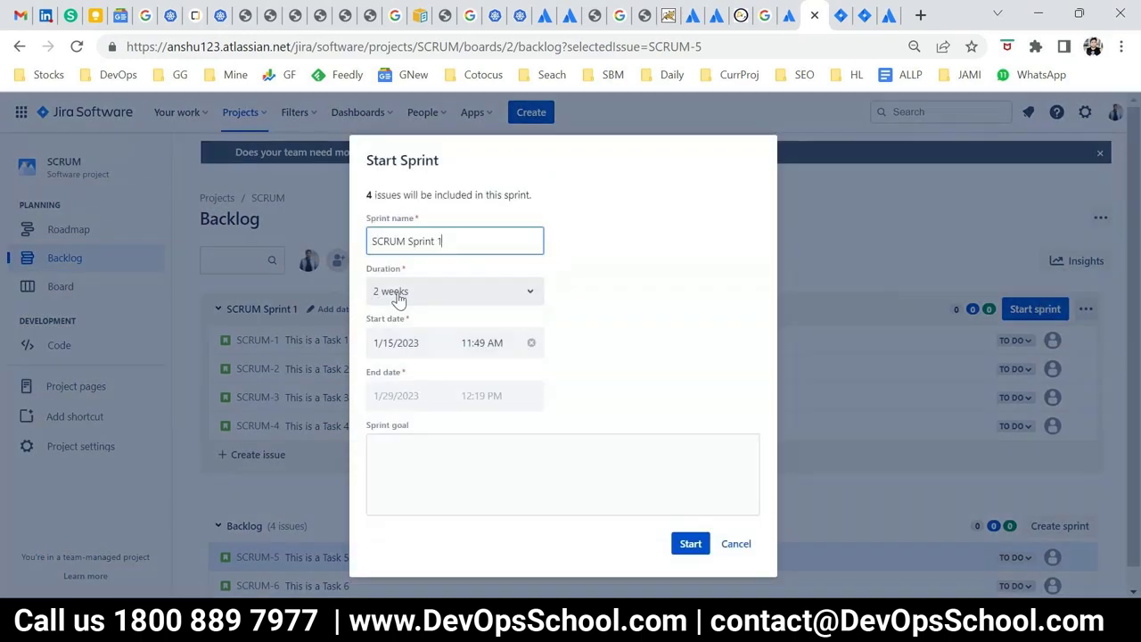
left_click(399, 298)
left_click(651, 324)
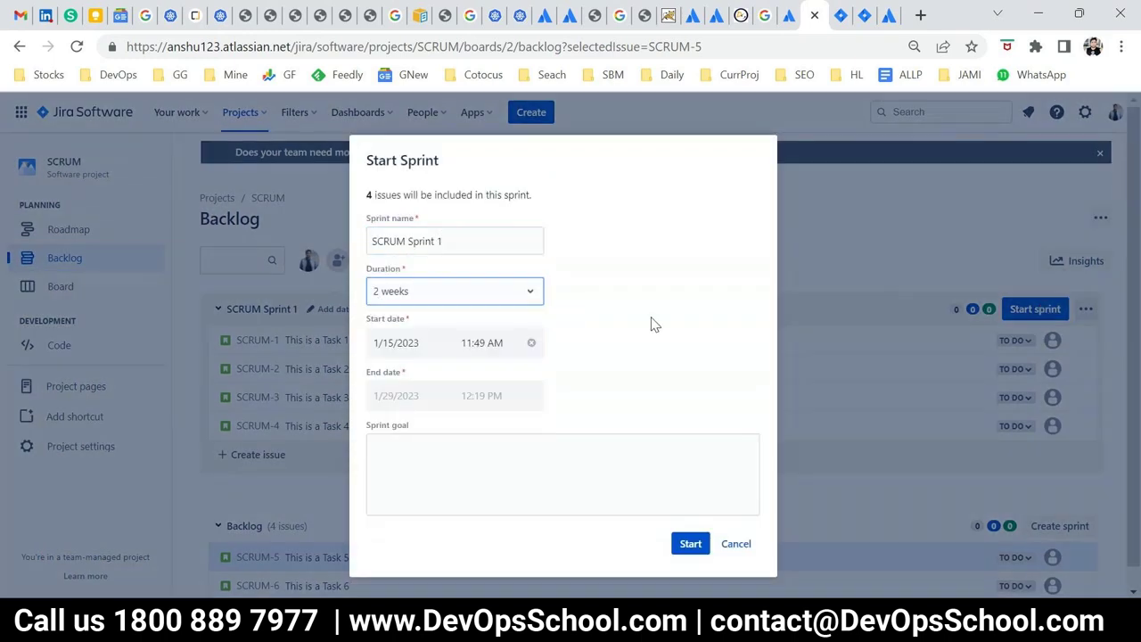
left_click(688, 546)
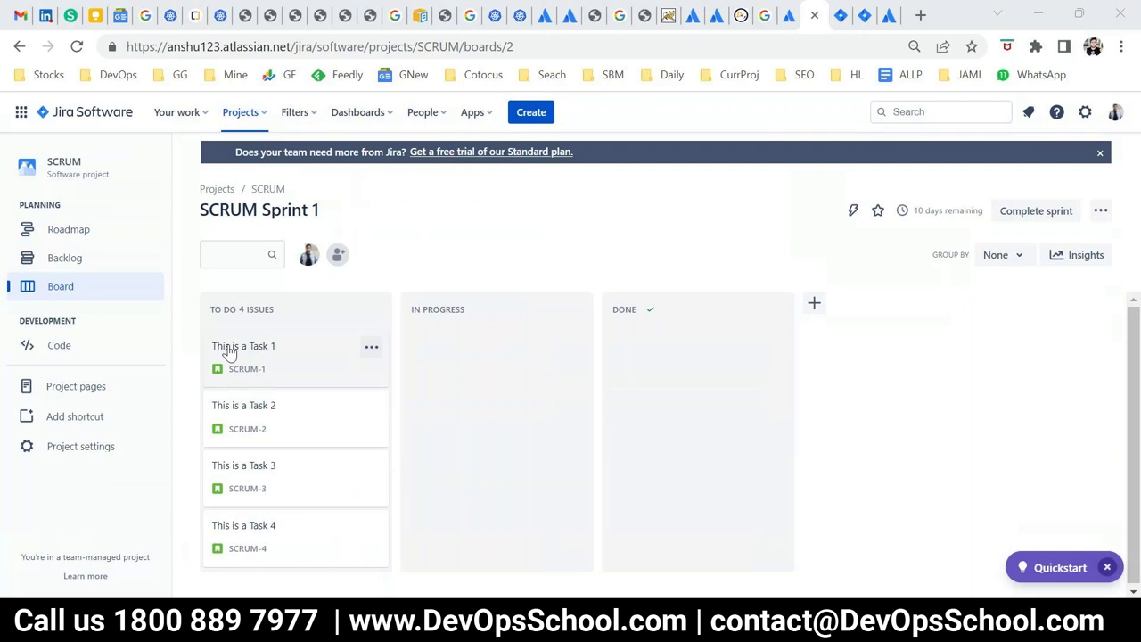
Step: On the sprint board, move Tasks 1, 2 and 4 to Done and Task 3 to In Progress
left_click_drag(241, 354, 460, 385)
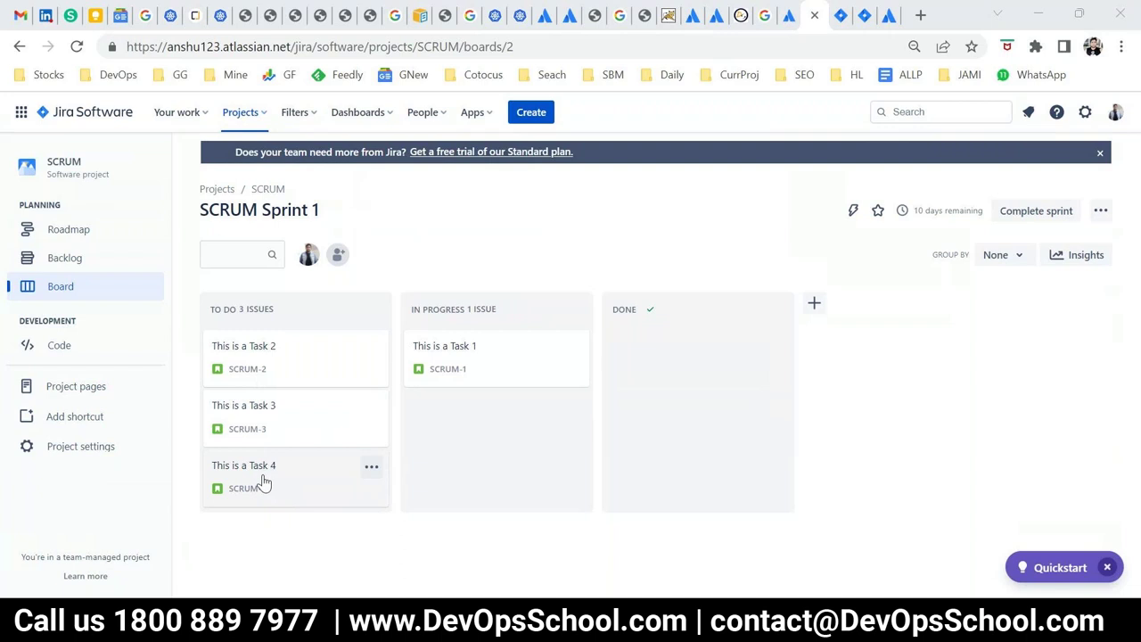
left_click_drag(255, 472, 670, 428)
left_click_drag(294, 370, 508, 423)
left_click_drag(491, 357, 693, 486)
left_click_drag(288, 339, 446, 302)
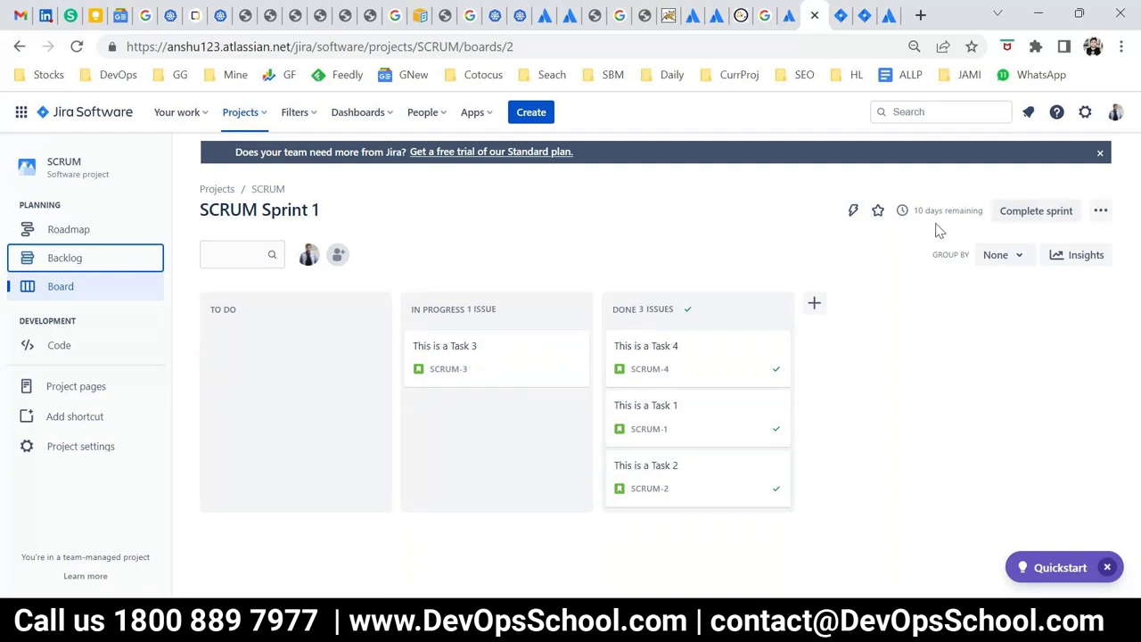
Step: Check the sprint's remaining time and issue summary, then complete SCRUM Sprint 1, moving open issues to a new sprint
left_click_drag(930, 211, 961, 211)
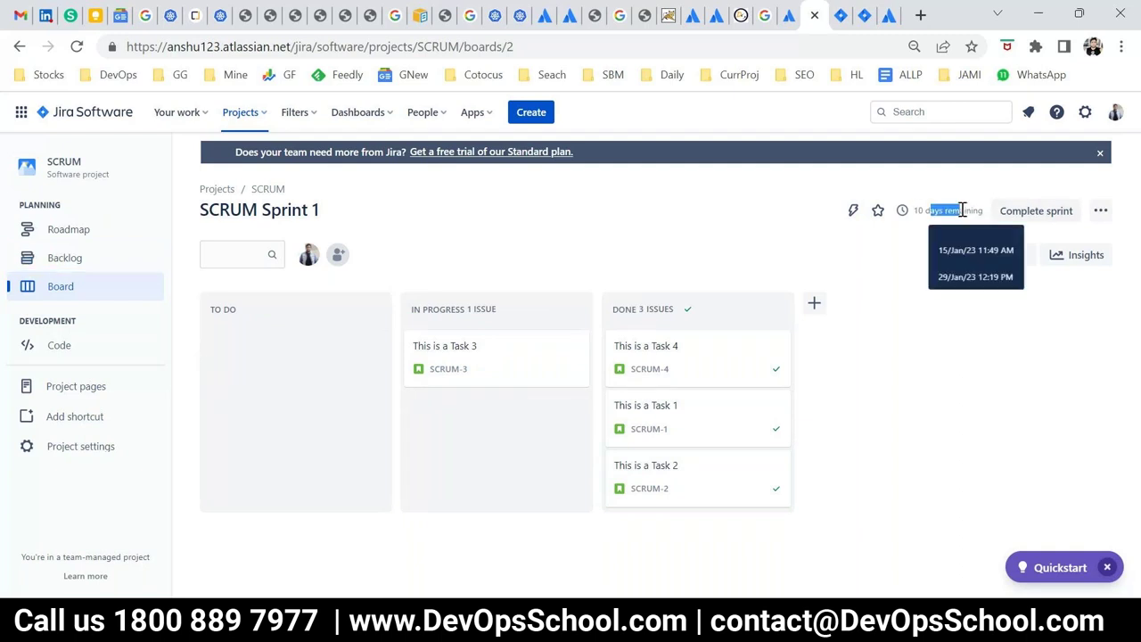
left_click(1034, 214)
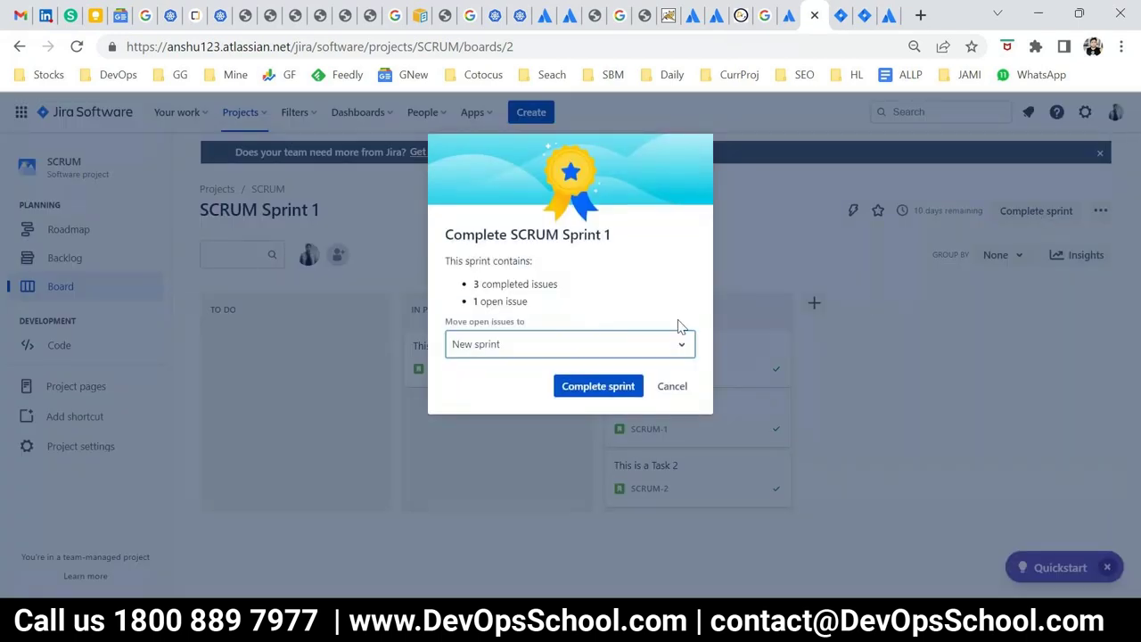
left_click_drag(479, 283, 567, 300)
left_click(522, 318)
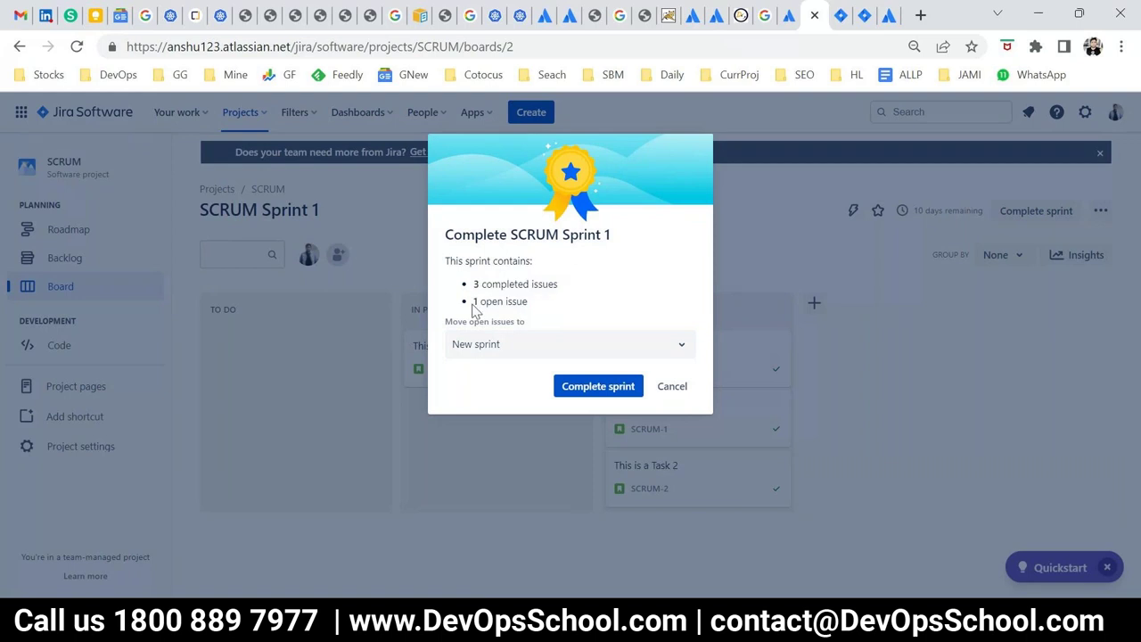
left_click_drag(473, 303, 533, 303)
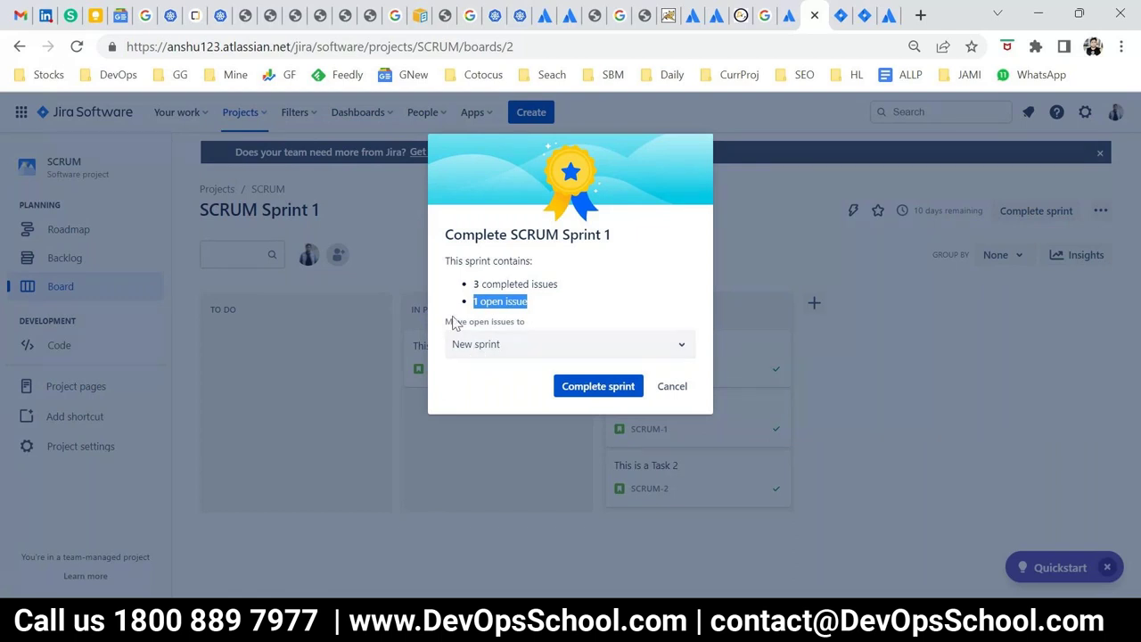
left_click_drag(453, 321, 526, 321)
left_click(599, 388)
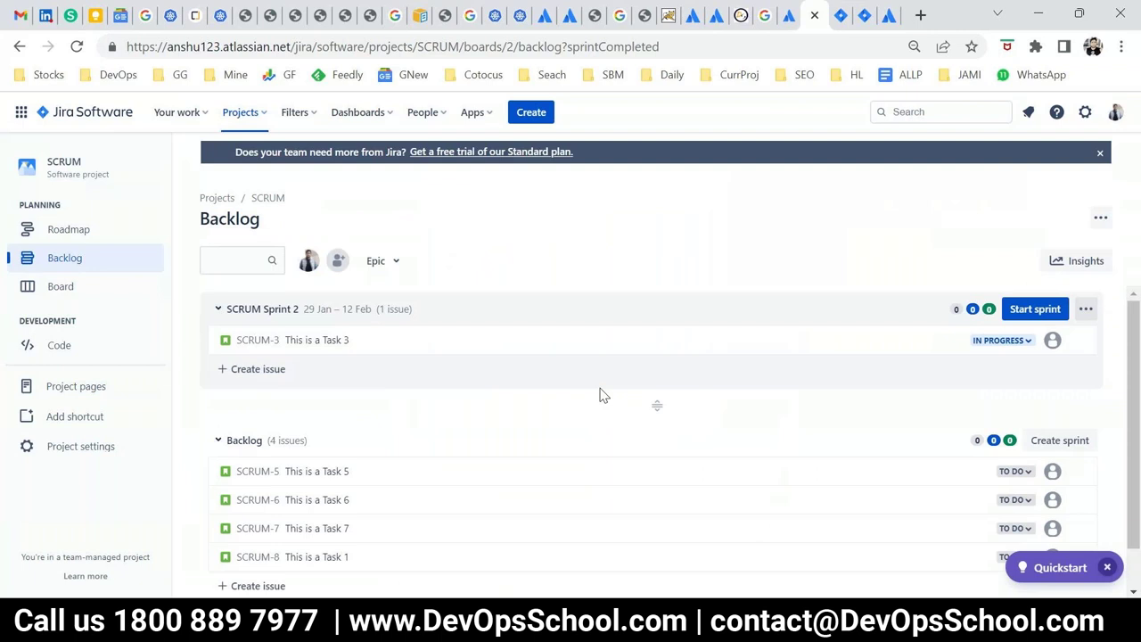
Step: Move backlog issues SCRUM-5, SCRUM-6, SCRUM-7 and SCRUM-8 into SCRUM Sprint 2 and start that sprint
left_click_drag(350, 471, 367, 337)
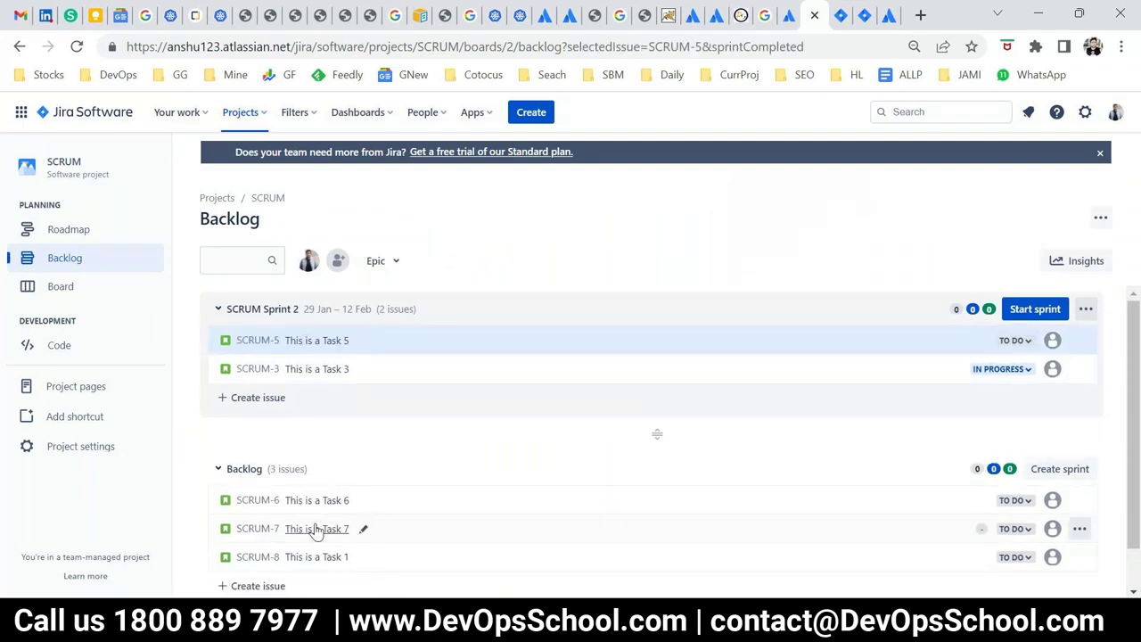
left_click(312, 502)
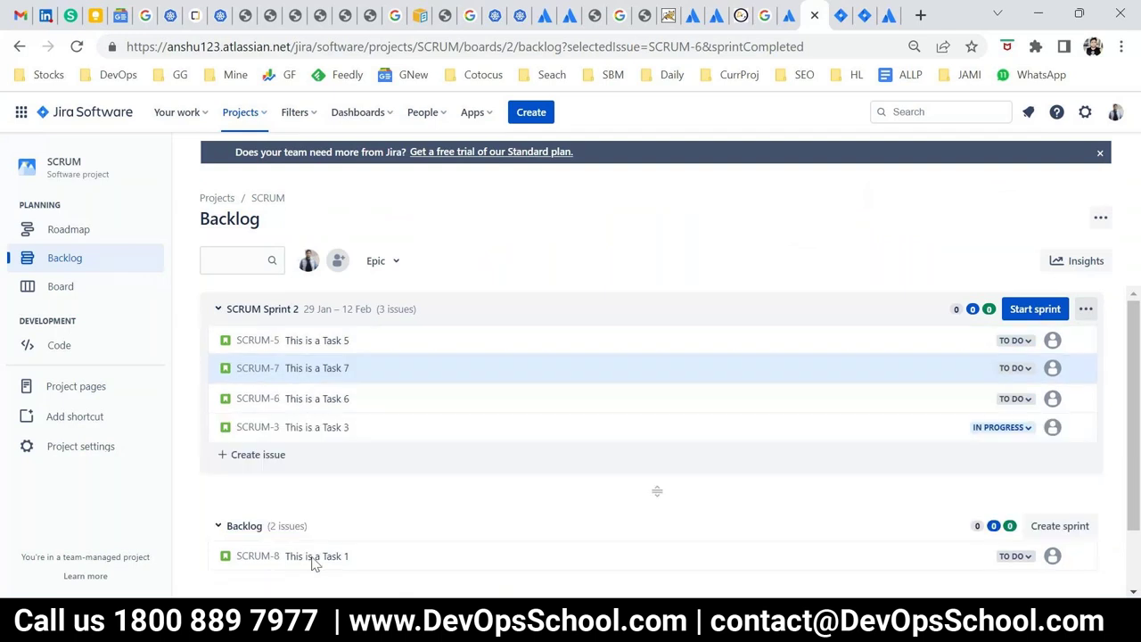
left_click_drag(314, 564, 320, 398)
left_click(1044, 309)
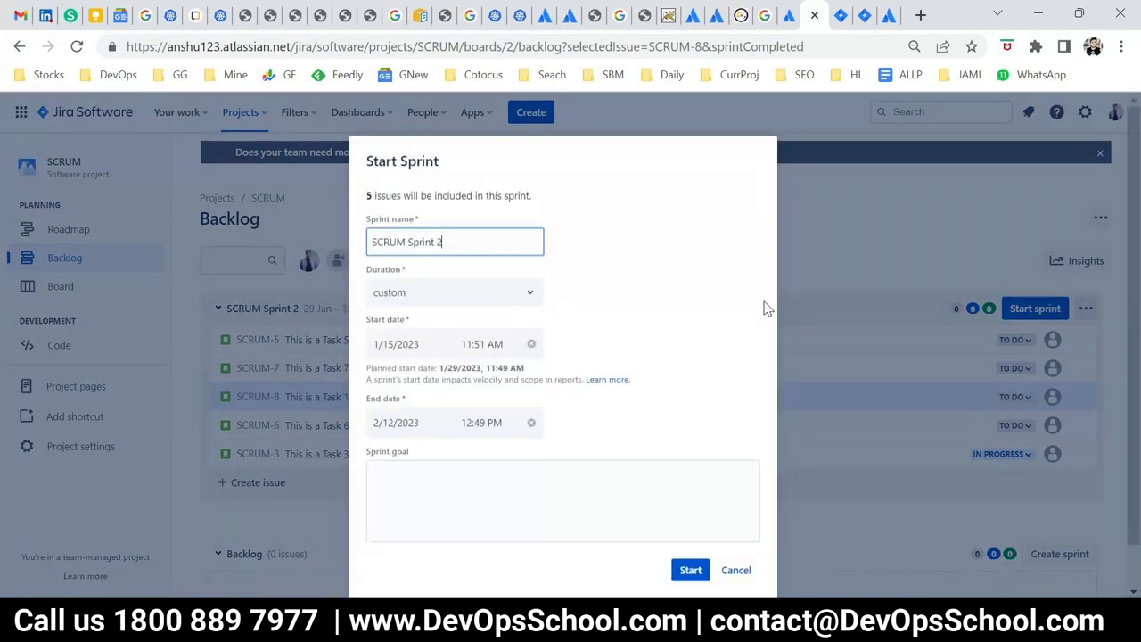
left_click(701, 571)
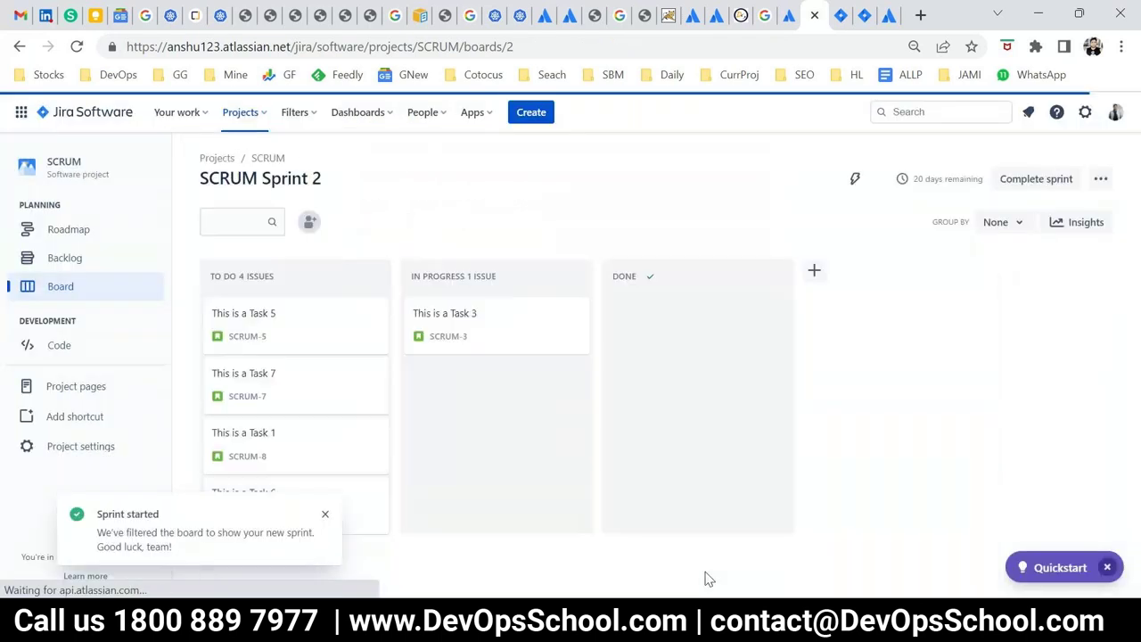